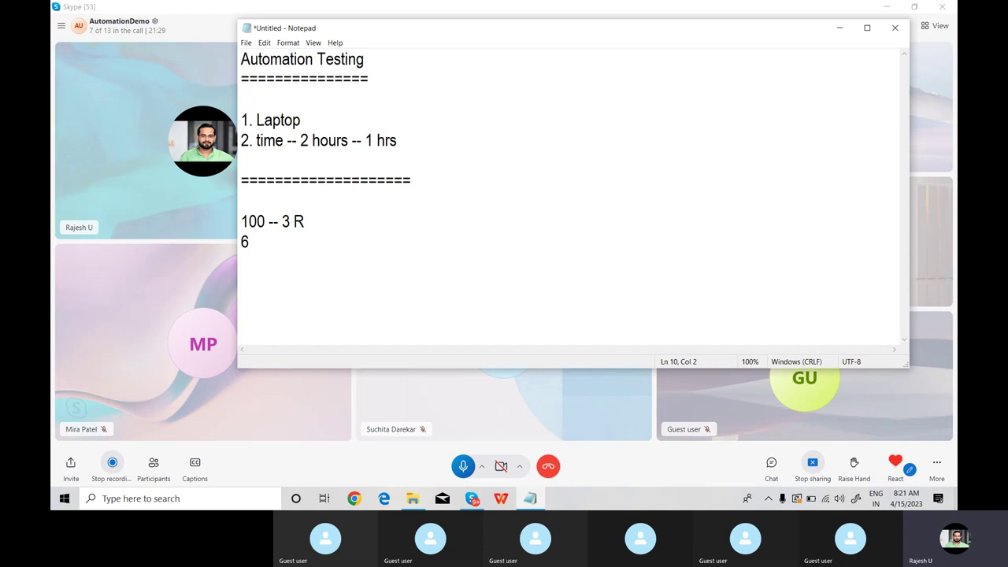
# Step: Append "--24 hrs" to the end of the line "100 -- 3 R" in the note
pyautogui.click(311, 221)
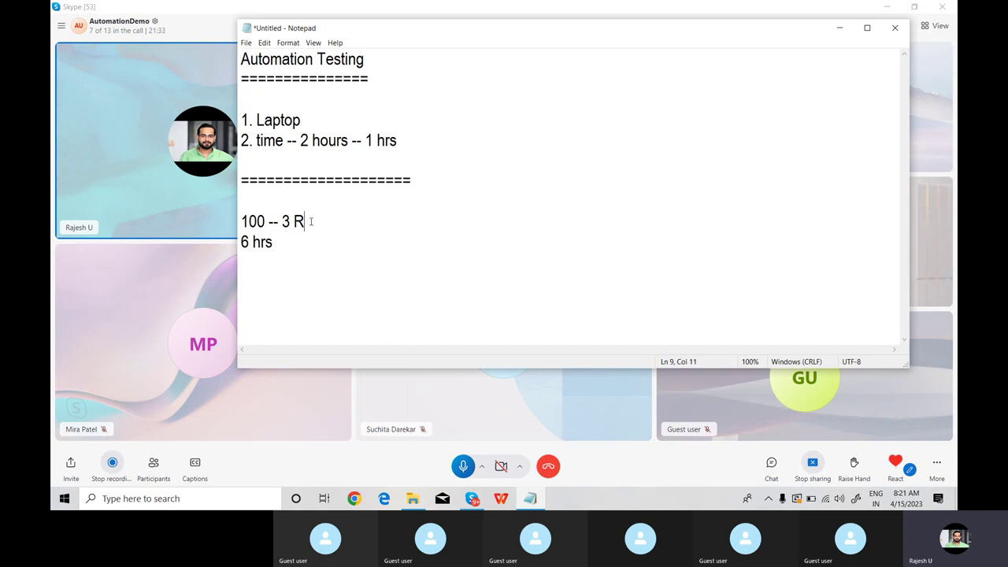
pyautogui.write('--24 hrs')
# Step: Find and launch Microsoft Office Excel 2007
pyautogui.click(188, 500)
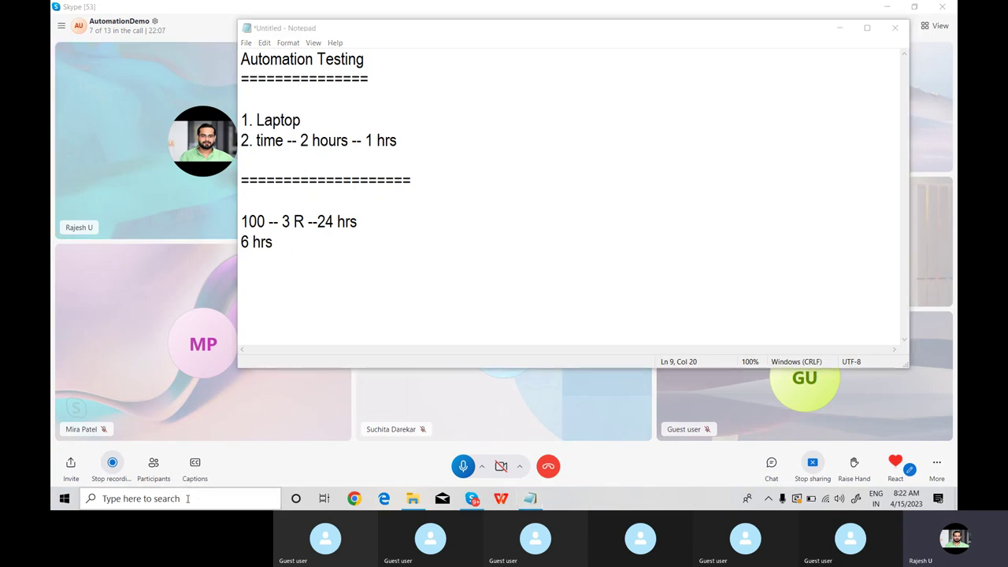
pyautogui.write('excel')
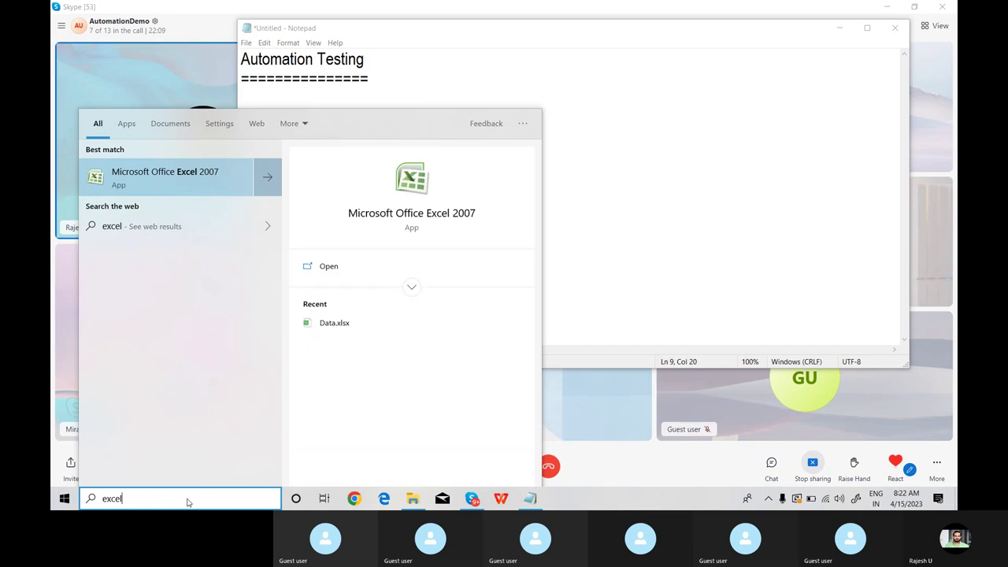
pyautogui.click(173, 174)
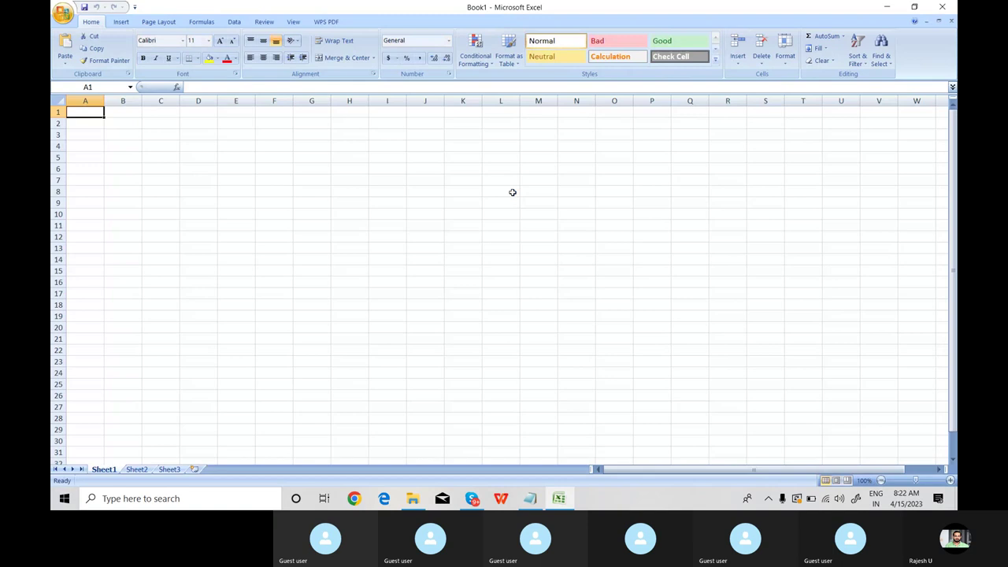
# Step: Enter the title MS Office in cell D5 and the versions 2003, 2005 and 2007 in cells D10 to D12
pyautogui.click(208, 156)
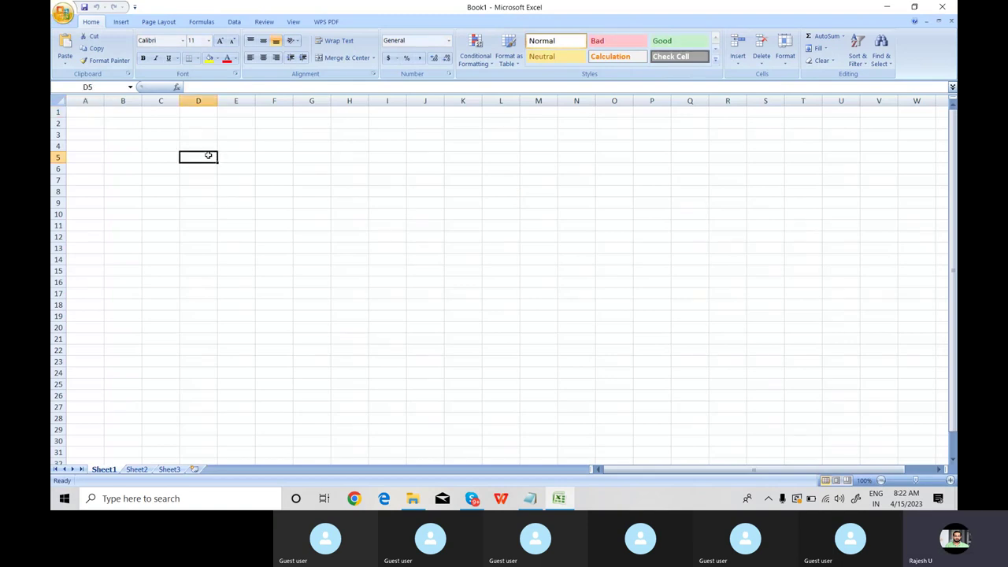
pyautogui.write('MS Office')
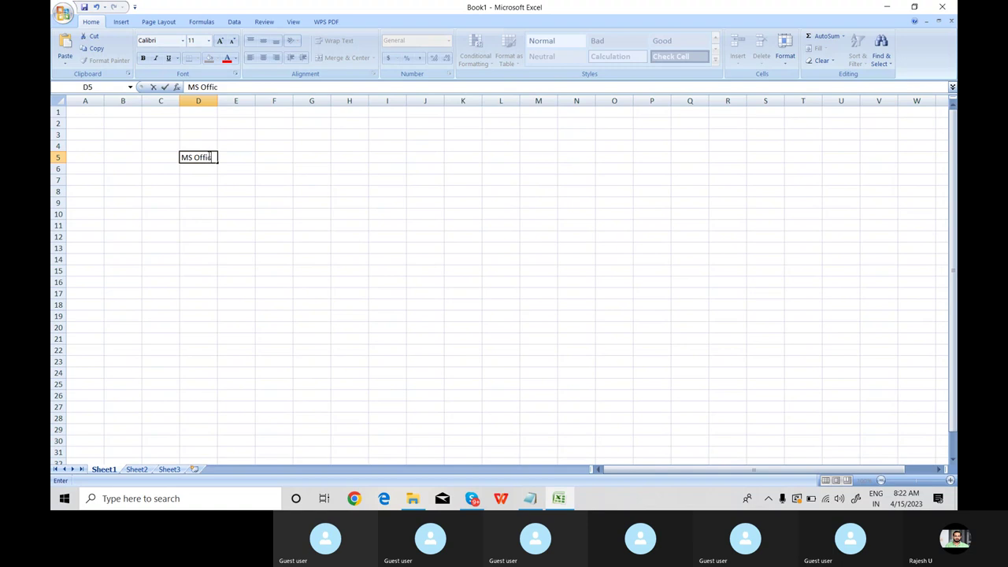
pyautogui.click(211, 214)
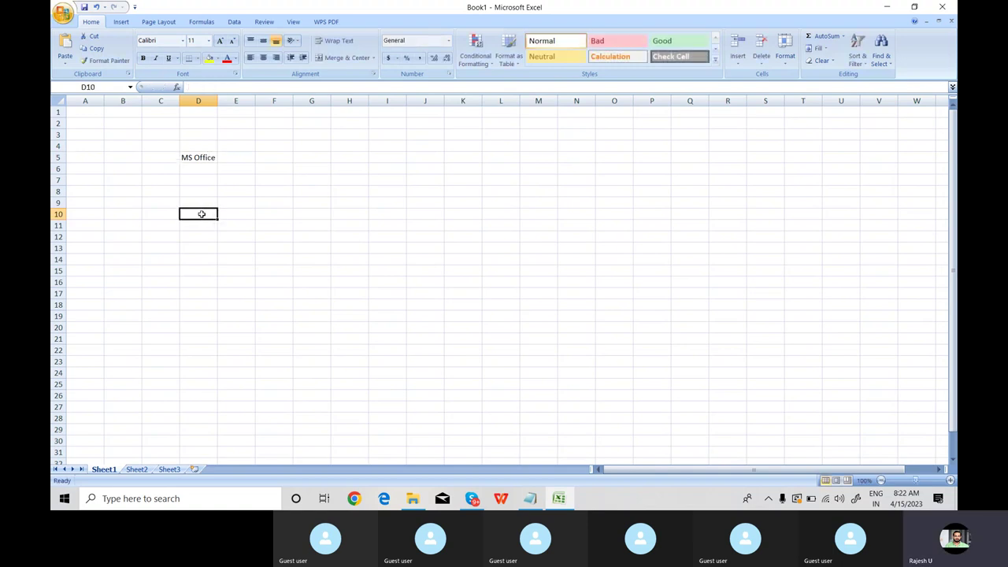
pyautogui.write('2003')
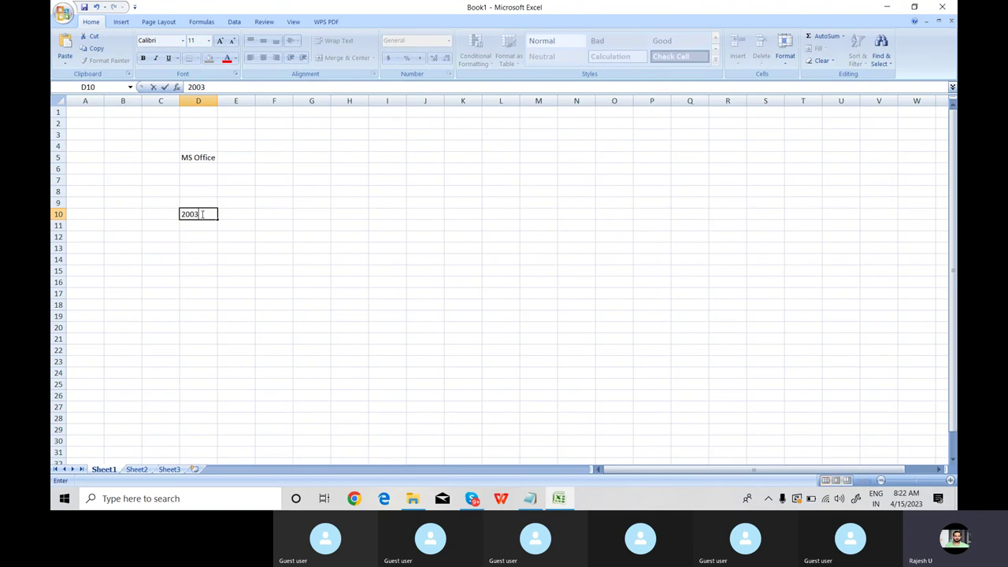
pyautogui.click(197, 225)
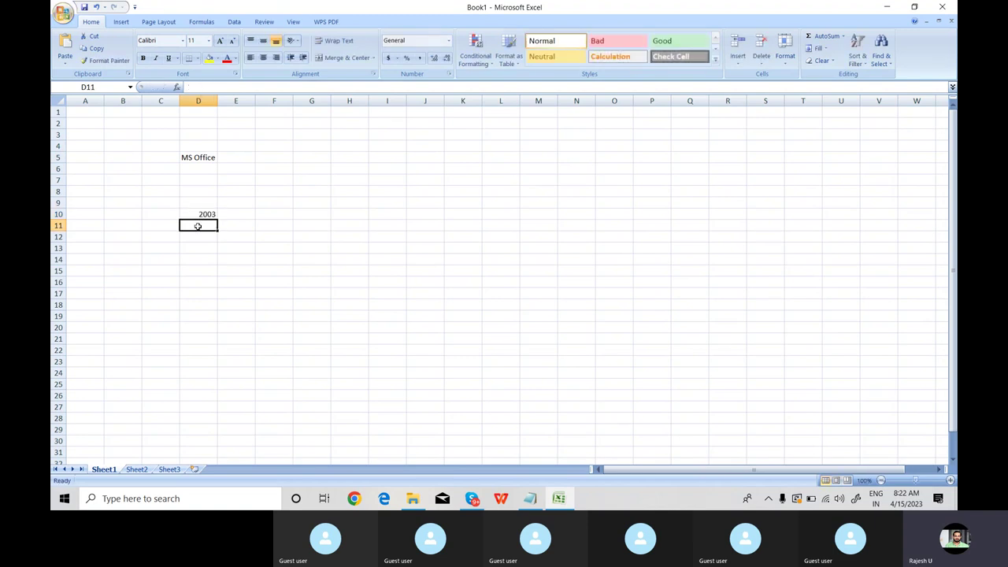
pyautogui.write('2005')
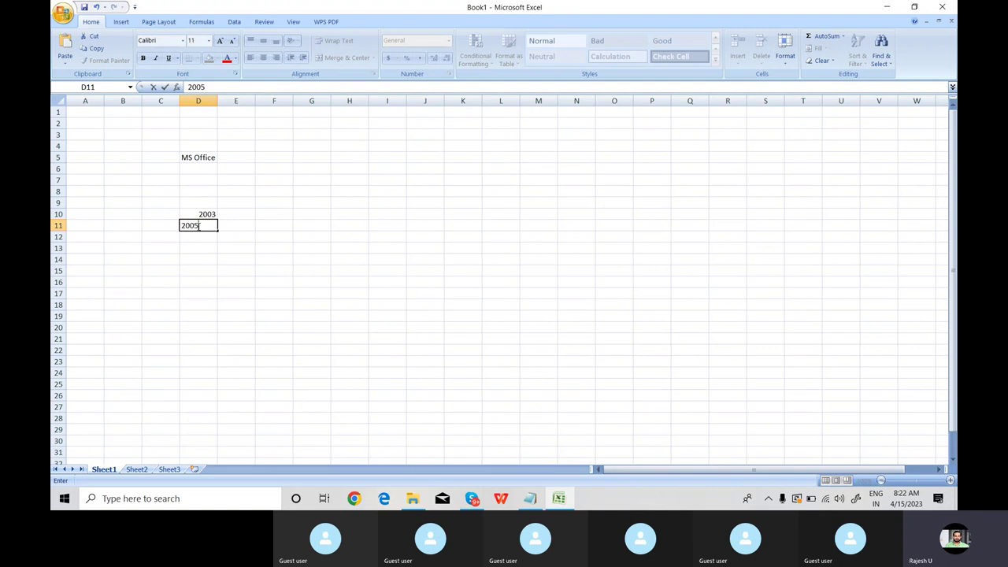
pyautogui.click(199, 236)
pyautogui.write('2007')
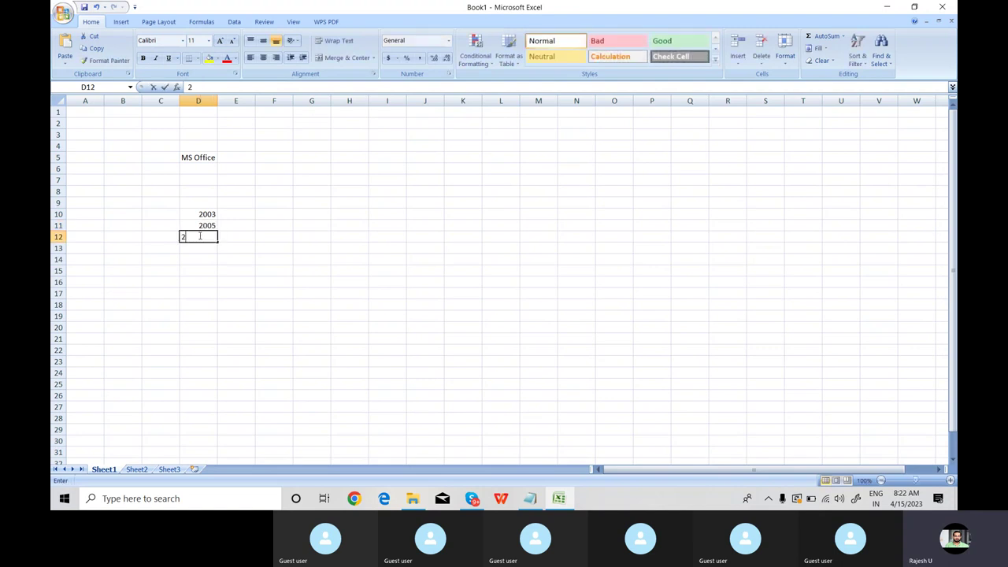
# Step: Extend the version list with 2010 in cell D13 and 2015 in cell D14
pyautogui.click(202, 248)
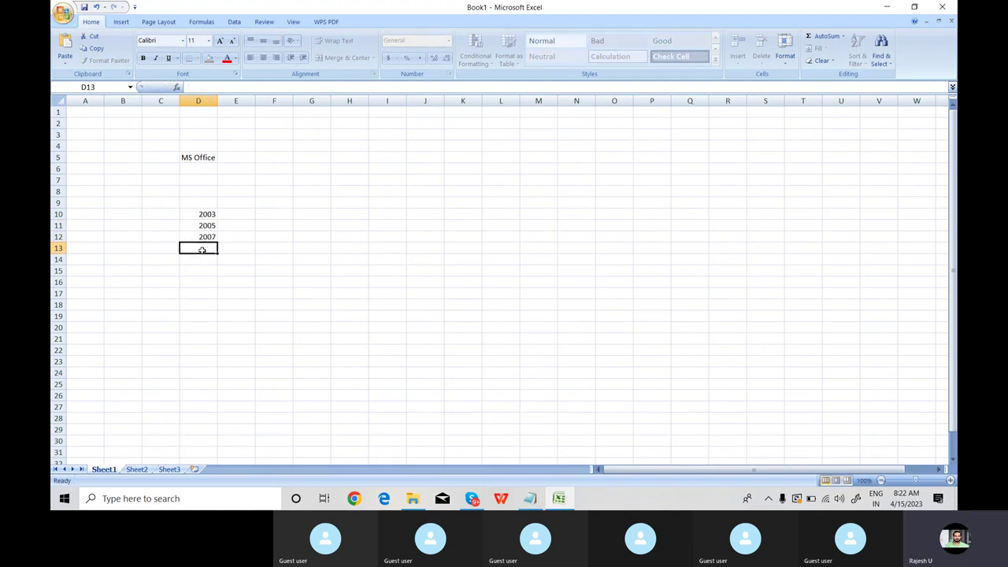
pyautogui.write('2000')
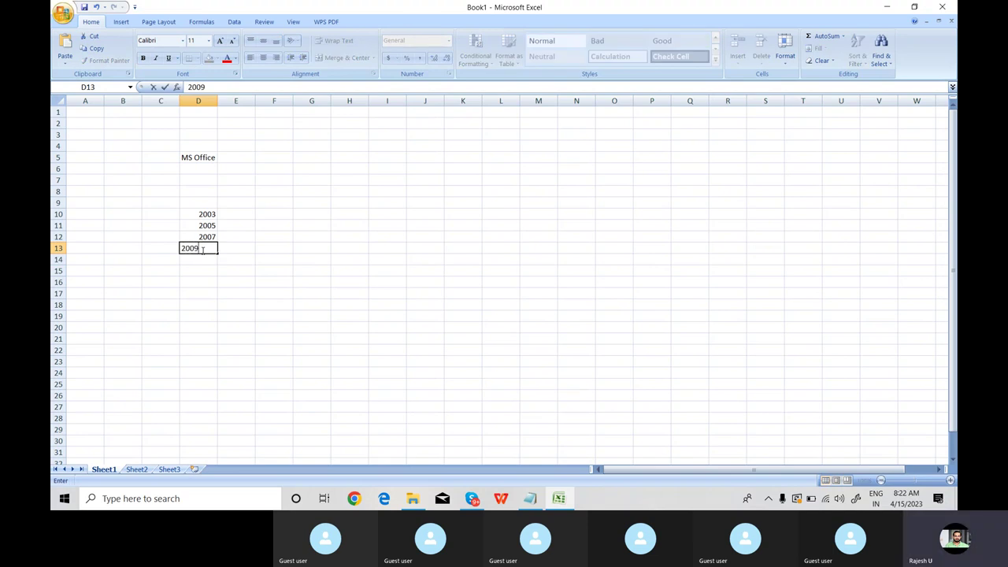
pyautogui.press('BackSpace')
pyautogui.press('BackSpace')
pyautogui.write('10')
pyautogui.click(201, 264)
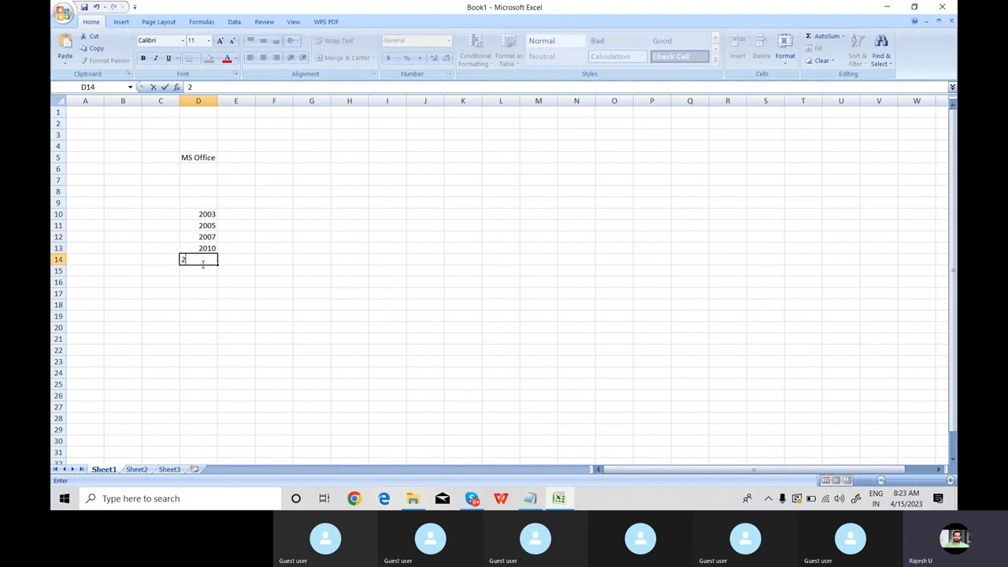
pyautogui.write('2015')
pyautogui.click(209, 282)
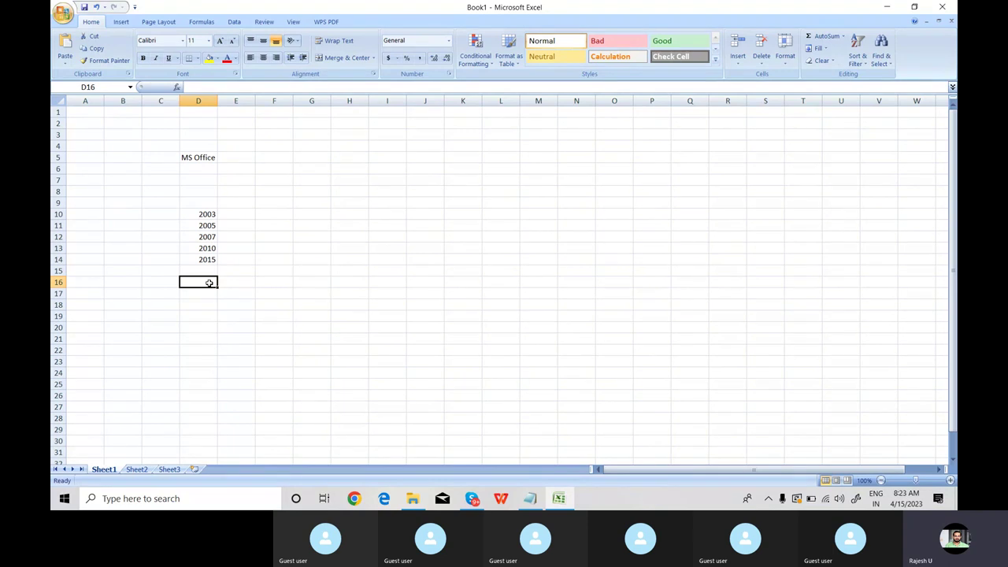
# Step: Enter 1000 beside version 2003 in cell E10 and 1200 beside version 2005 in cell E11
pyautogui.click(207, 213)
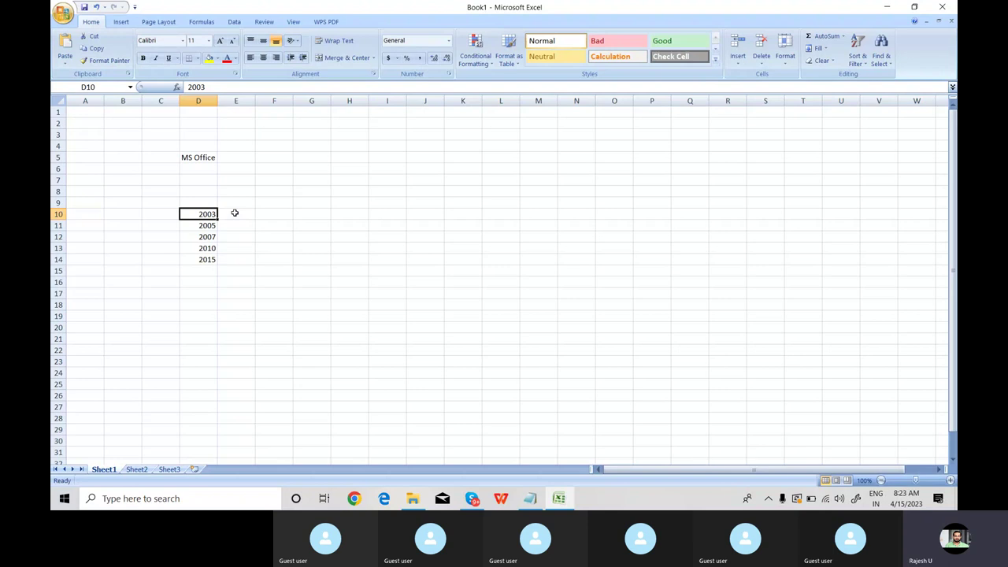
pyautogui.click(234, 213)
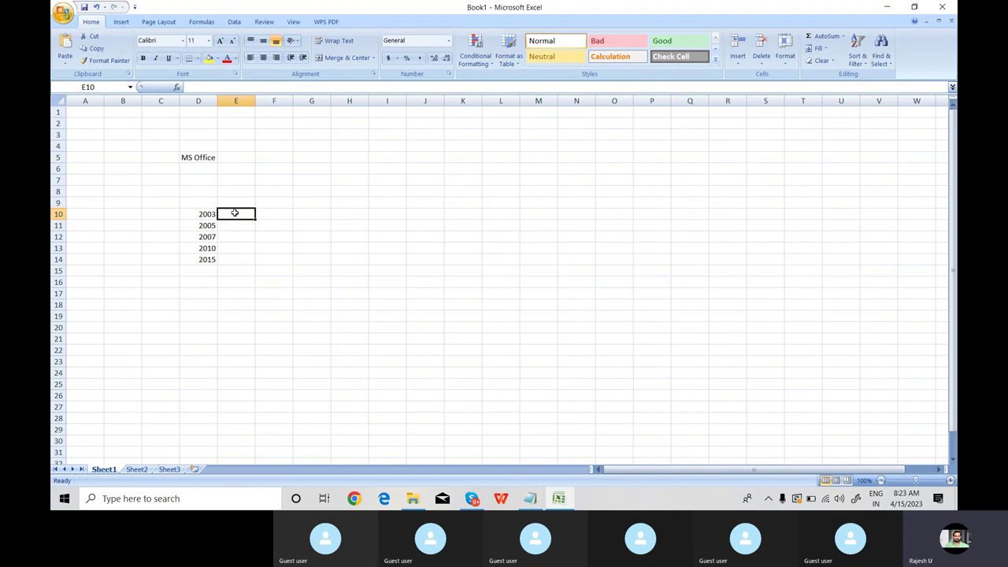
pyautogui.write('1000')
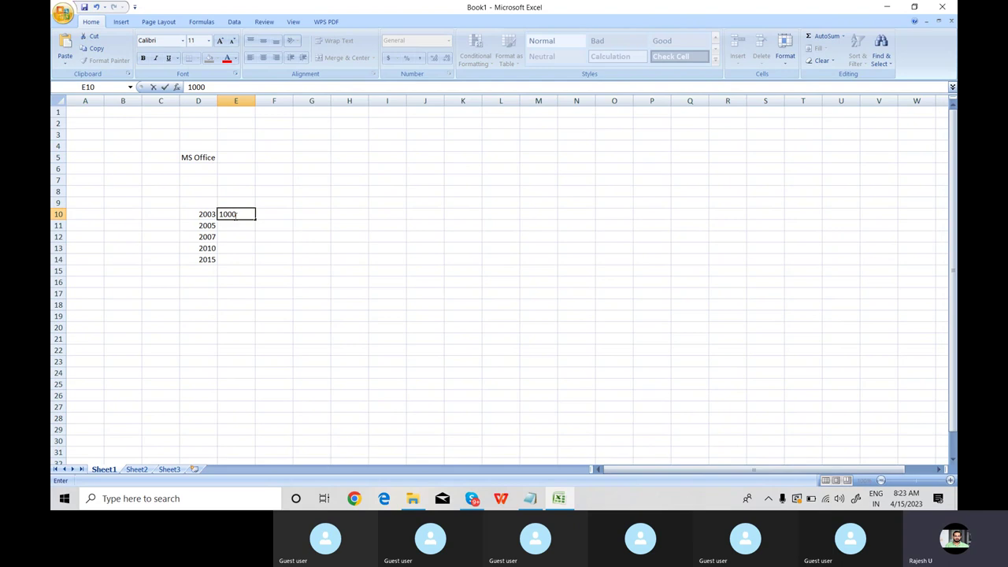
pyautogui.click(235, 226)
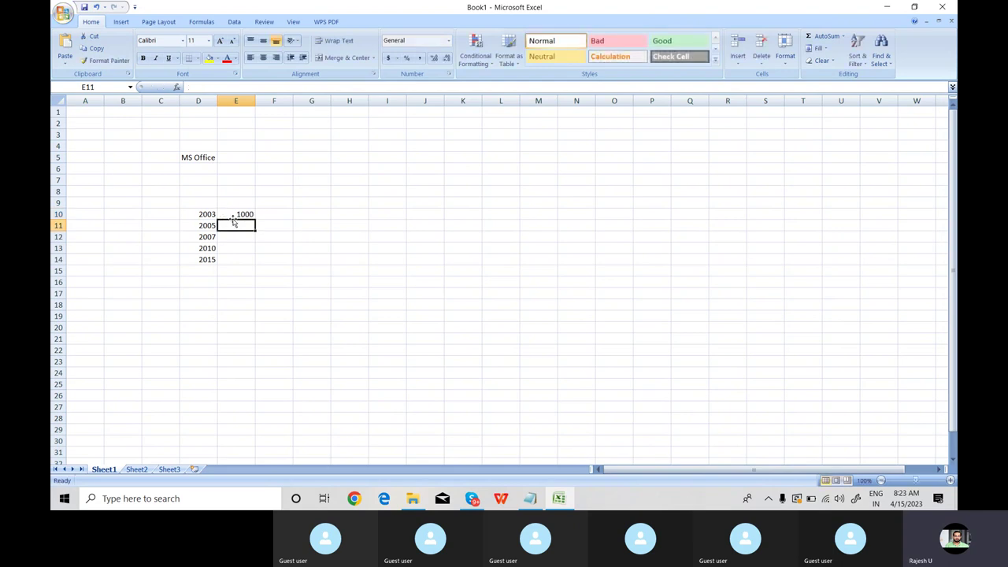
pyautogui.click(209, 213)
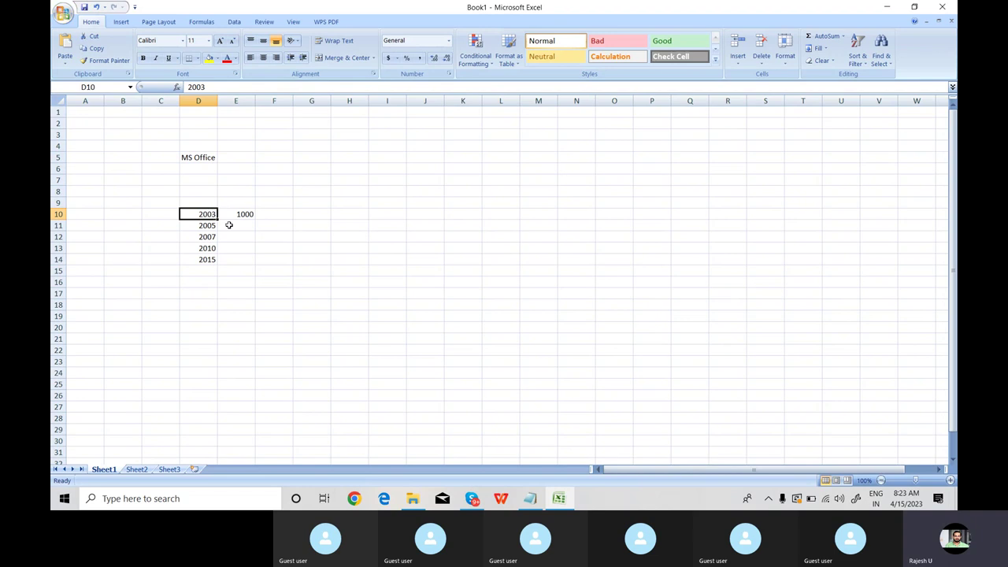
pyautogui.click(229, 226)
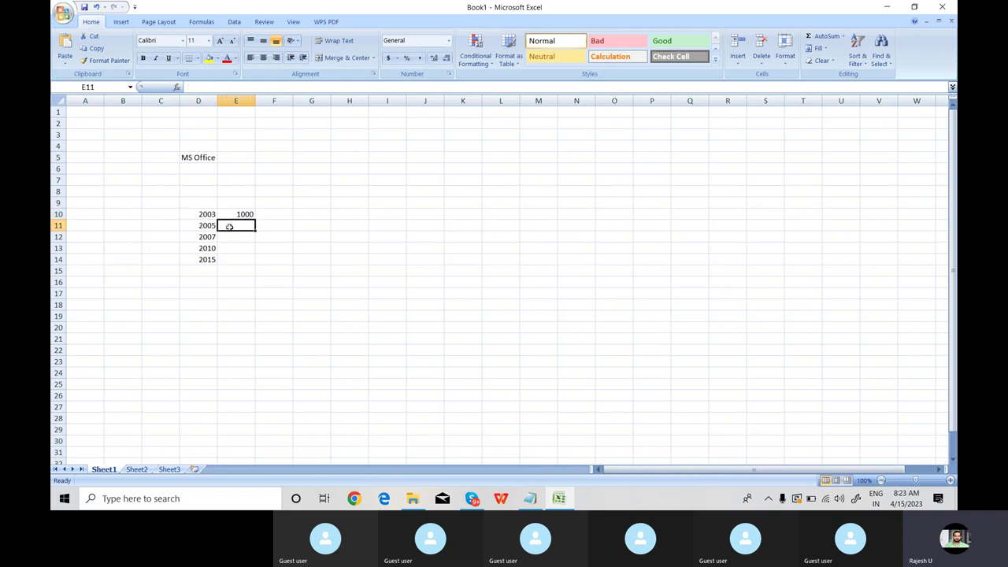
pyautogui.write('1')
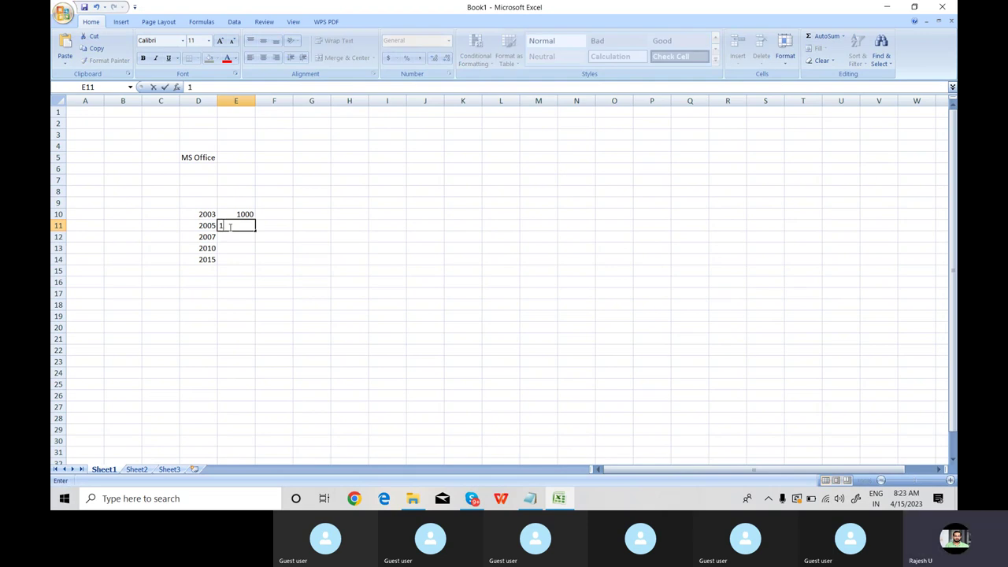
pyautogui.write('200')
# Step: Enter 1500, 1800 and 2000 in cells E12 to E14 beside versions 2007, 2010 and 2015
pyautogui.click(234, 237)
pyautogui.write('1500')
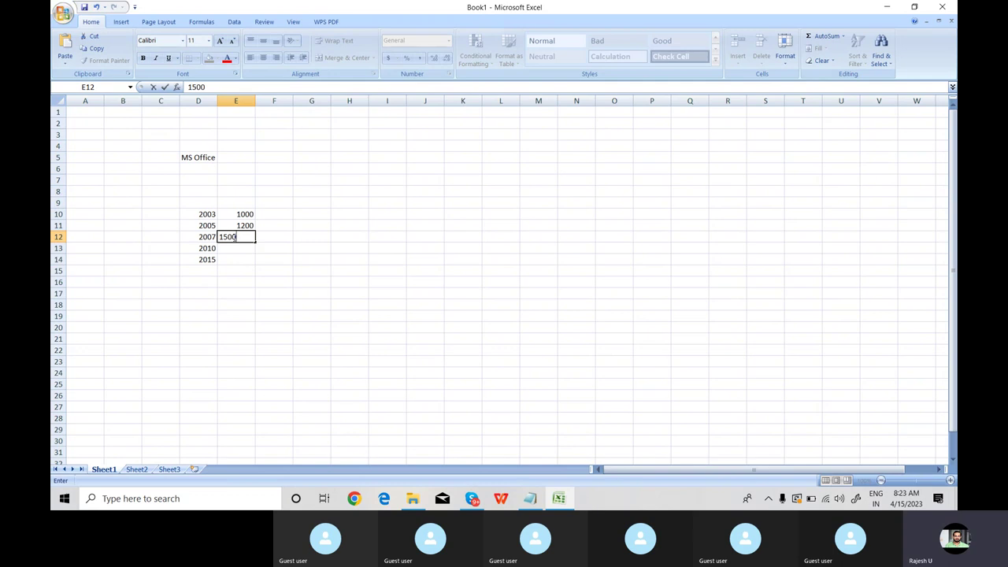
pyautogui.click(235, 248)
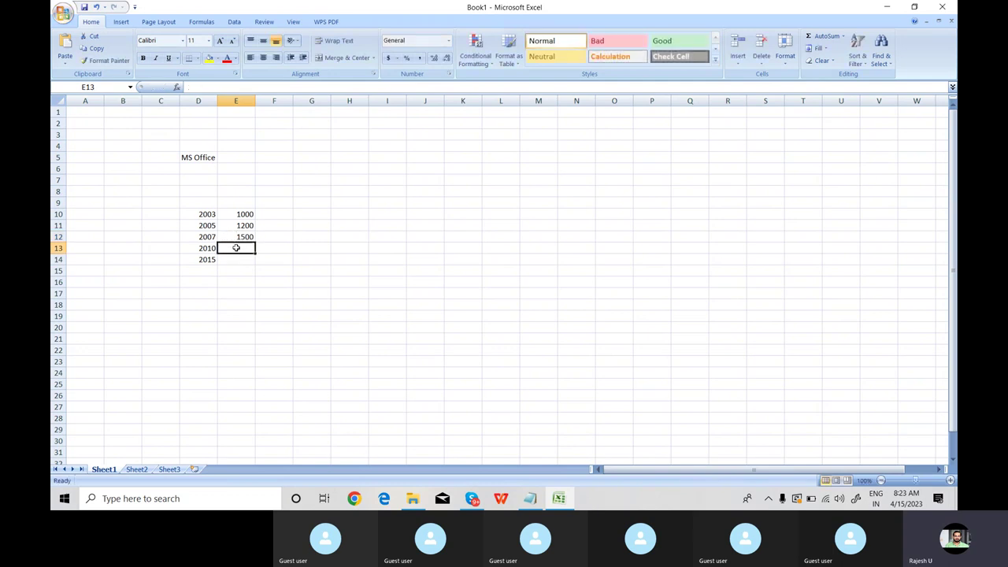
pyautogui.write('1800')
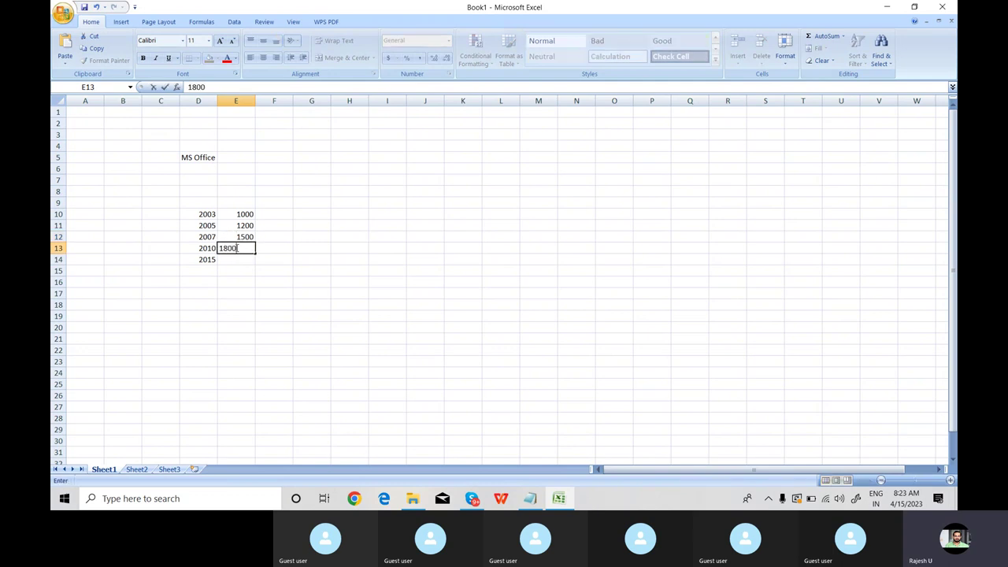
pyautogui.click(238, 260)
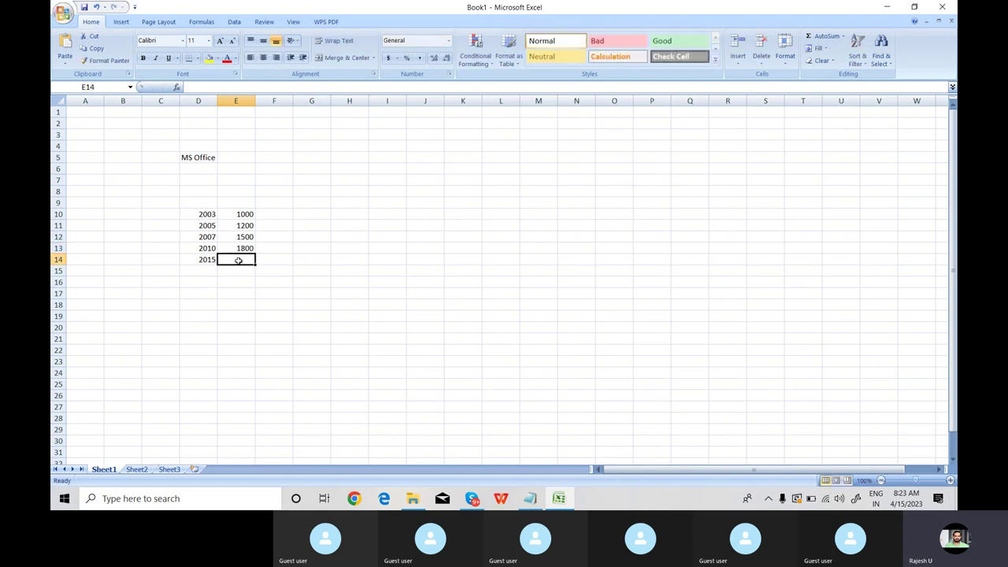
pyautogui.write('2000')
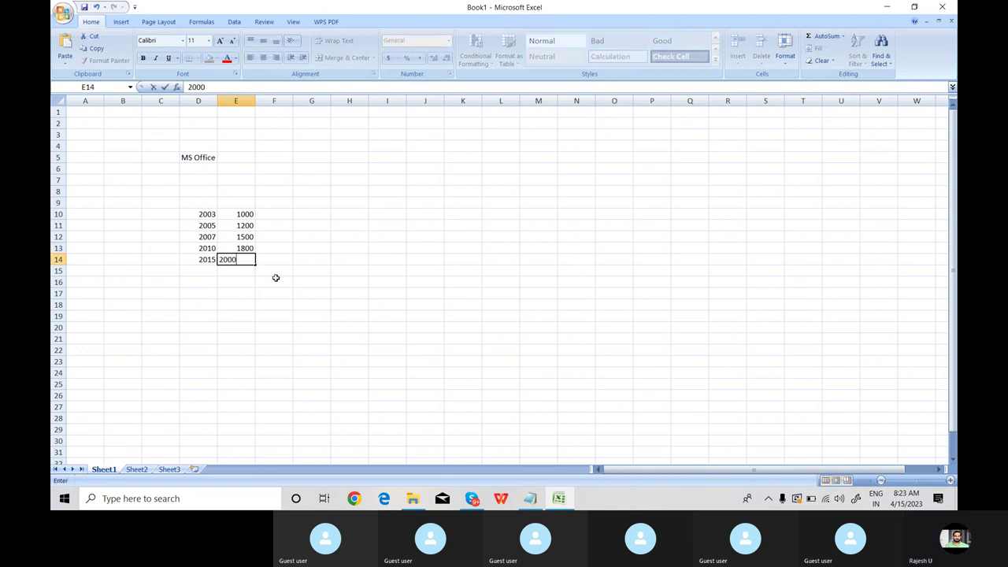
pyautogui.click(275, 280)
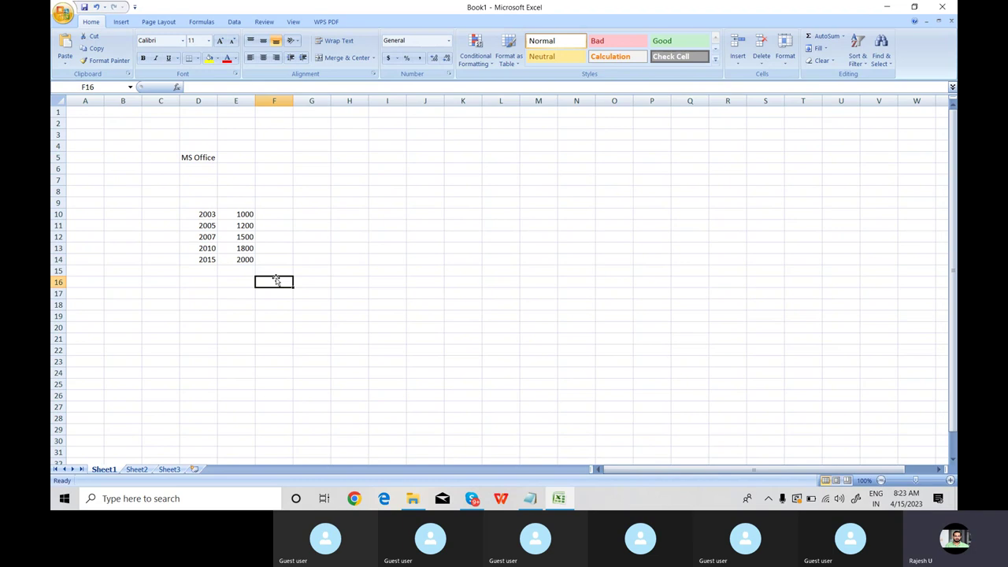
# Step: Add the column heading Scenario in cell E9 above the numbers
pyautogui.click(233, 202)
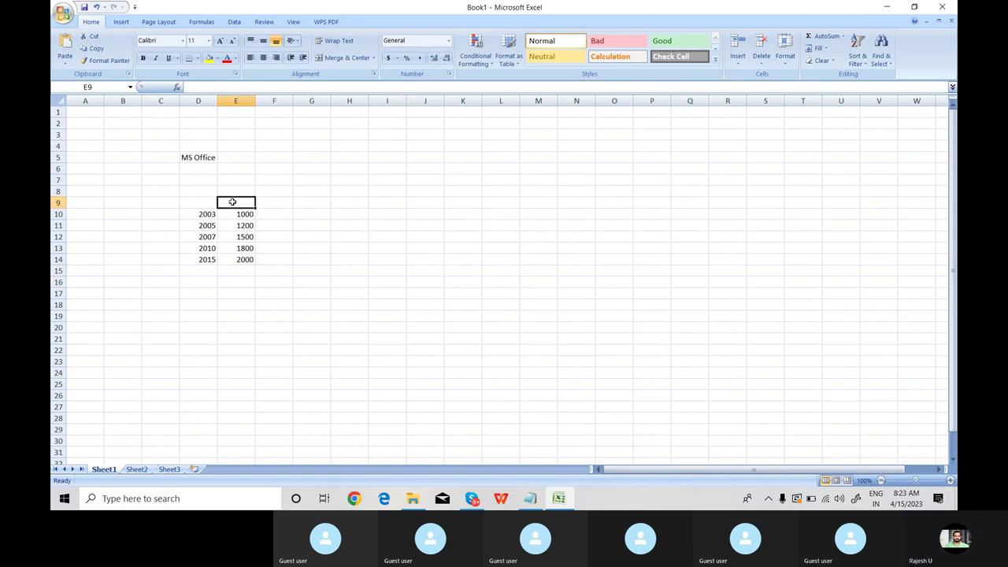
pyautogui.write('Scenario')
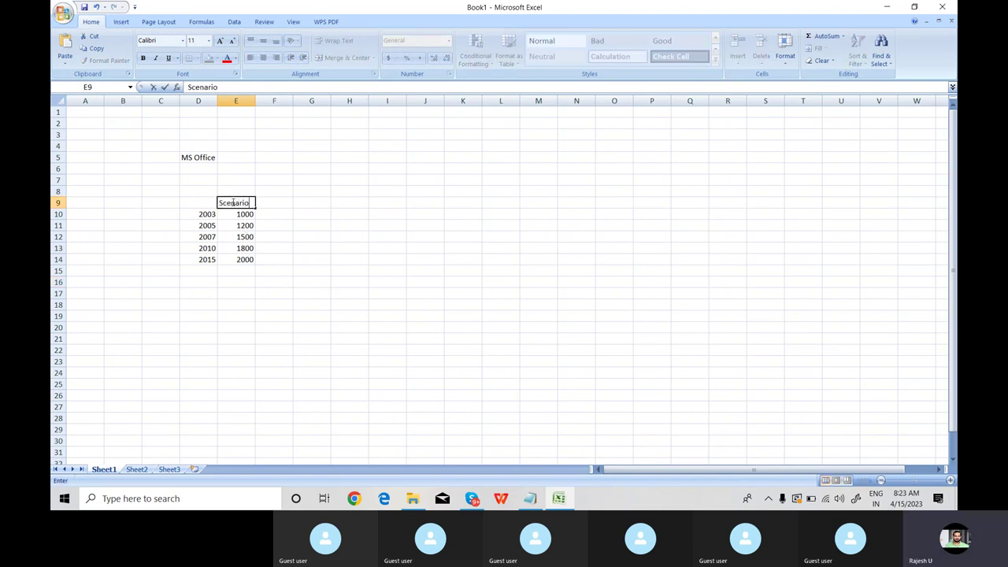
pyautogui.click(276, 211)
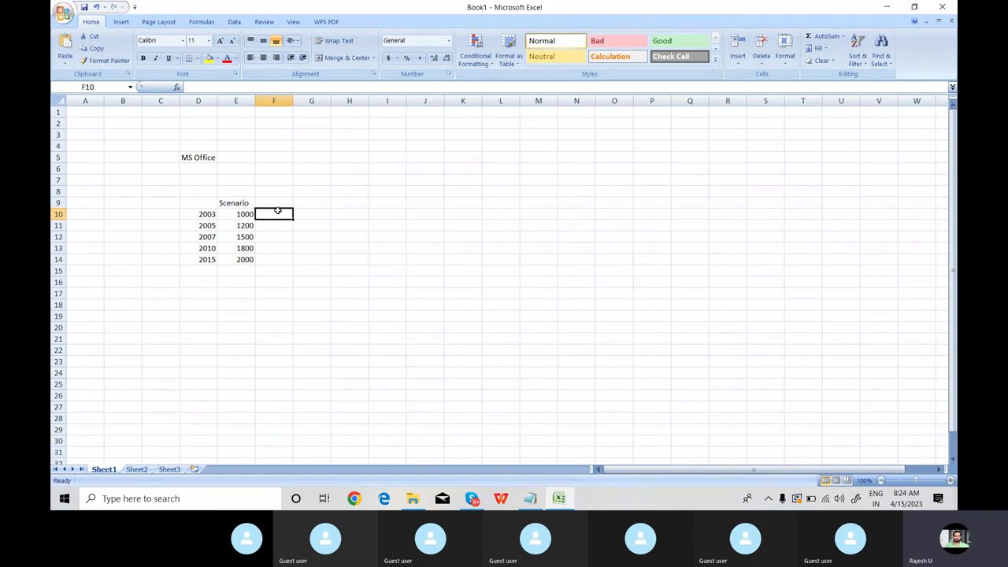
pyautogui.click(195, 214)
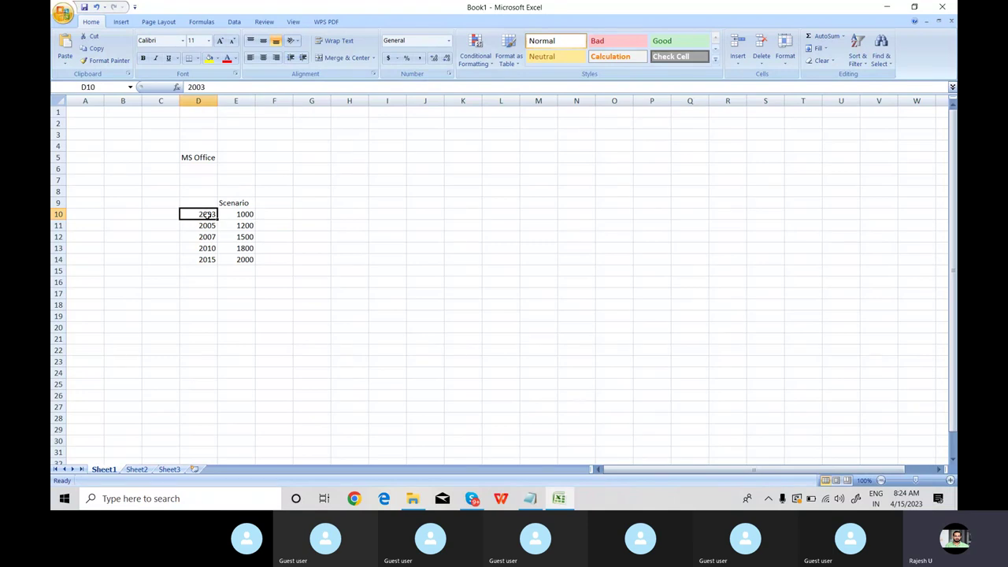
# Step: Enter the note 20 L in cell B22 below the version table
pyautogui.click(129, 349)
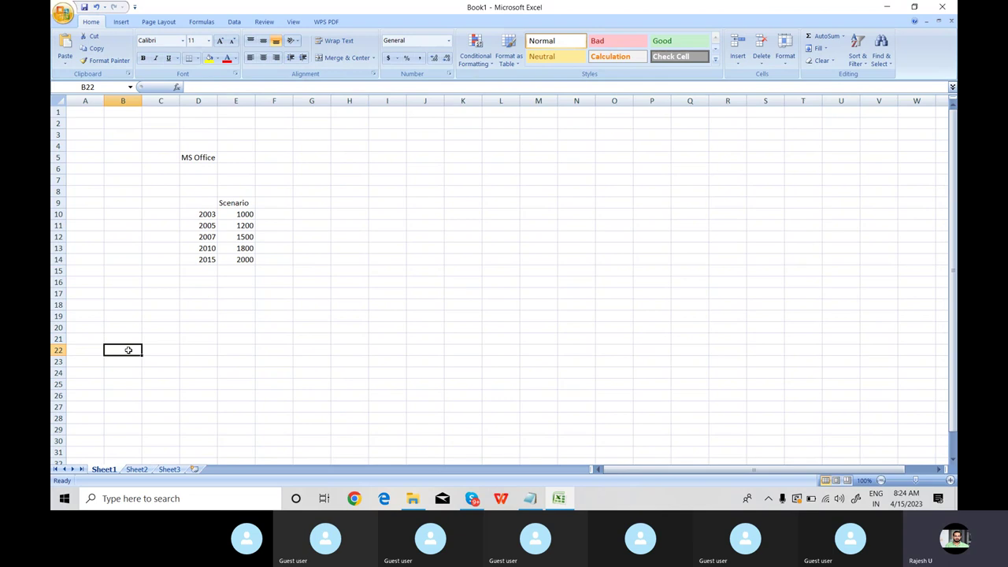
pyautogui.write('20')
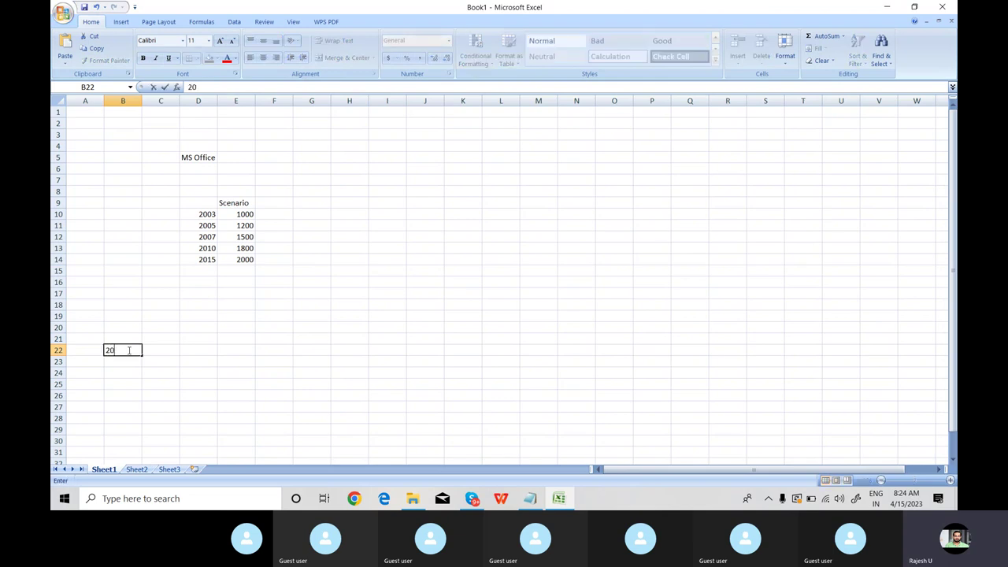
pyautogui.write(' L')
pyautogui.click(145, 373)
pyautogui.click(123, 351)
pyautogui.click(131, 369)
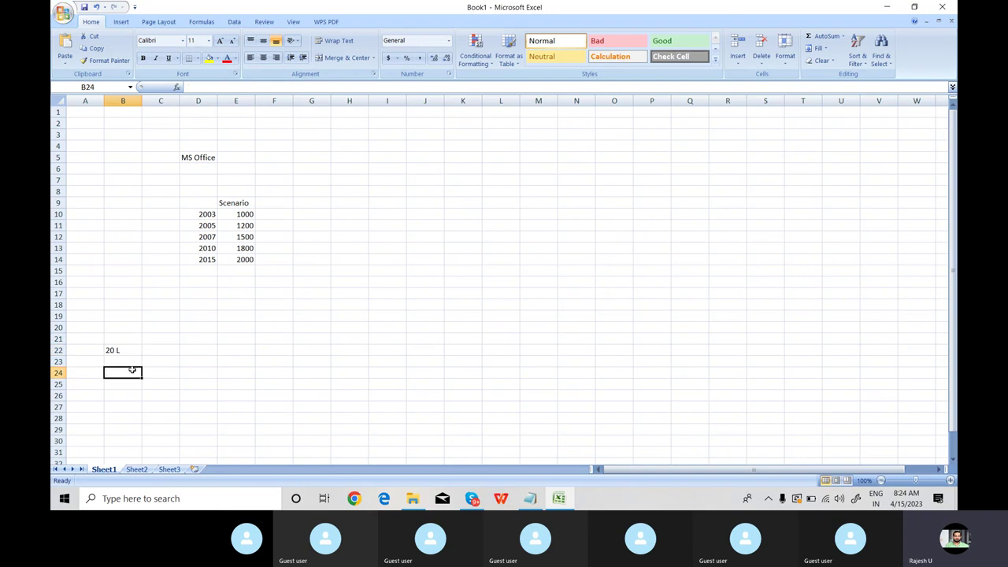
# Step: Replace the note in cell B22 with 50 L
pyautogui.click(125, 349)
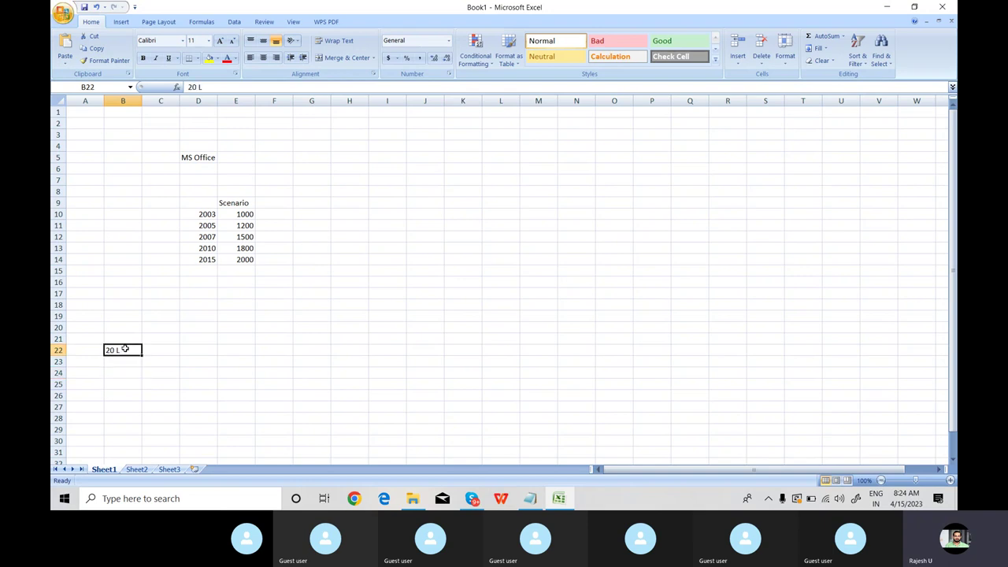
pyautogui.write('50 L')
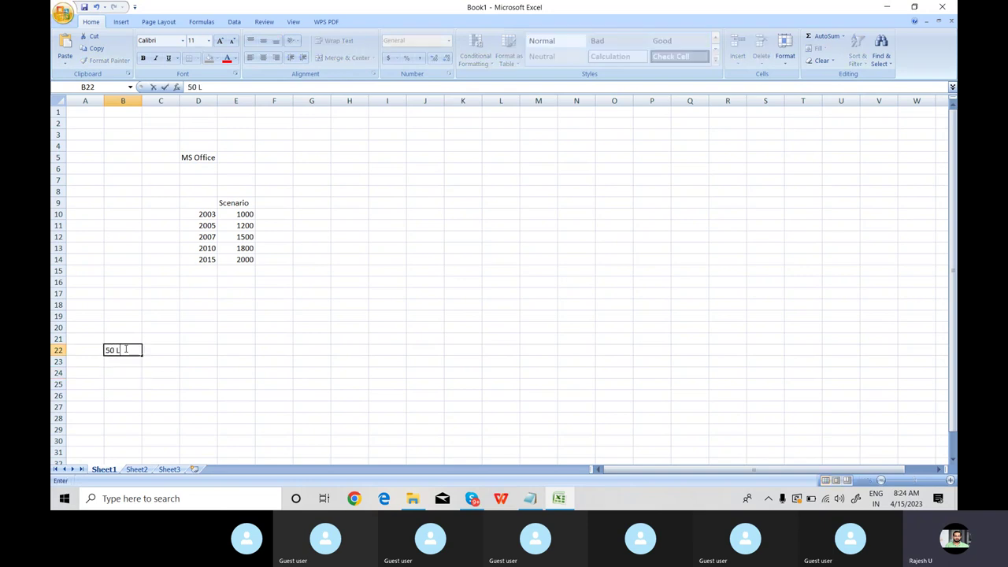
pyautogui.click(134, 370)
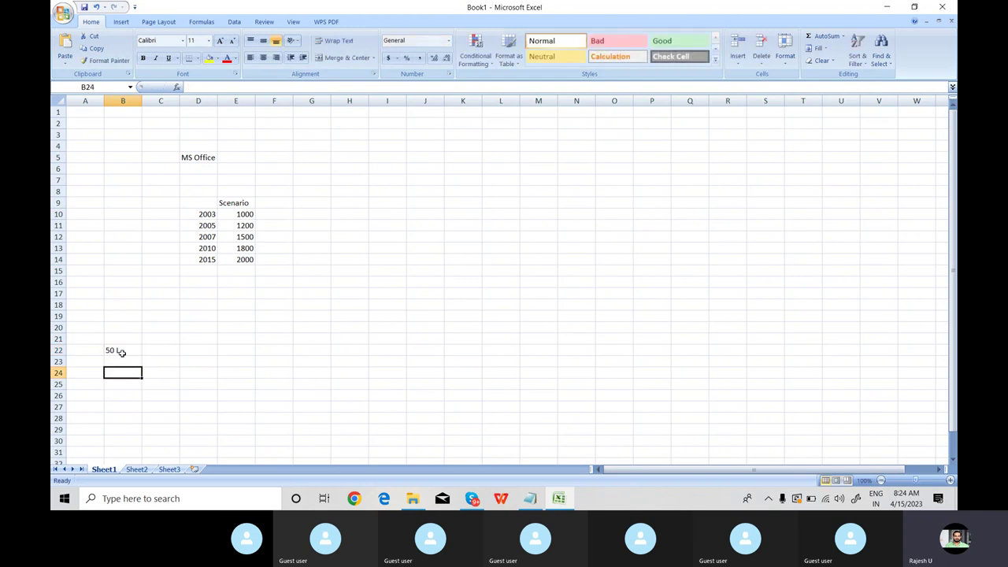
pyautogui.click(121, 351)
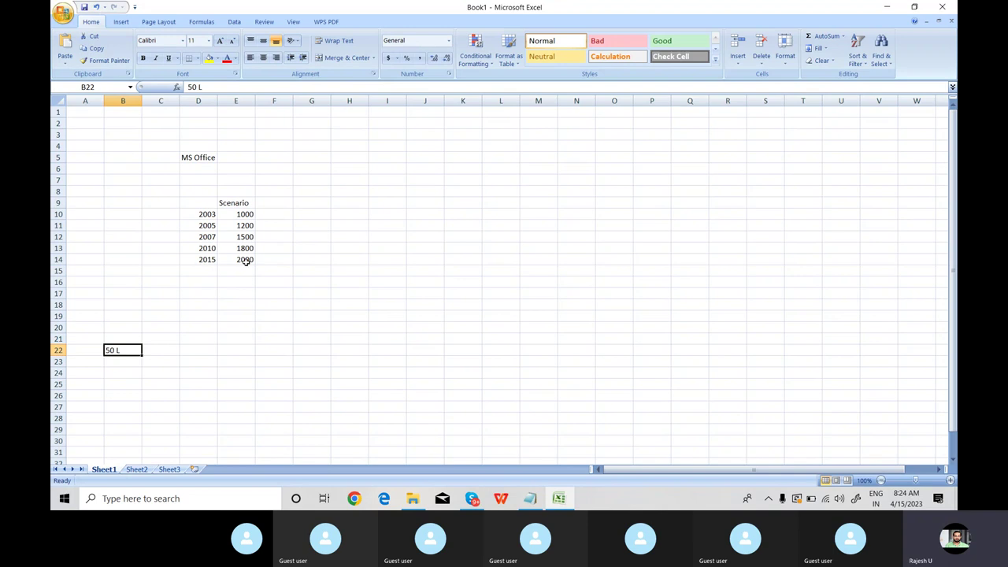
pyautogui.click(237, 215)
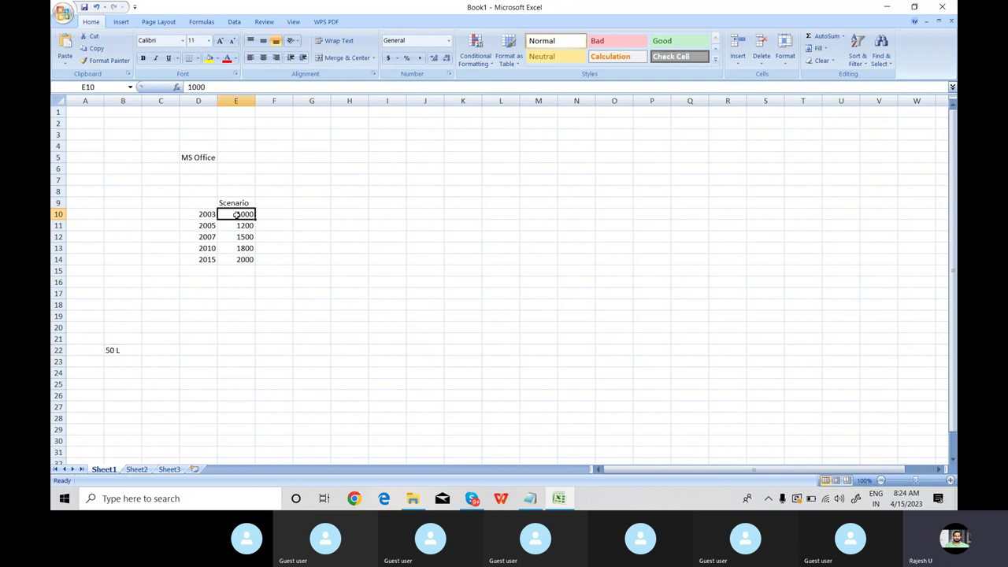
# Step: Start a team list by entering 1 TL in cell E22 and 1 Mgr above it in cell E21
pyautogui.click(245, 350)
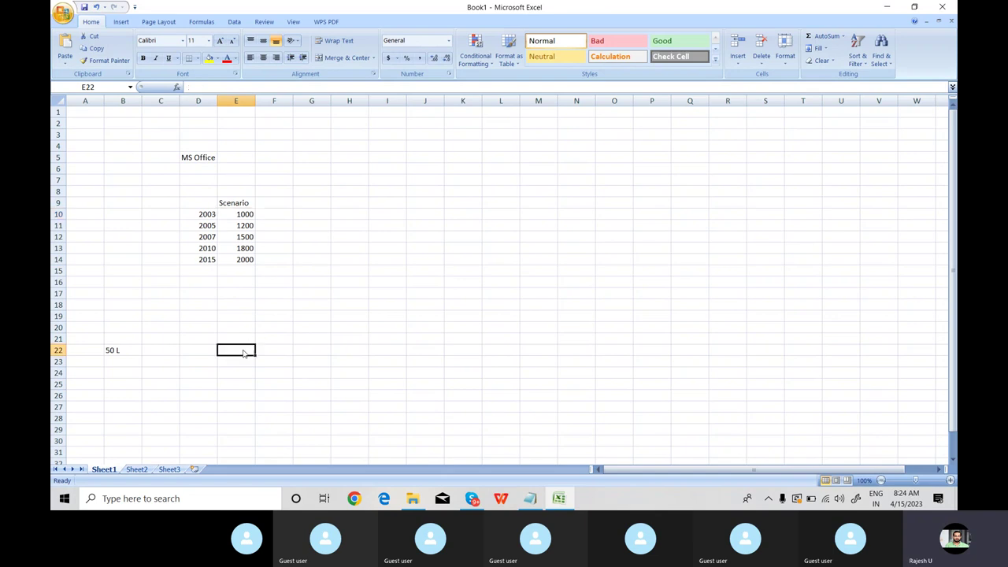
pyautogui.write('1 TL')
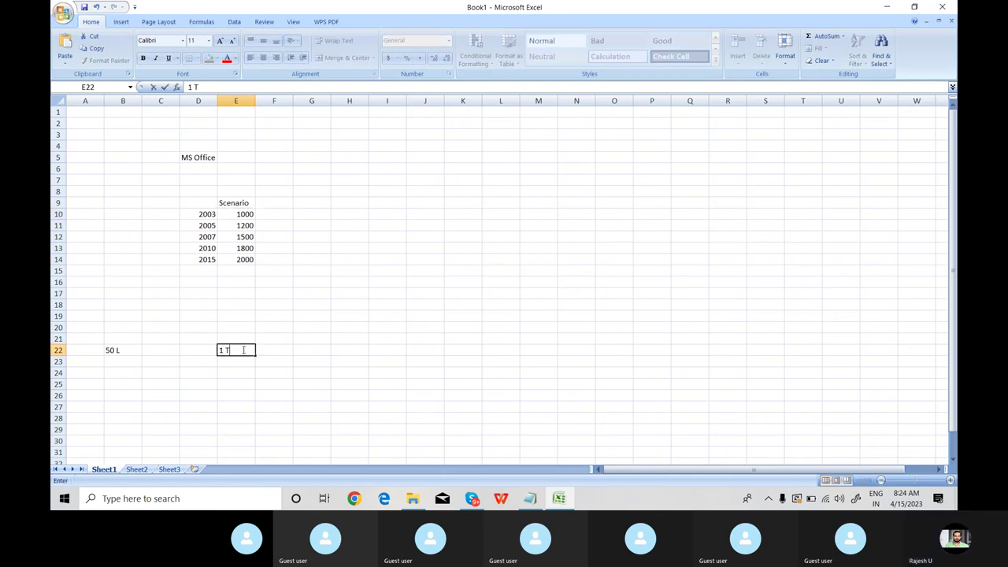
pyautogui.click(229, 336)
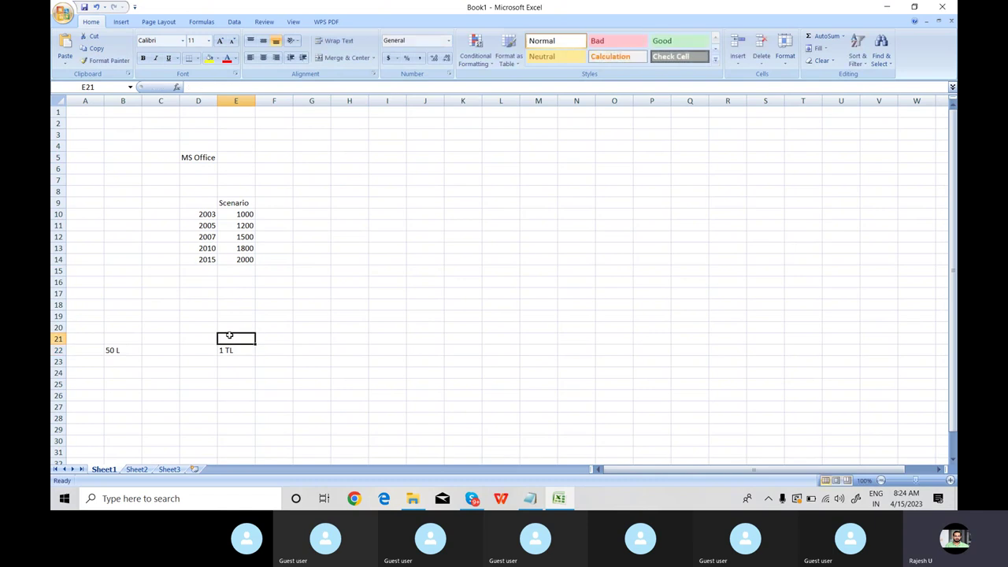
pyautogui.write('1 M')
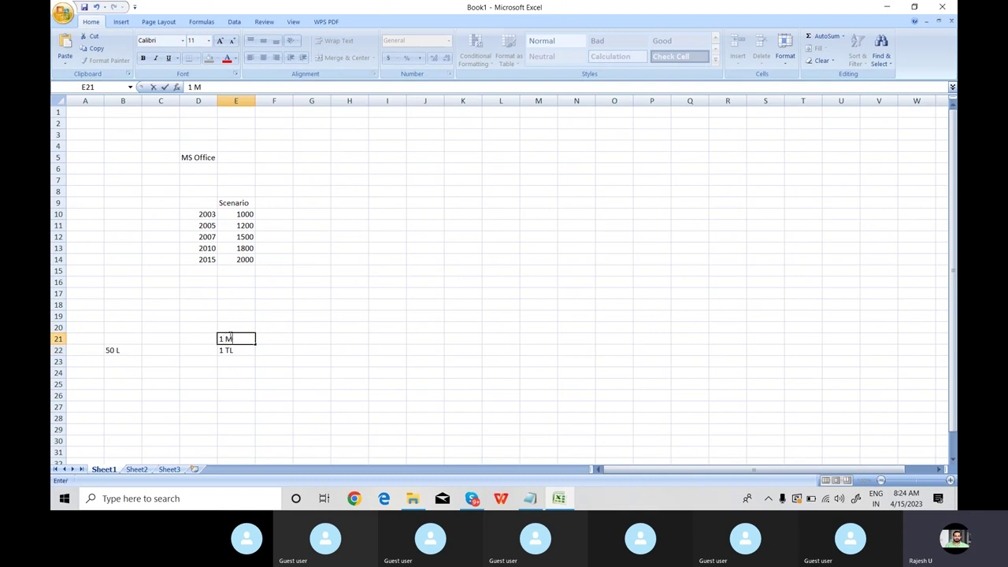
pyautogui.write('gr')
# Step: Extend the team list with 3 SSE in cell E23 and 5 E in cell E24
pyautogui.click(233, 362)
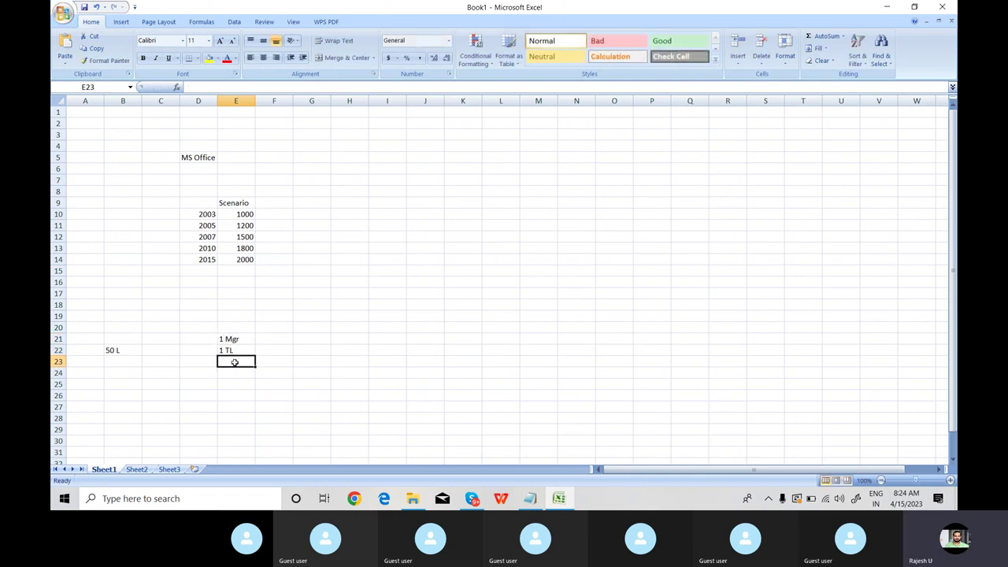
pyautogui.write('3 SSE')
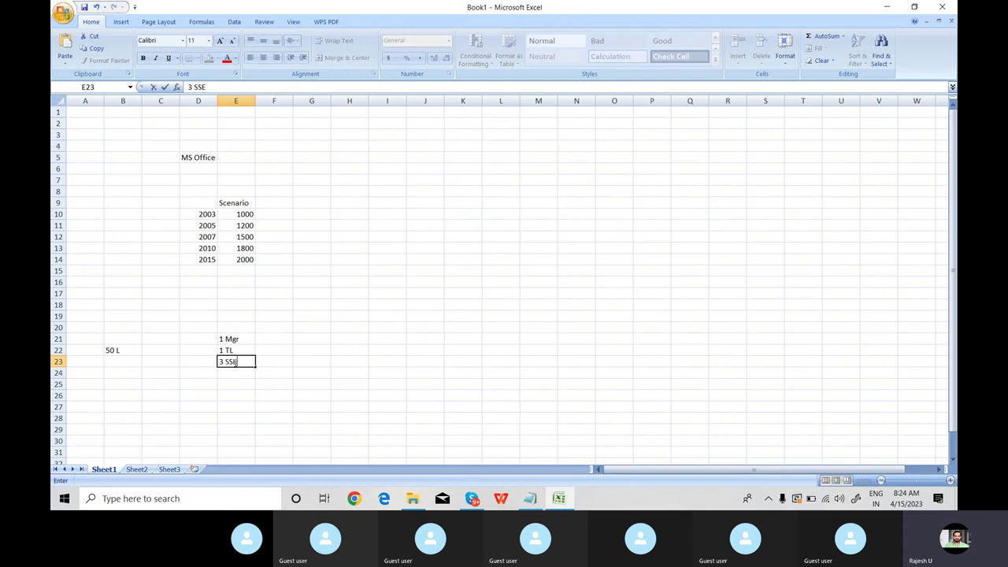
pyautogui.click(227, 376)
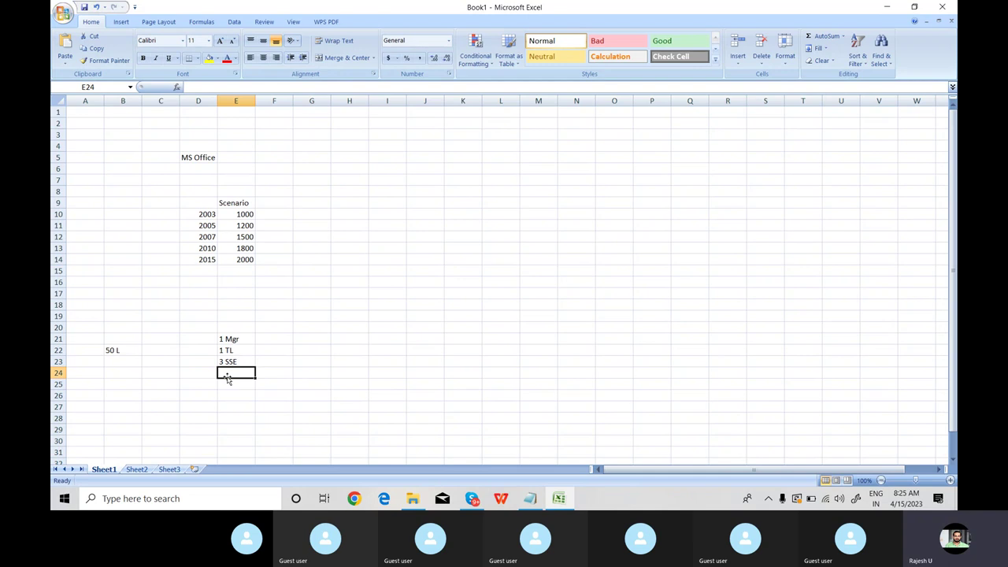
pyautogui.write('5')
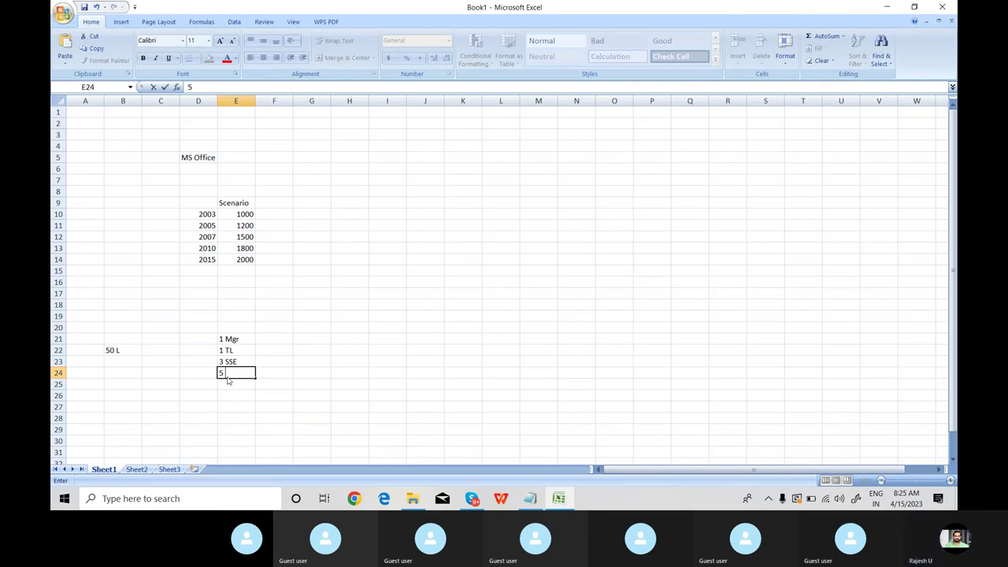
pyautogui.write(' E')
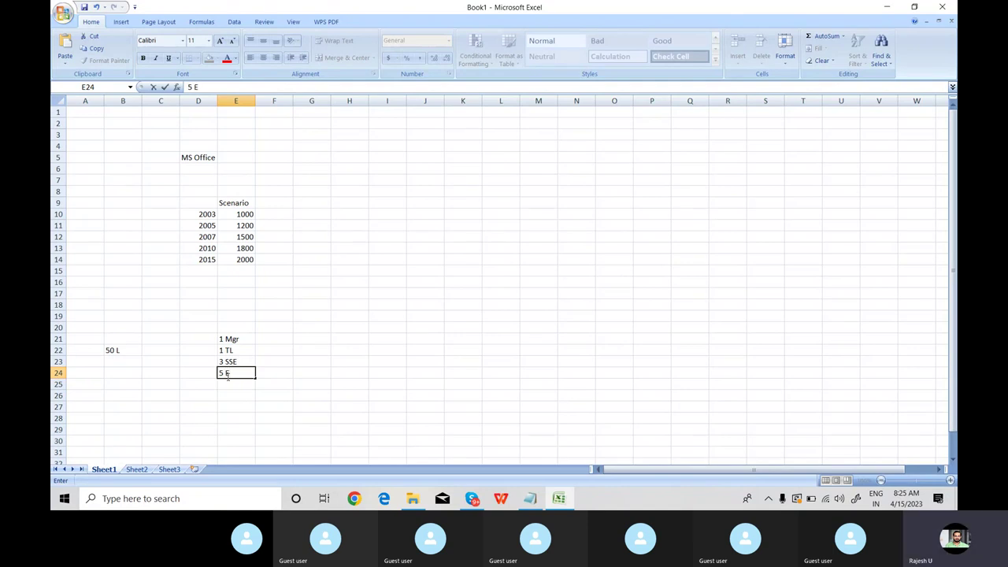
pyautogui.click(297, 379)
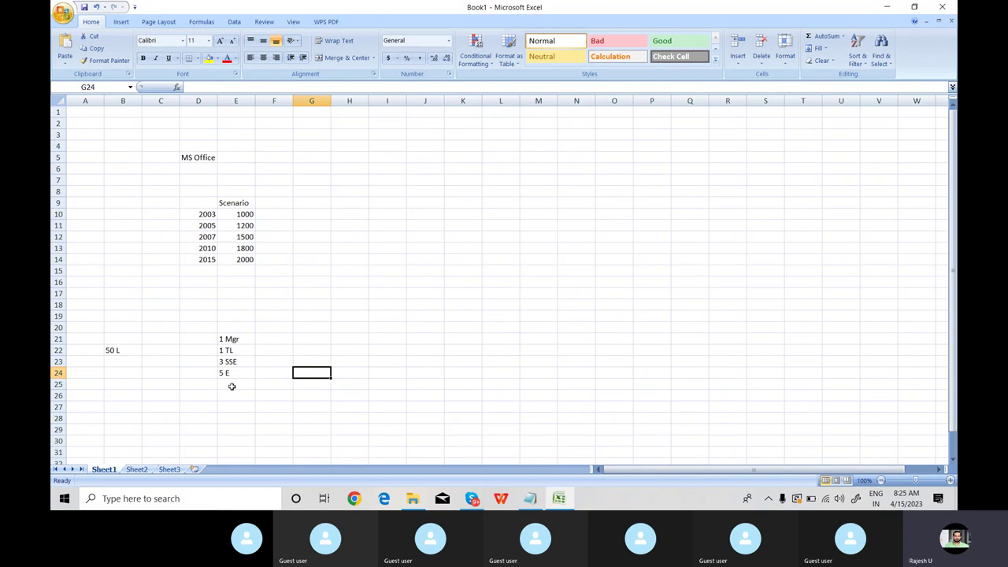
# Step: Enter 15 beside 1 Mgr in cell F21 and 10 beside 1 TL in cell F22
pyautogui.click(277, 340)
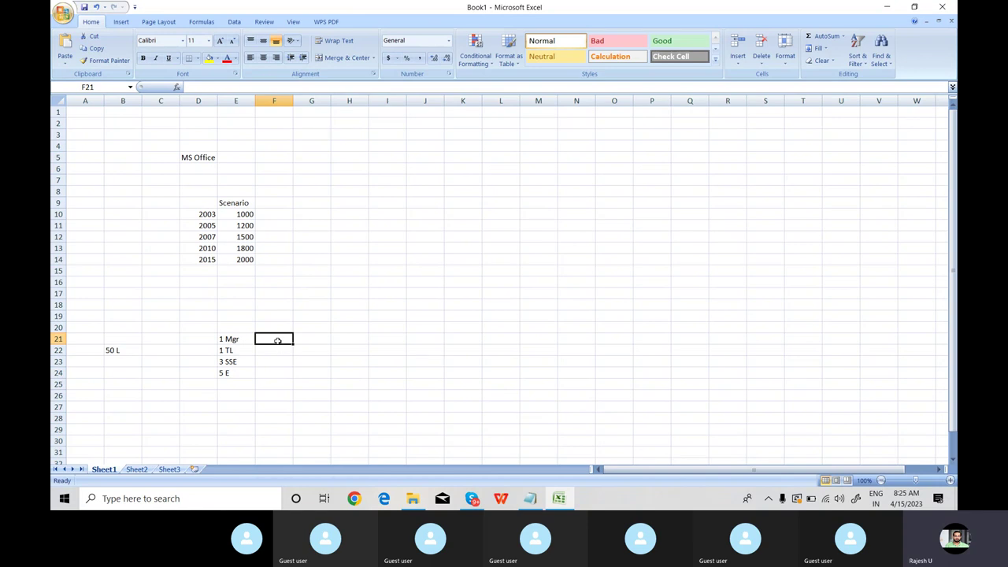
pyautogui.write('15')
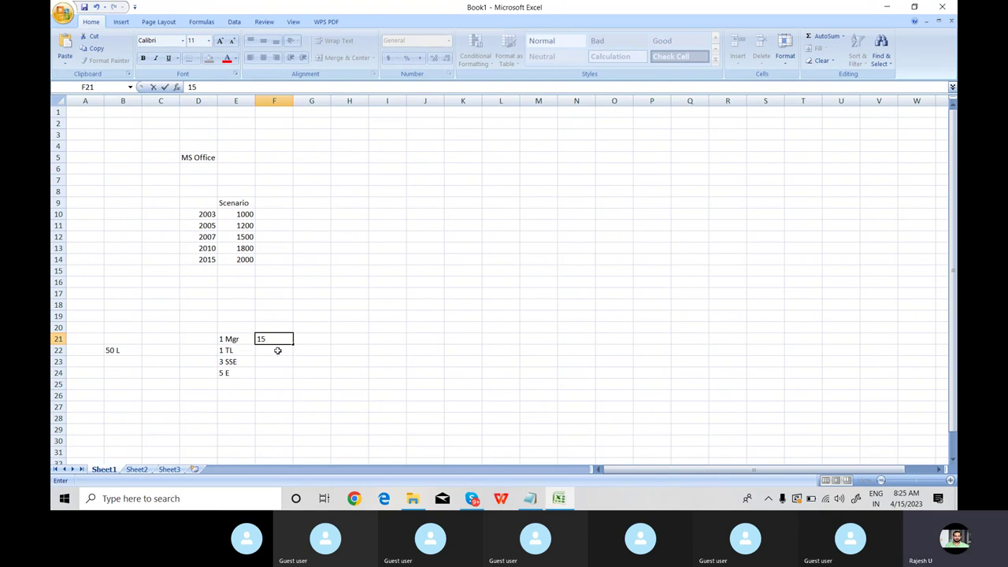
pyautogui.click(277, 351)
pyautogui.write('10')
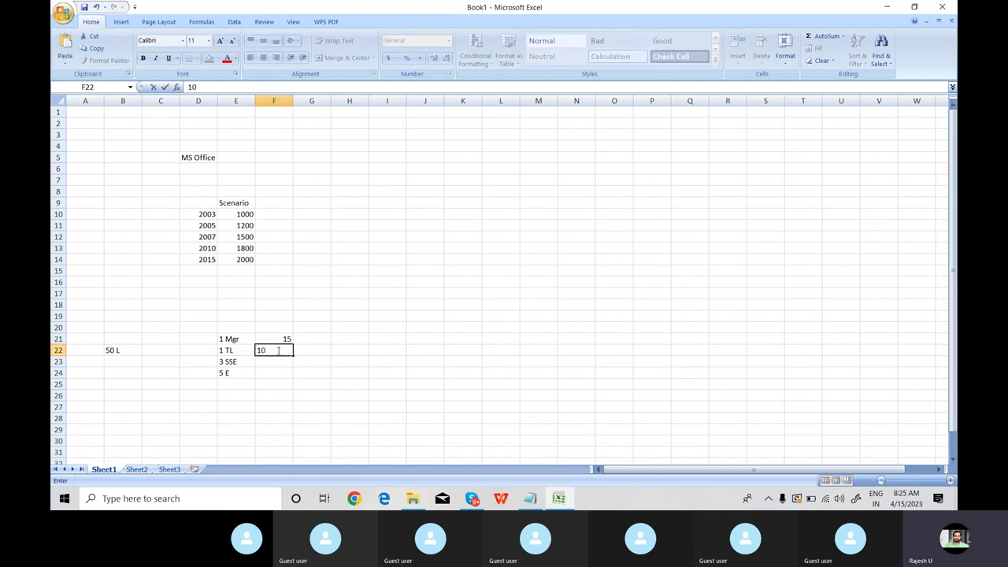
pyautogui.click(320, 350)
# Step: Enter 18 beside 3 SSE in cell F23 and 15 beside 5 E in cell F24
pyautogui.click(274, 361)
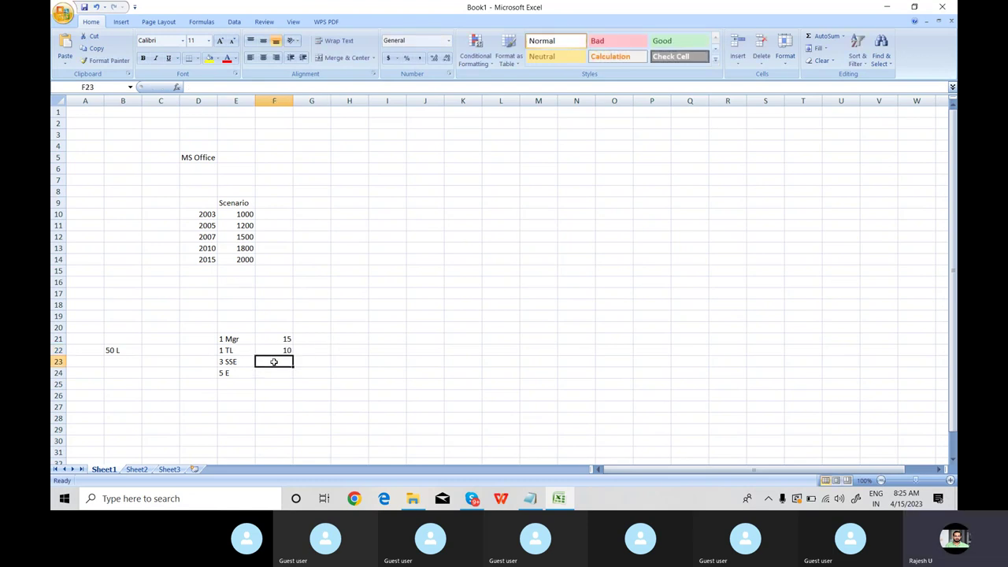
pyautogui.write('6')
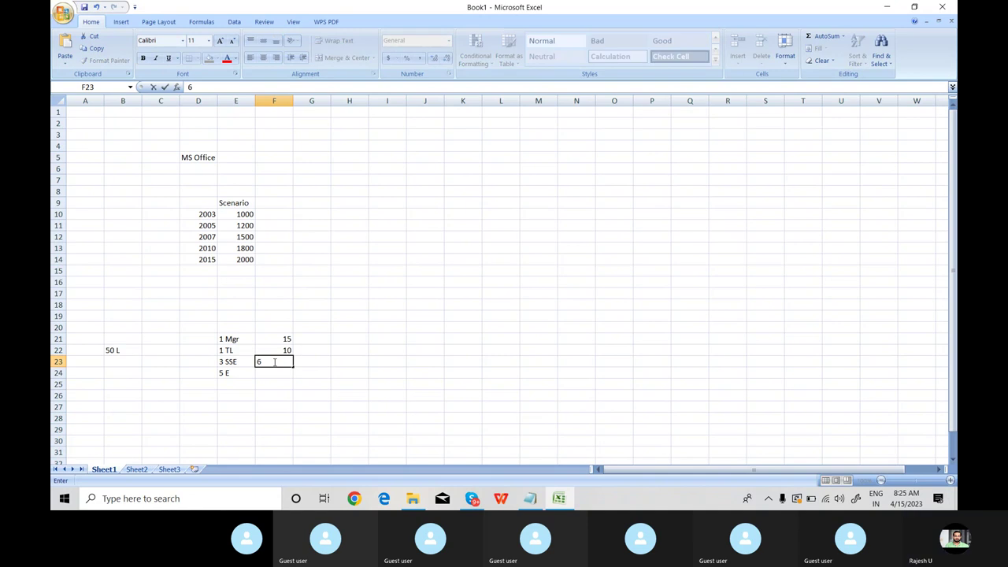
pyautogui.press('BackSpace')
pyautogui.write('1')
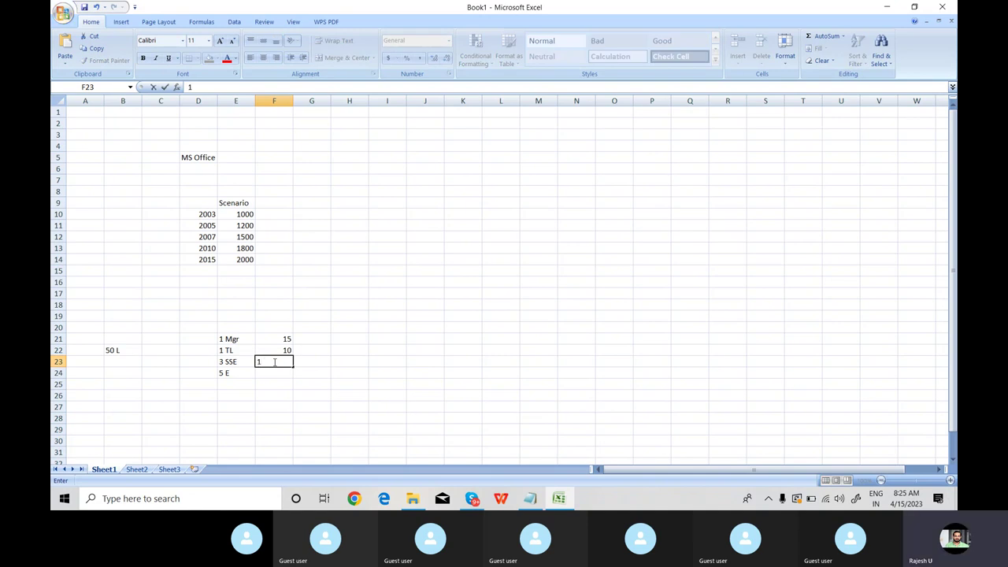
pyautogui.write('8')
pyautogui.click(272, 374)
pyautogui.write('15')
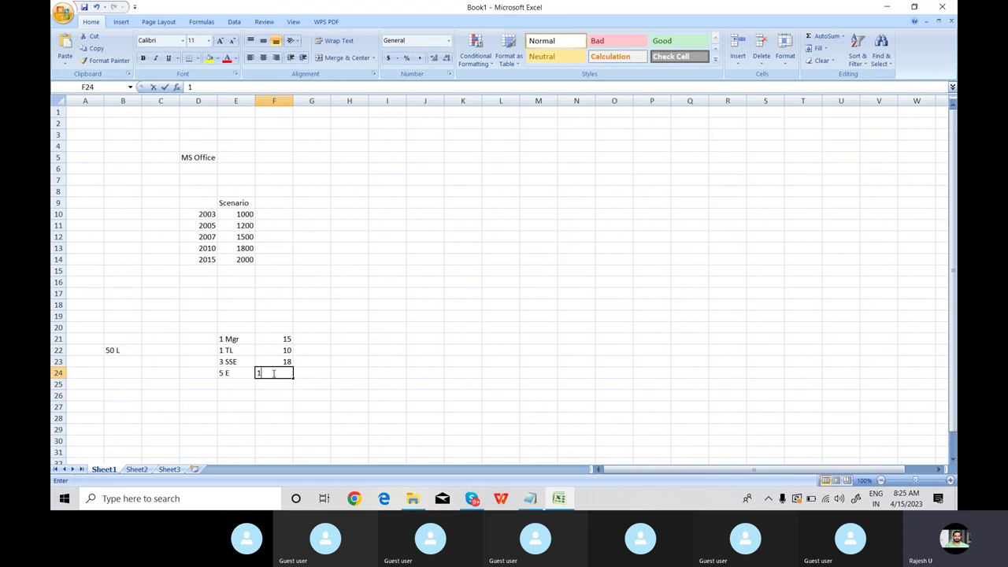
pyautogui.click(322, 376)
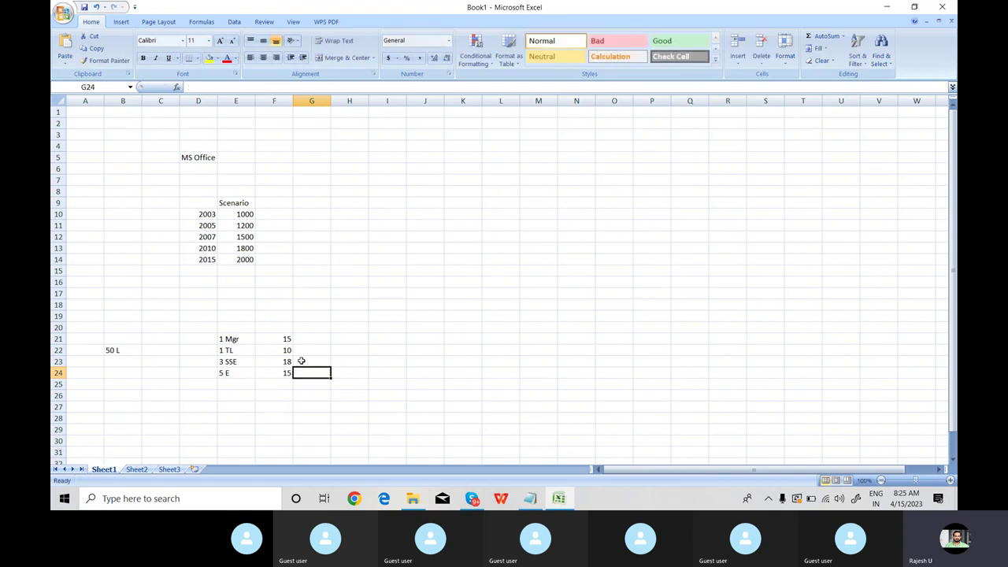
# Step: Check the sum of the team figures in F21:F24 and change the note in cell B22 to 60 L
pyautogui.moveTo(282, 340); pyautogui.dragTo(281, 371)
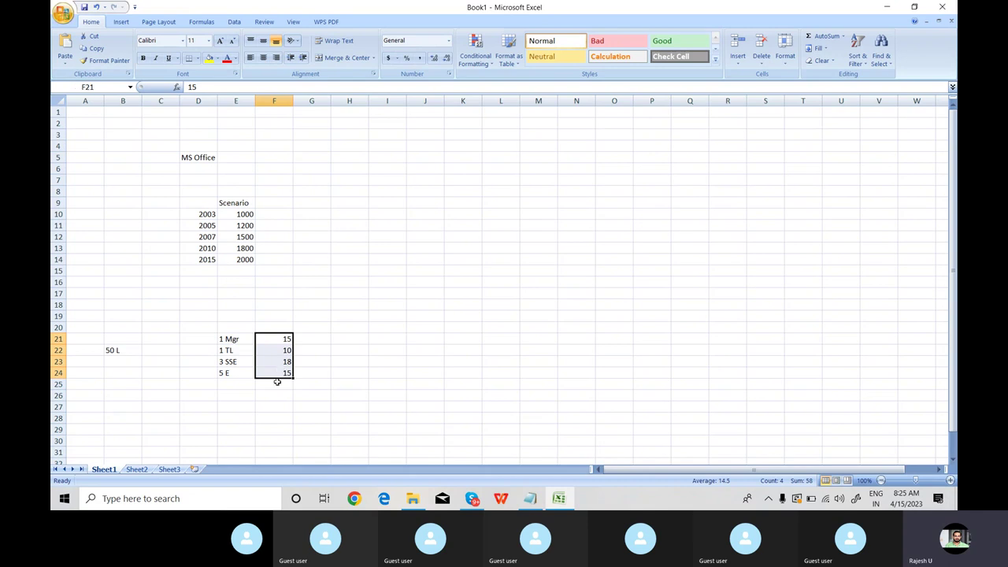
pyautogui.click(277, 382)
pyautogui.click(111, 349)
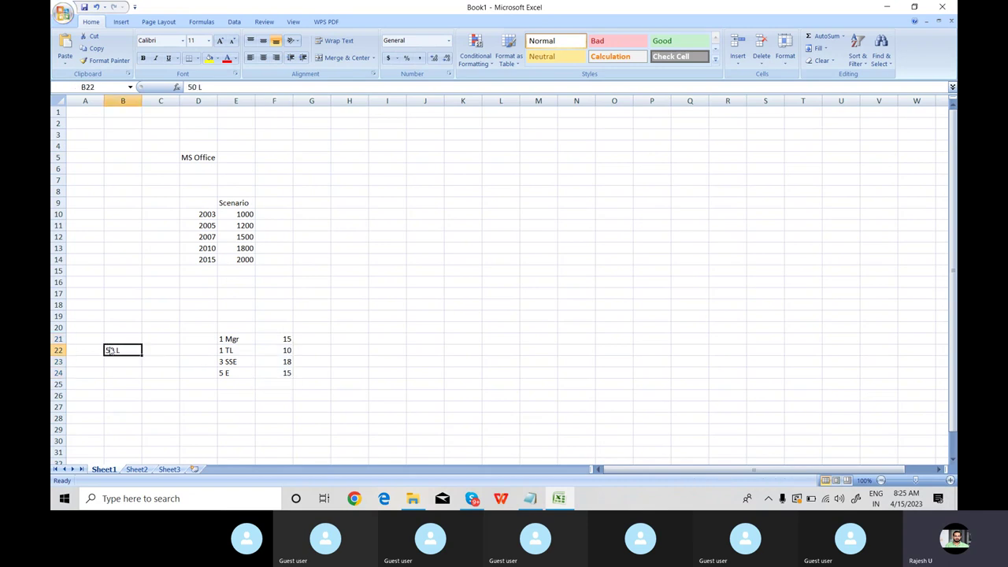
pyautogui.doubleClick(112, 350)
pyautogui.press('BackSpace')
pyautogui.press('BackSpace')
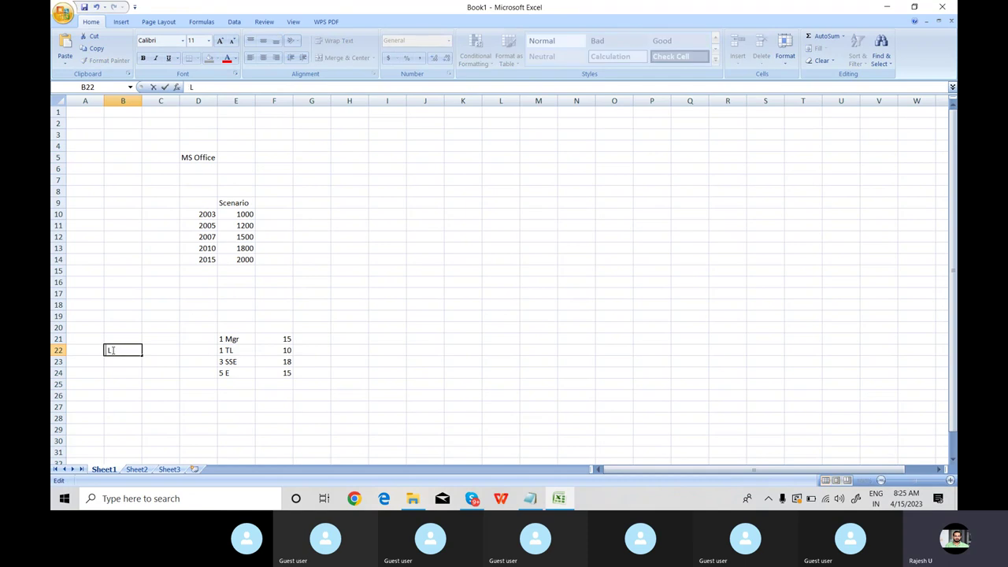
pyautogui.write('60')
pyautogui.click(173, 382)
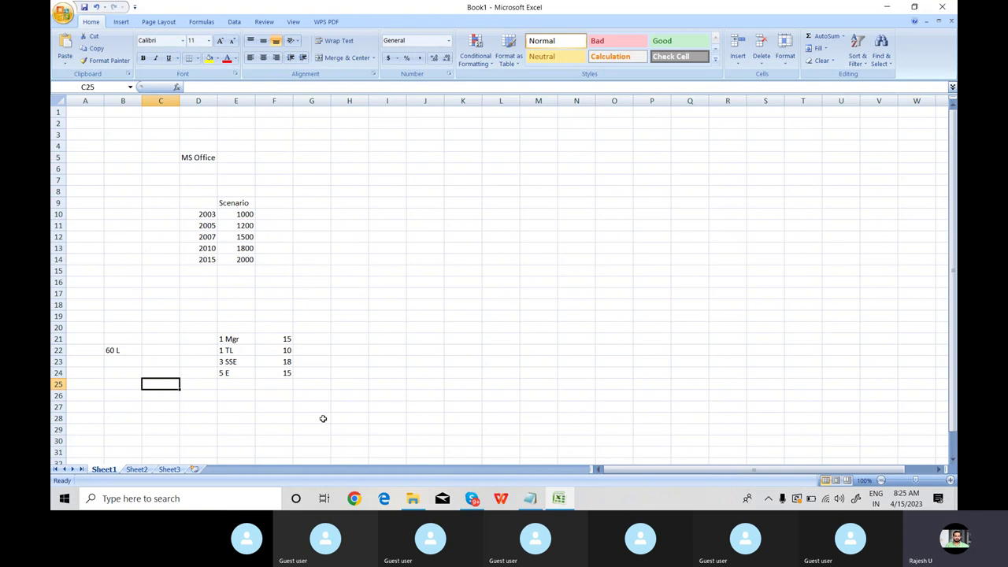
# Step: Examine the 2003 and 2005 rows of the version table and the team figures in E21:F24
pyautogui.click(205, 213)
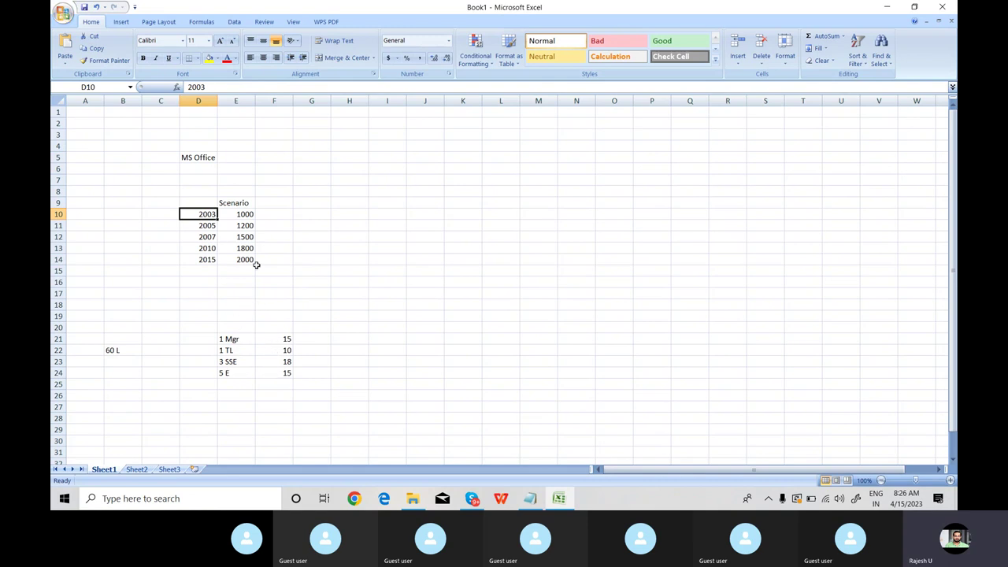
pyautogui.click(268, 216)
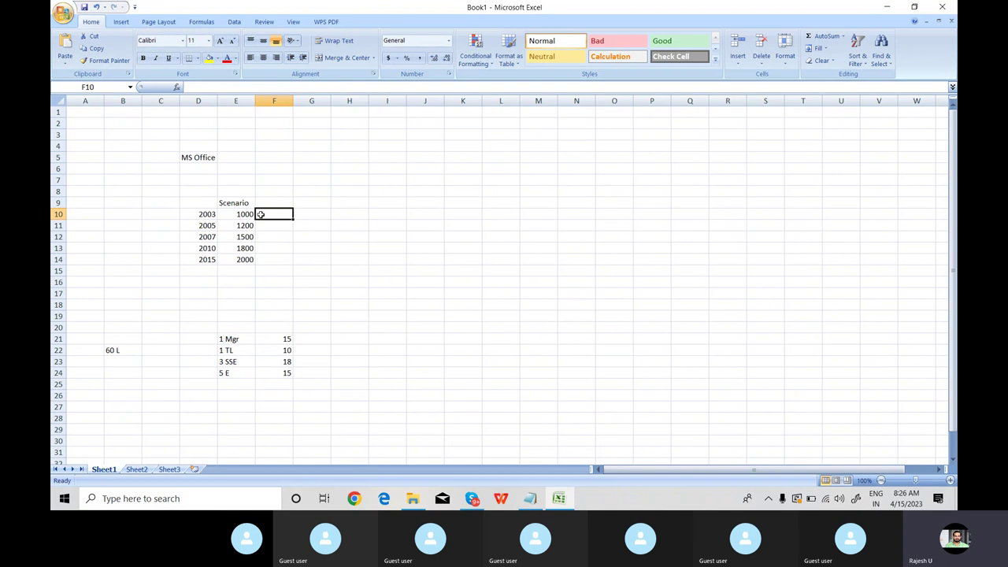
pyautogui.moveTo(206, 215); pyautogui.dragTo(257, 214)
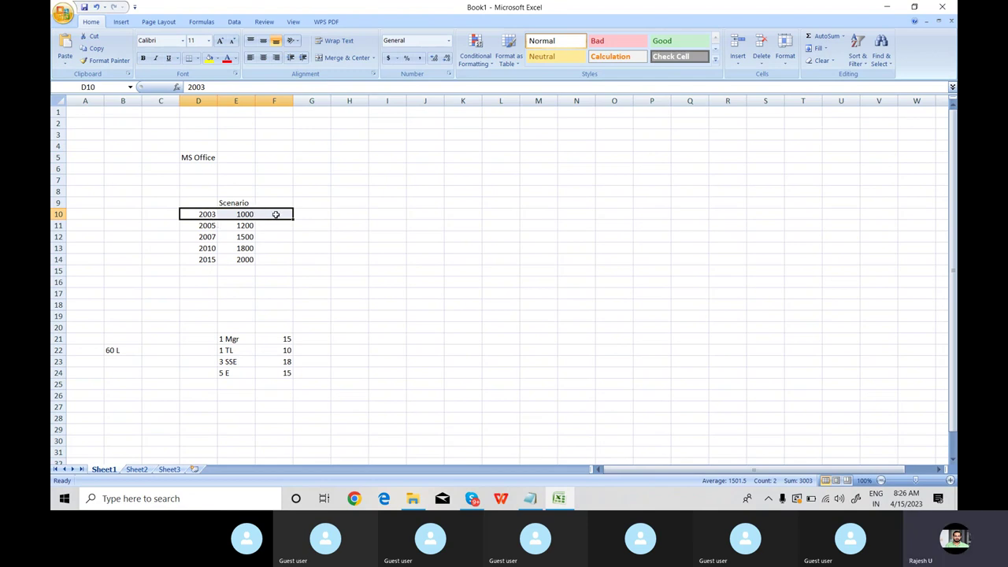
pyautogui.click(275, 214)
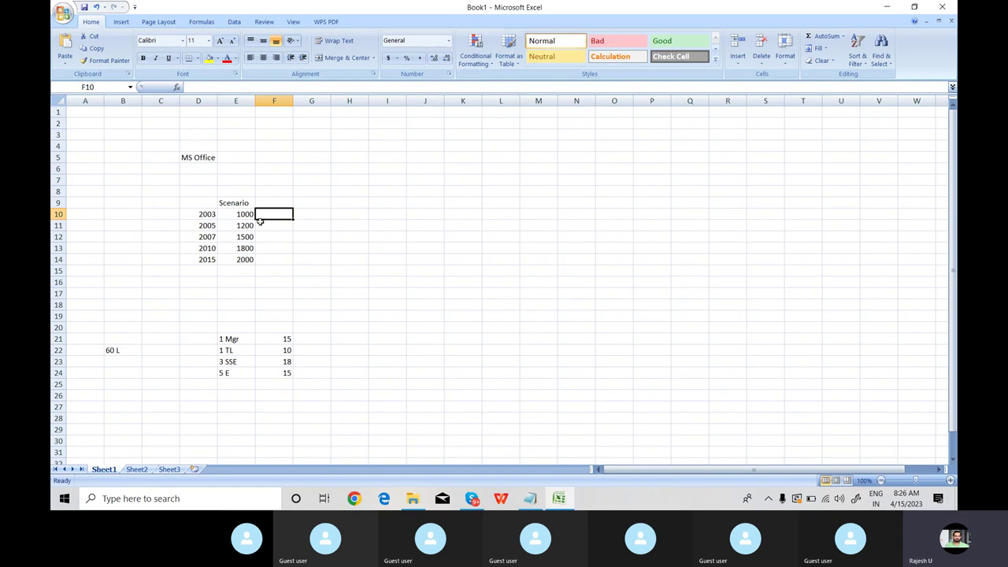
pyautogui.click(208, 227)
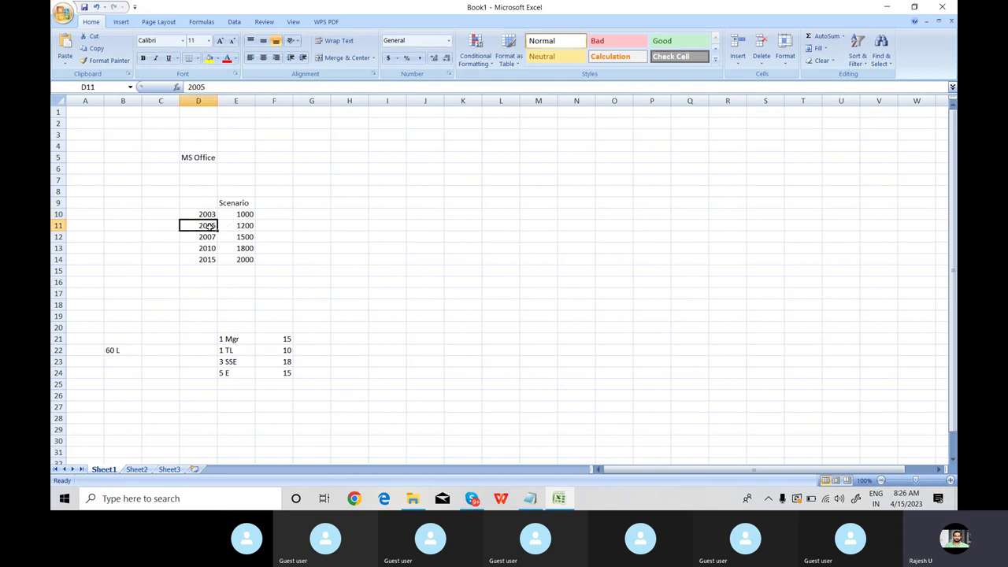
pyautogui.click(246, 226)
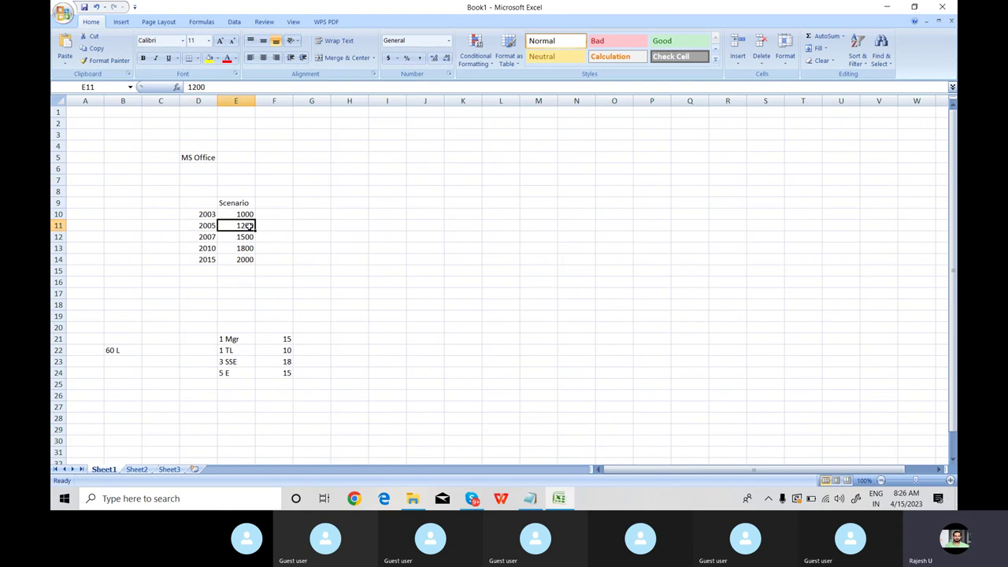
pyautogui.click(270, 225)
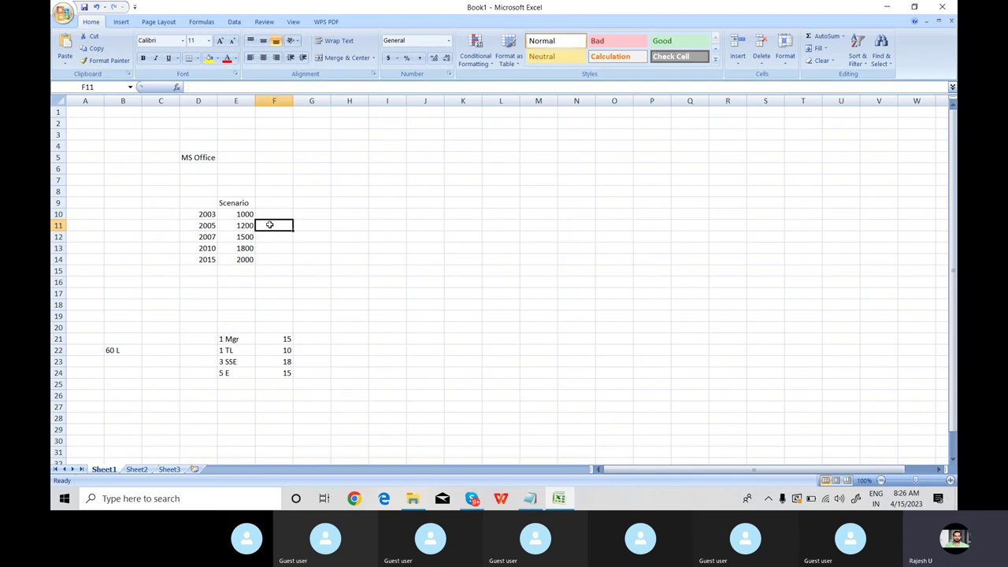
pyautogui.moveTo(228, 338); pyautogui.dragTo(273, 372)
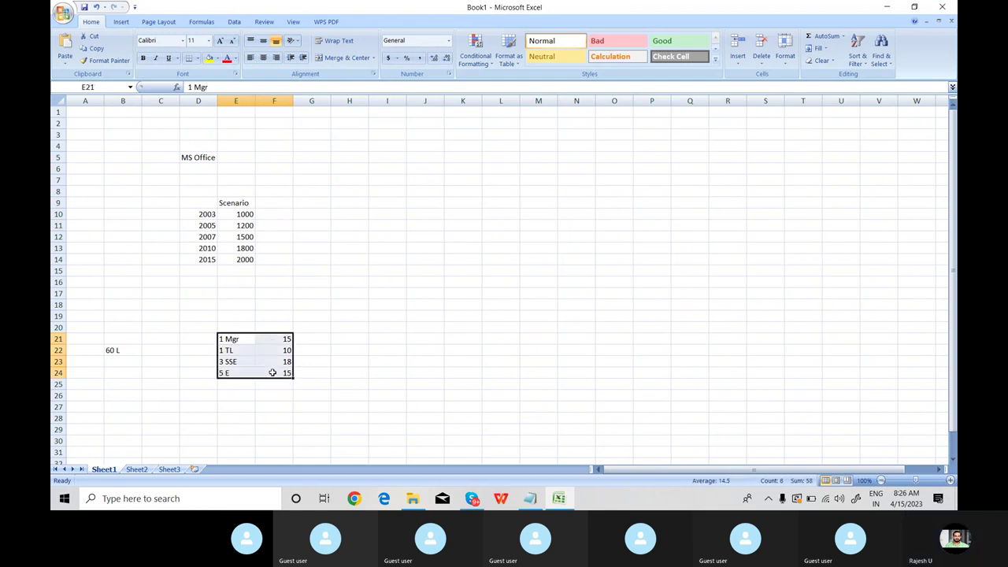
# Step: Enter 70L in cell B23, directly below the 60 L cost note
pyautogui.click(273, 340)
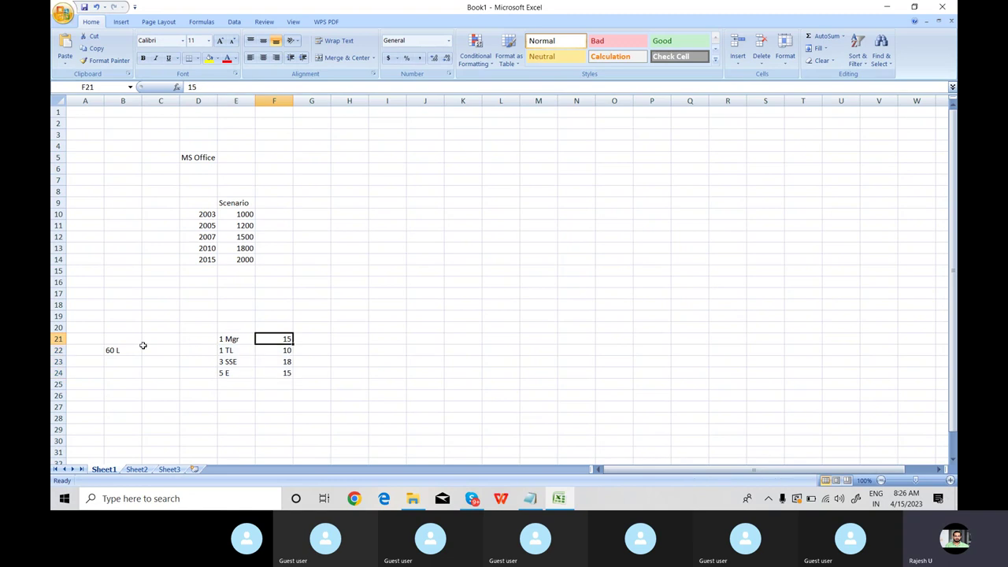
pyautogui.click(119, 350)
pyautogui.click(120, 363)
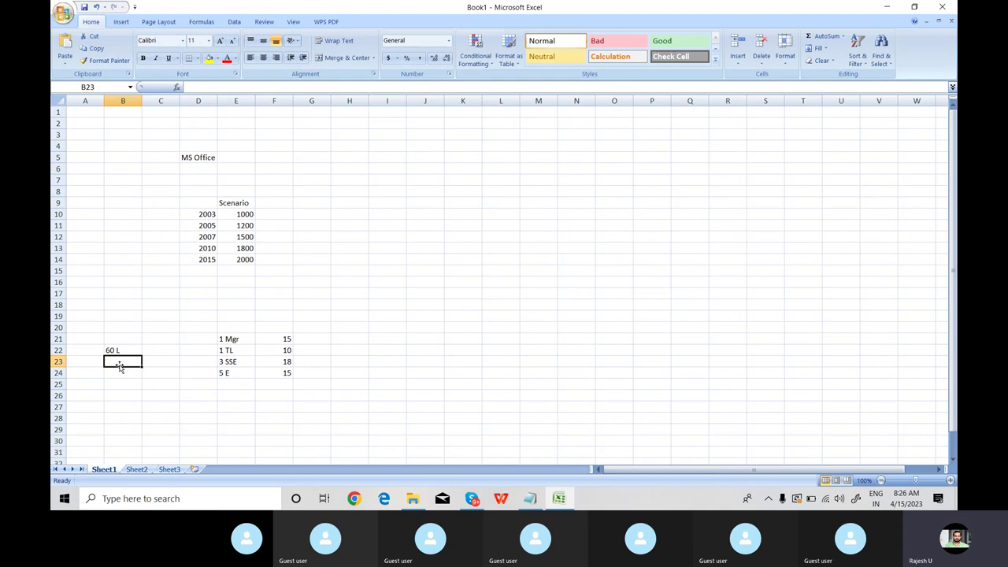
pyautogui.write('70L')
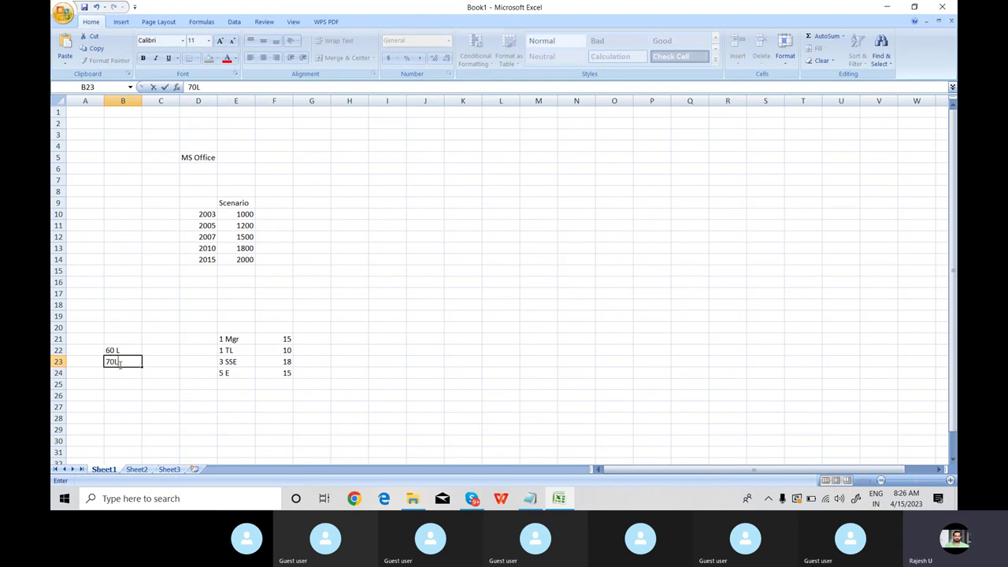
pyautogui.press('Return')
pyautogui.moveTo(115, 350); pyautogui.dragTo(116, 356)
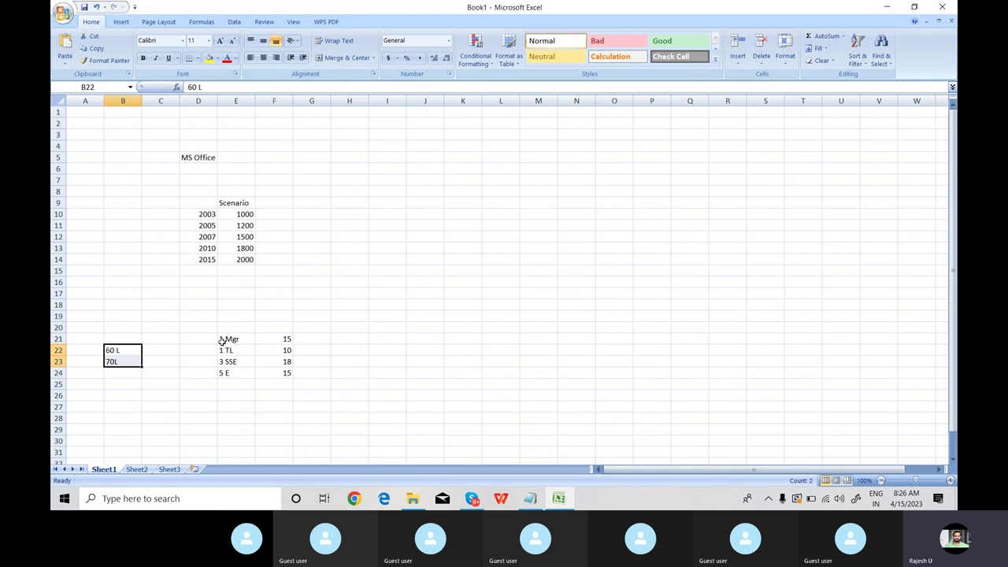
# Step: Enter 80L in cell B24 as the cost note for the 2007 version
pyautogui.click(146, 372)
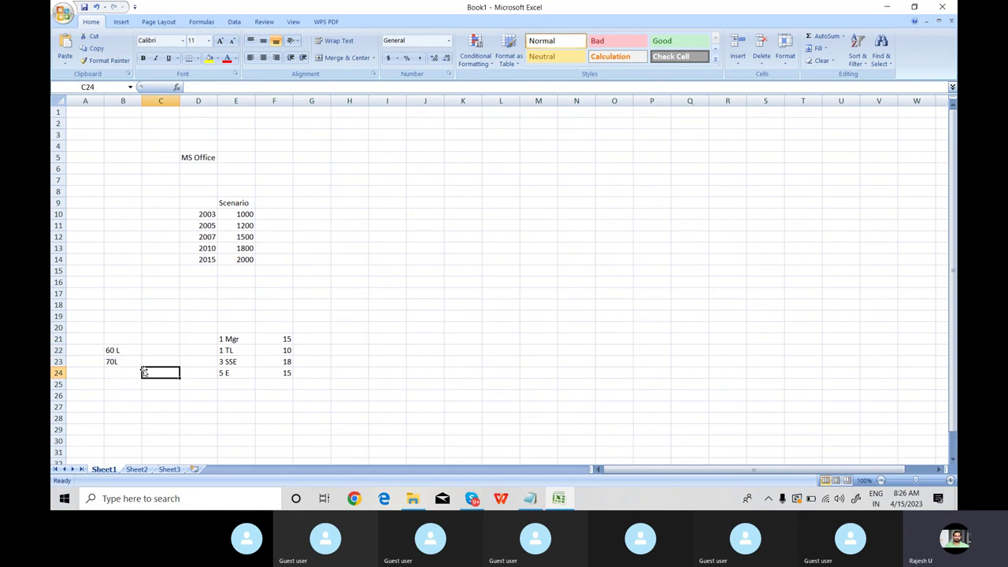
pyautogui.click(124, 361)
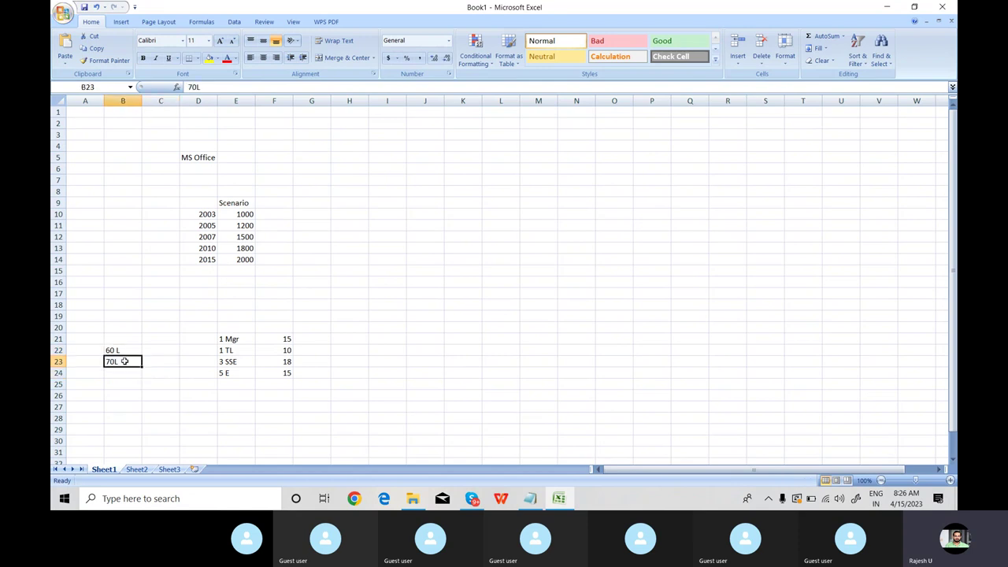
pyautogui.click(210, 238)
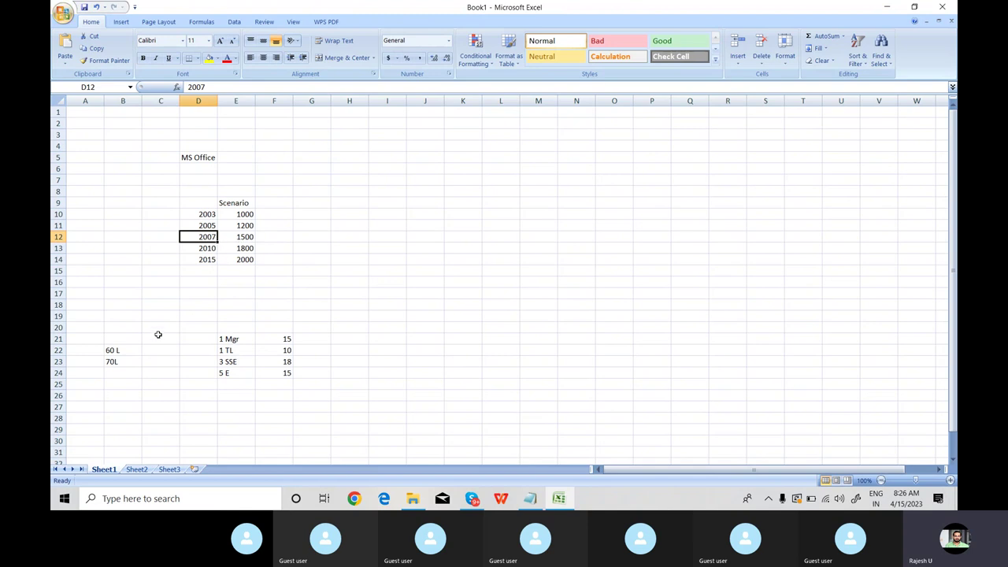
pyautogui.click(126, 371)
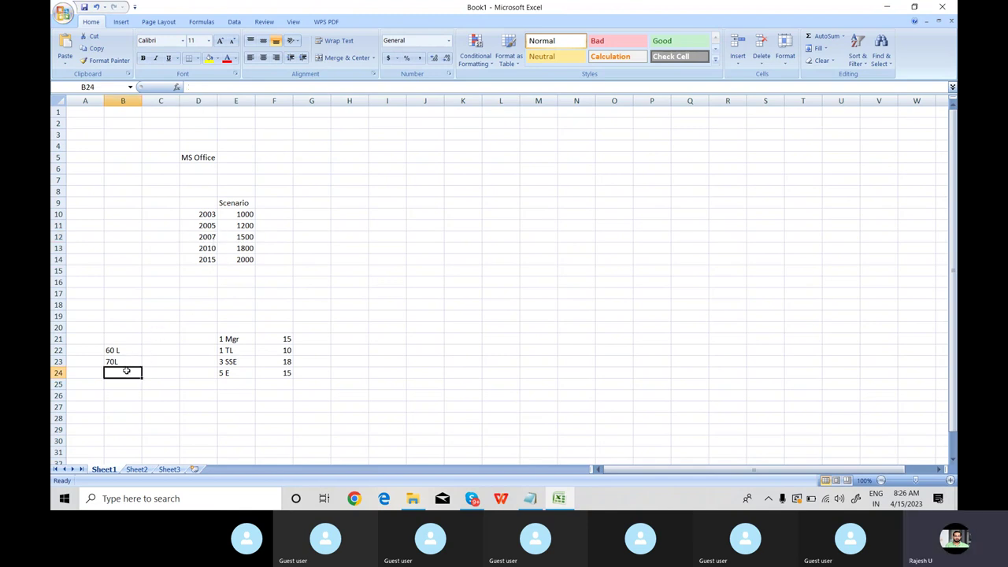
pyautogui.write('80L')
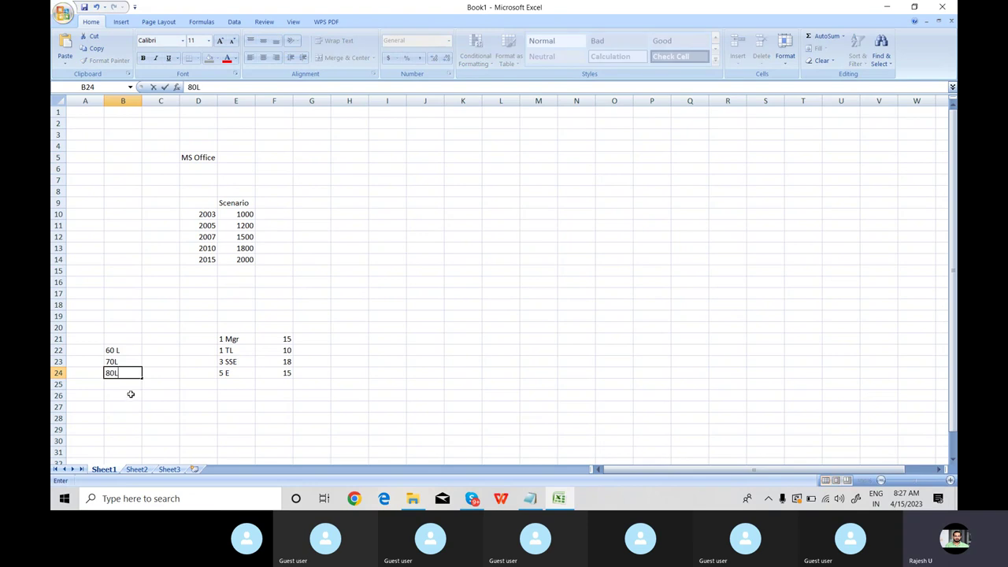
pyautogui.click(130, 394)
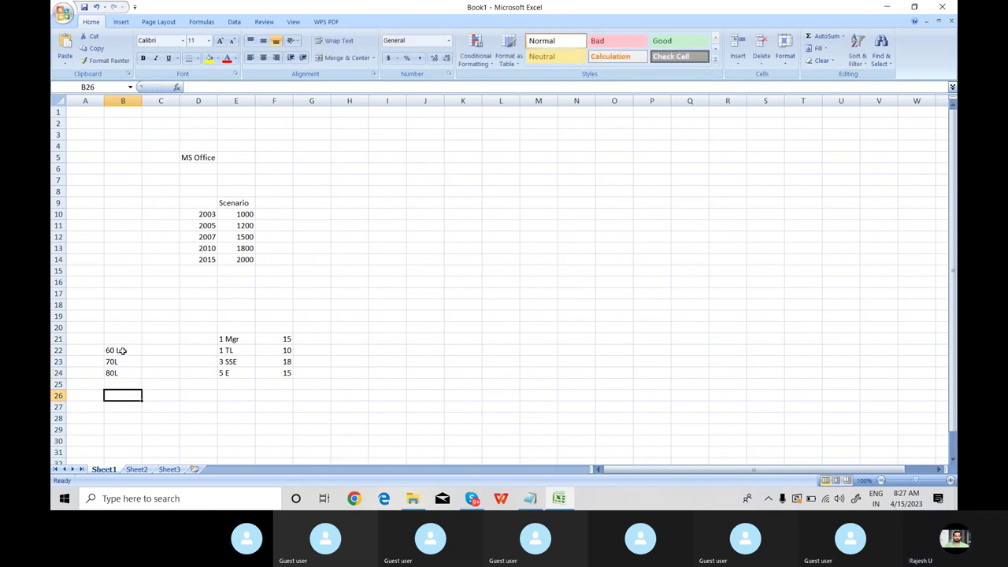
# Step: Examine the cost notes in B22:B24 against the scenario counts for the 2003, 2005 and 2007 versions
pyautogui.moveTo(122, 349); pyautogui.dragTo(122, 373)
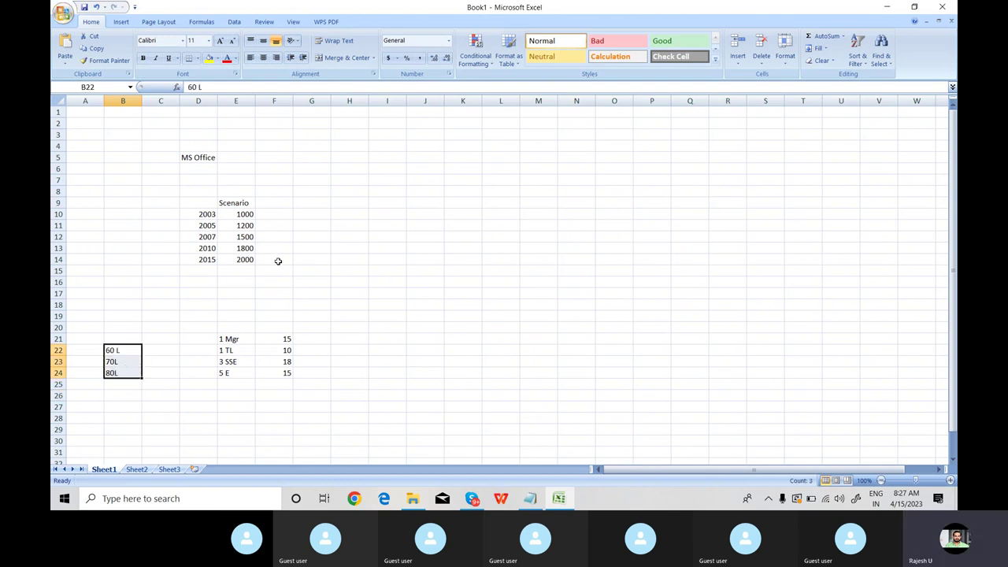
pyautogui.click(270, 213)
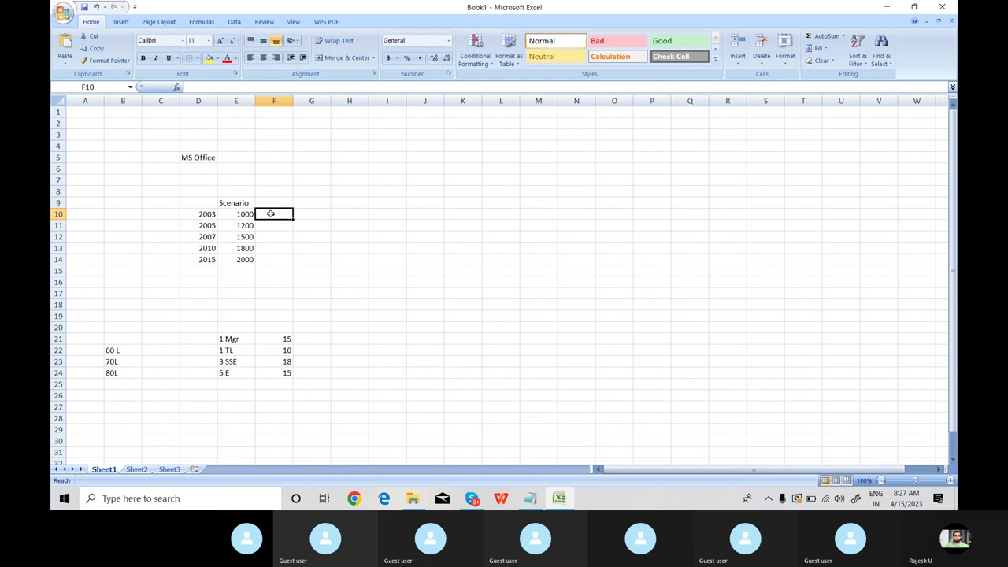
pyautogui.click(240, 213)
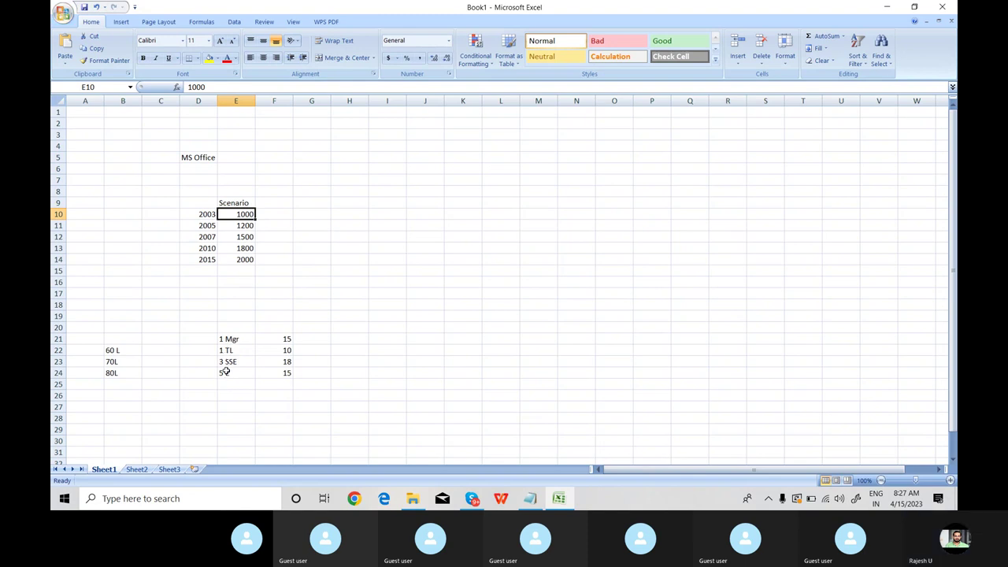
pyautogui.click(236, 226)
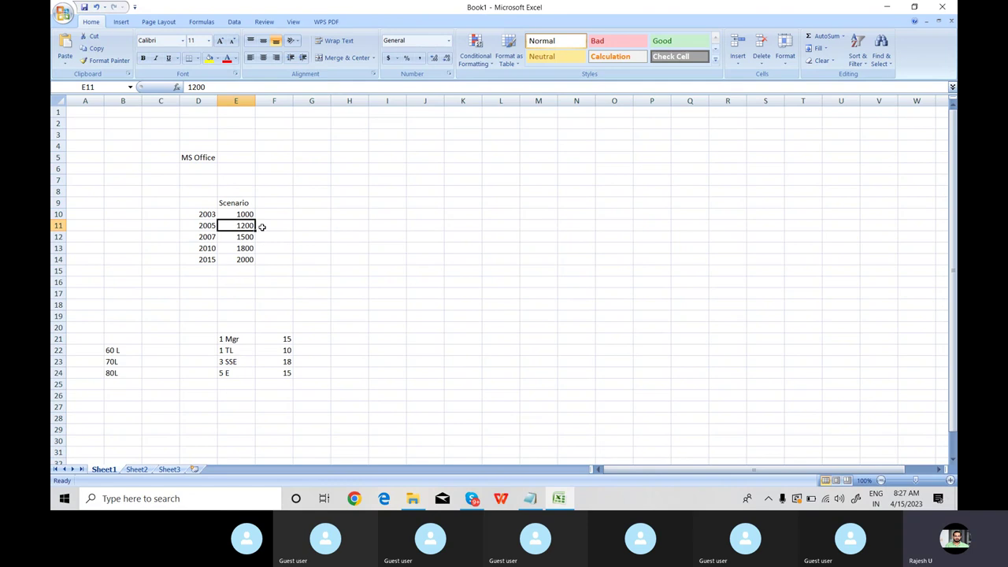
pyautogui.click(268, 227)
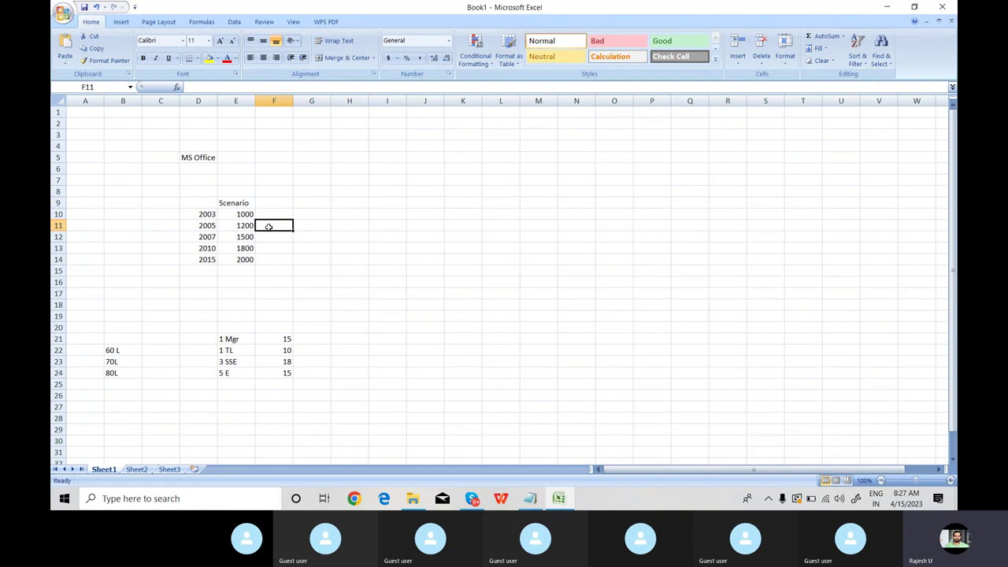
pyautogui.click(267, 238)
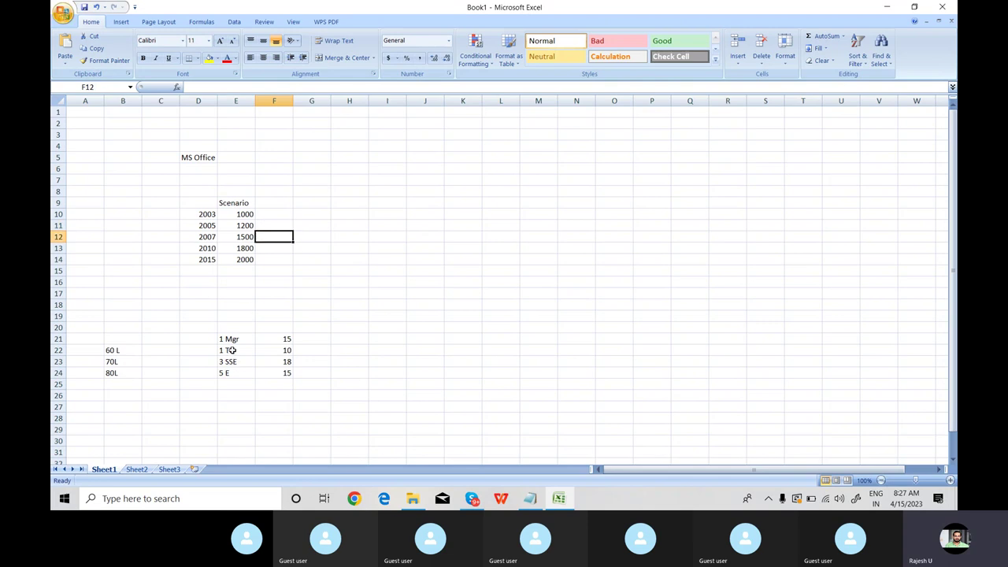
pyautogui.click(245, 234)
pyautogui.click(286, 237)
pyautogui.click(245, 237)
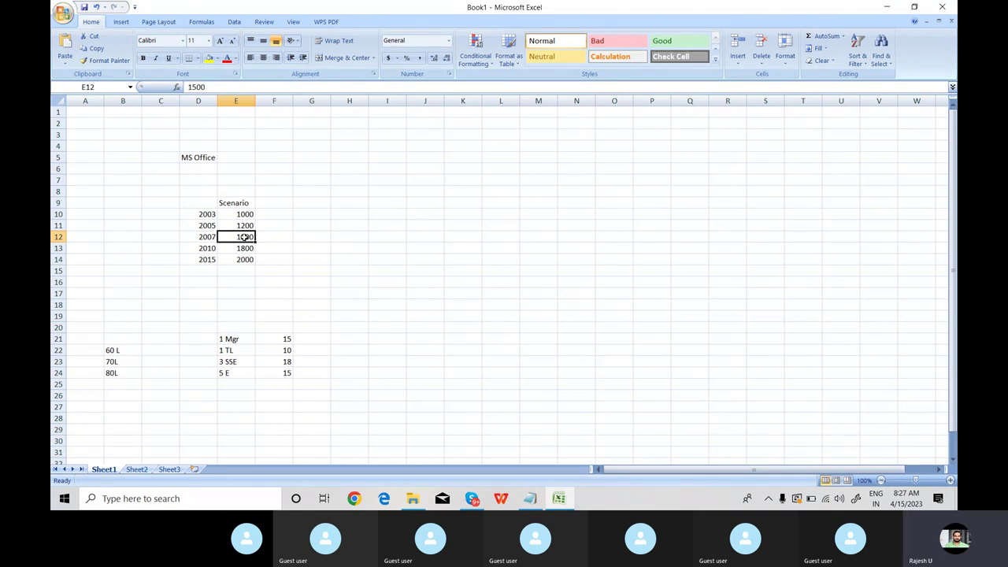
pyautogui.click(124, 373)
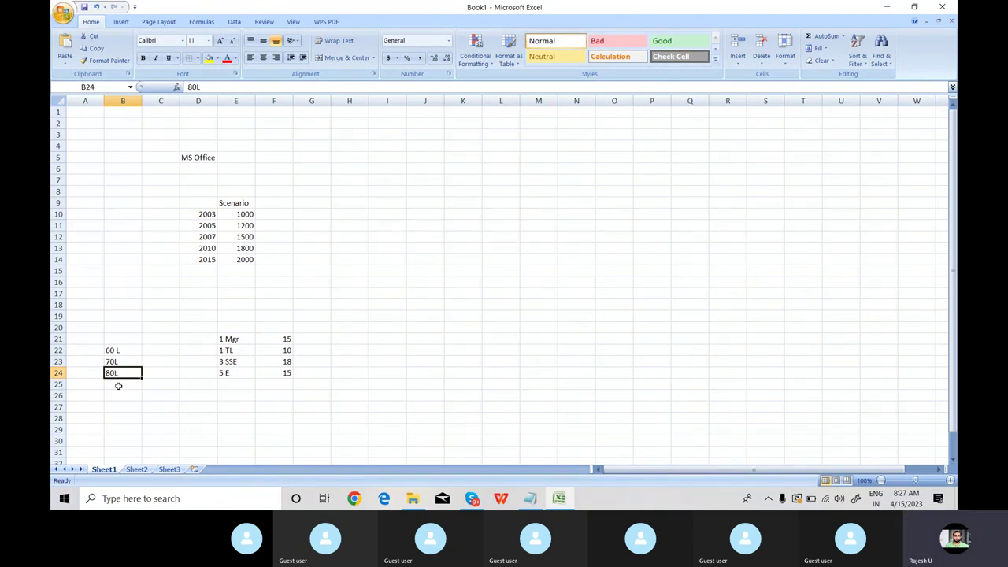
pyautogui.click(118, 385)
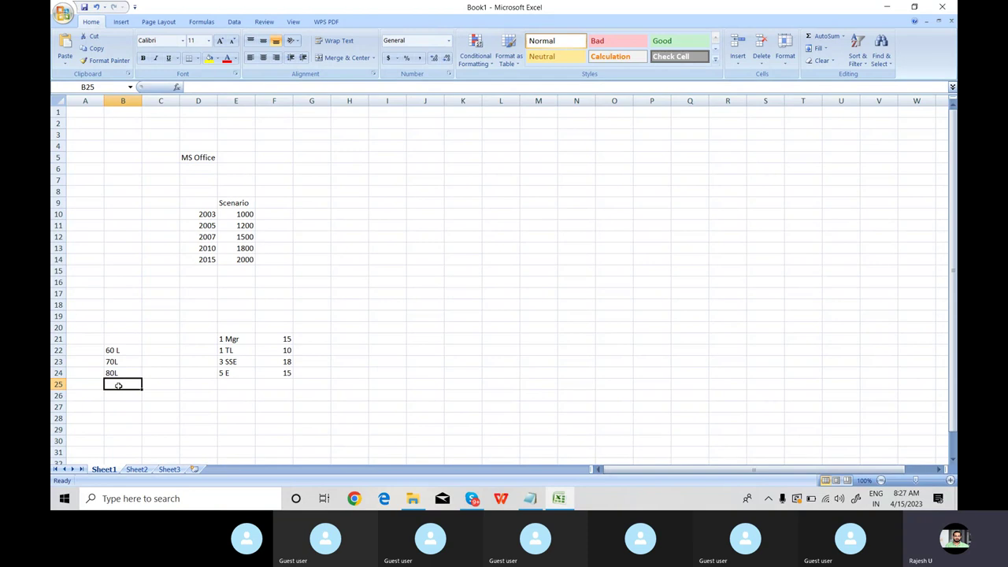
pyautogui.click(240, 239)
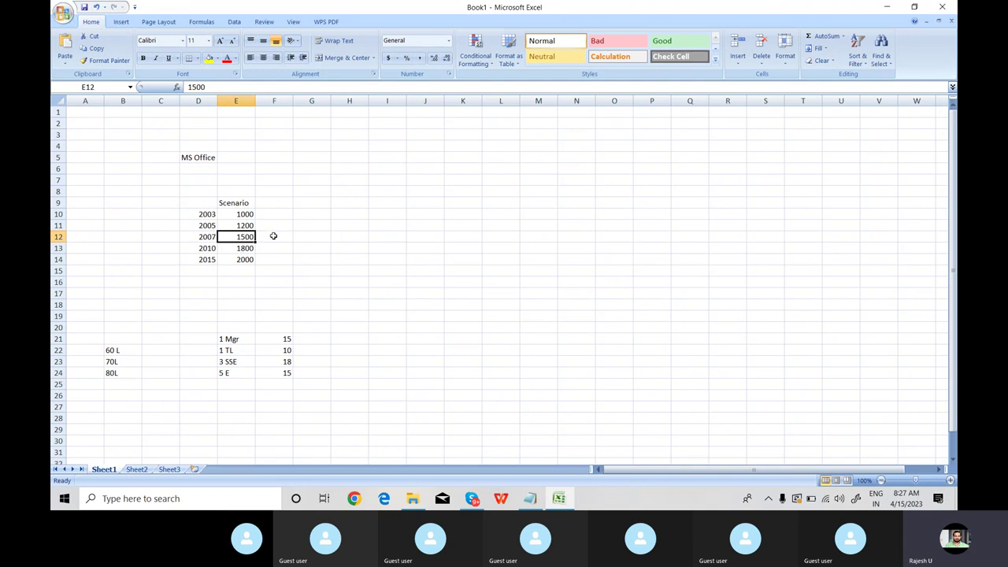
pyautogui.click(272, 235)
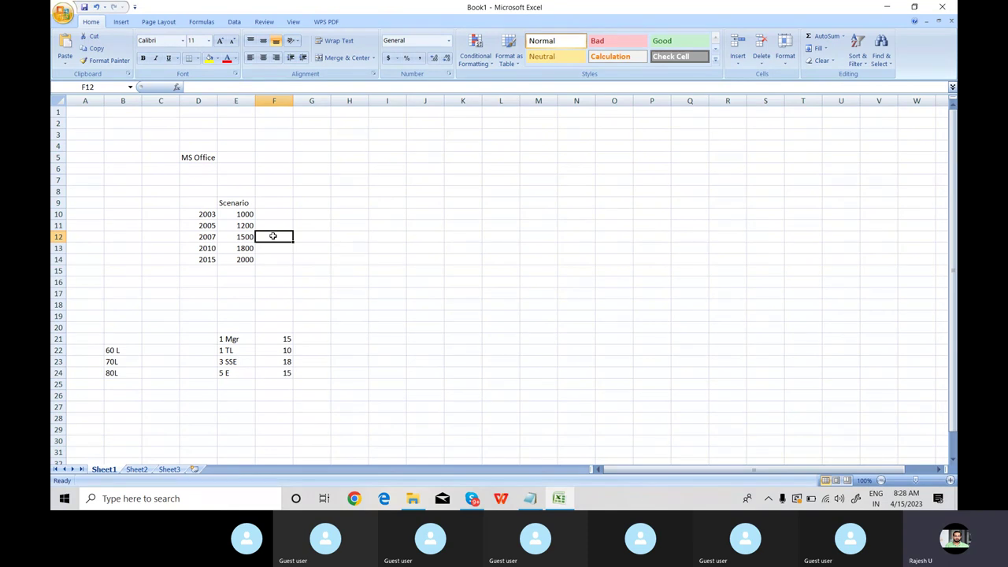
# Step: Continue the cost notes for the 2010 and 2015 versions with 1 cr in cell B25 and 1.2 in cell B26
pyautogui.click(245, 249)
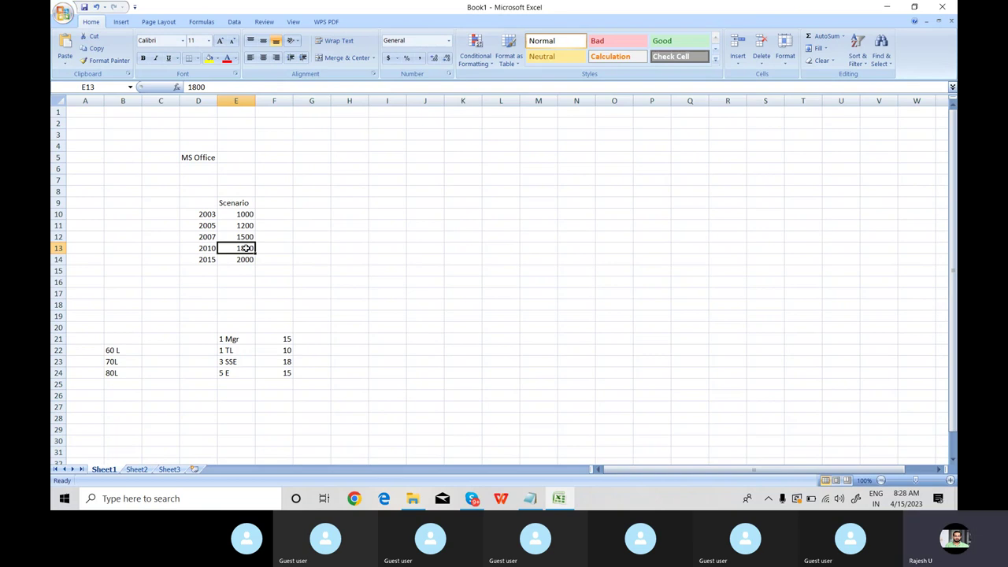
pyautogui.click(119, 397)
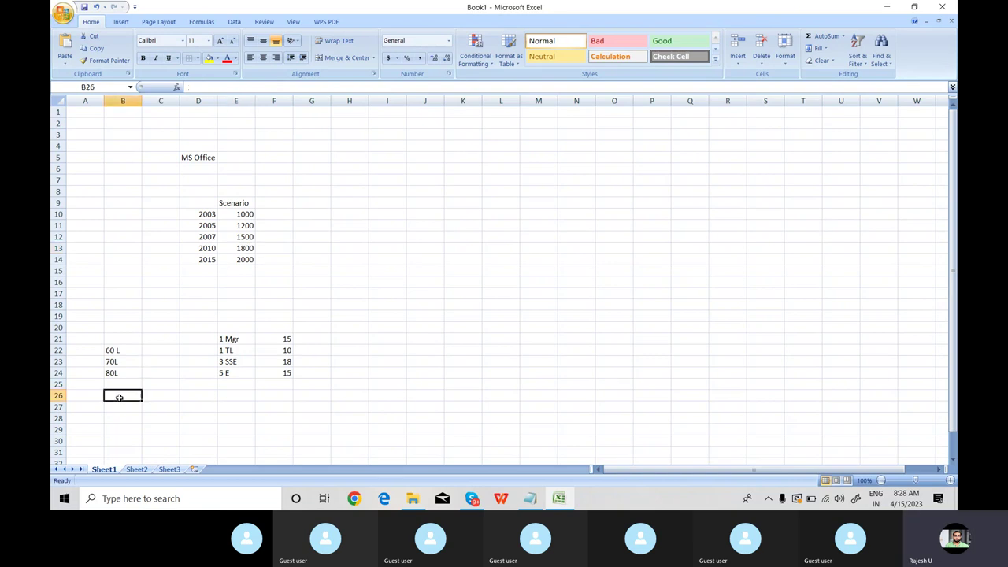
pyautogui.click(119, 385)
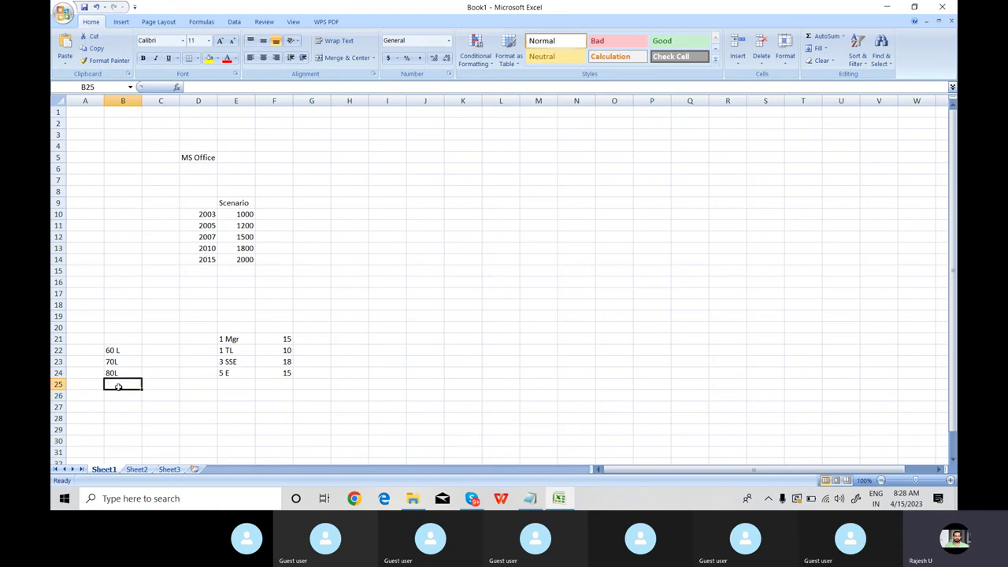
pyautogui.write('1')
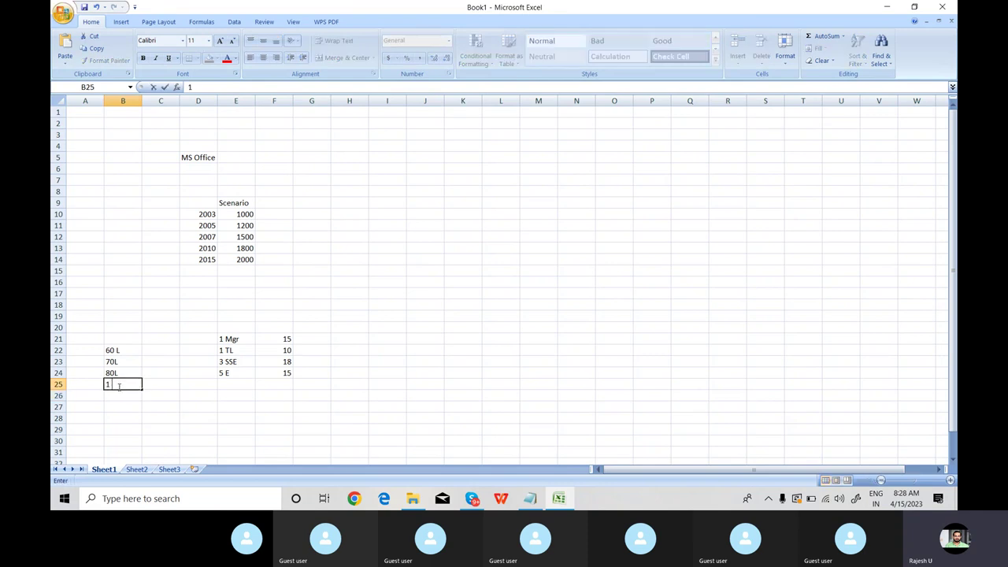
pyautogui.write(' cr')
pyautogui.press('Return')
pyautogui.write('1')
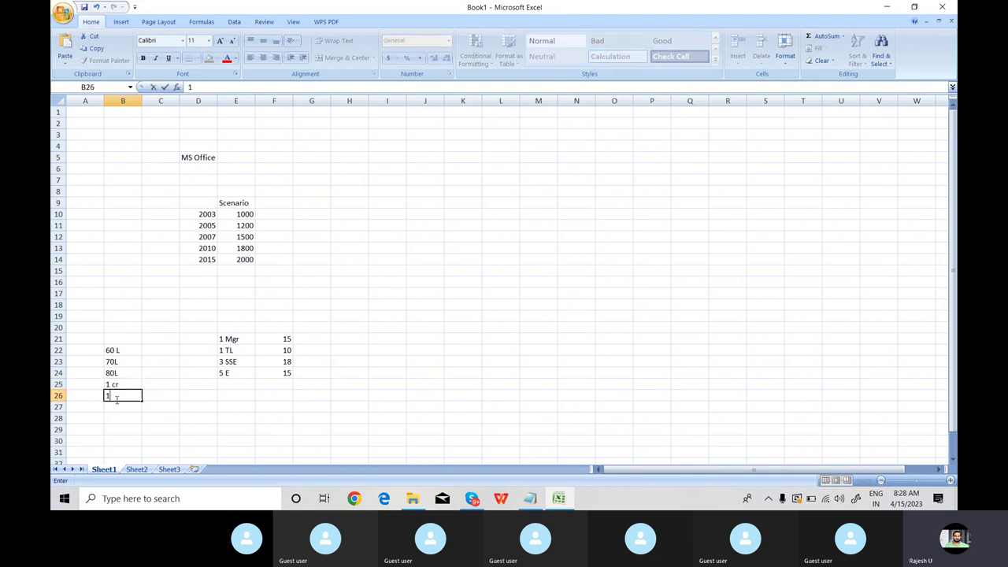
pyautogui.press('BackSpace')
pyautogui.press('BackSpace')
pyautogui.write('.2')
pyautogui.click(324, 214)
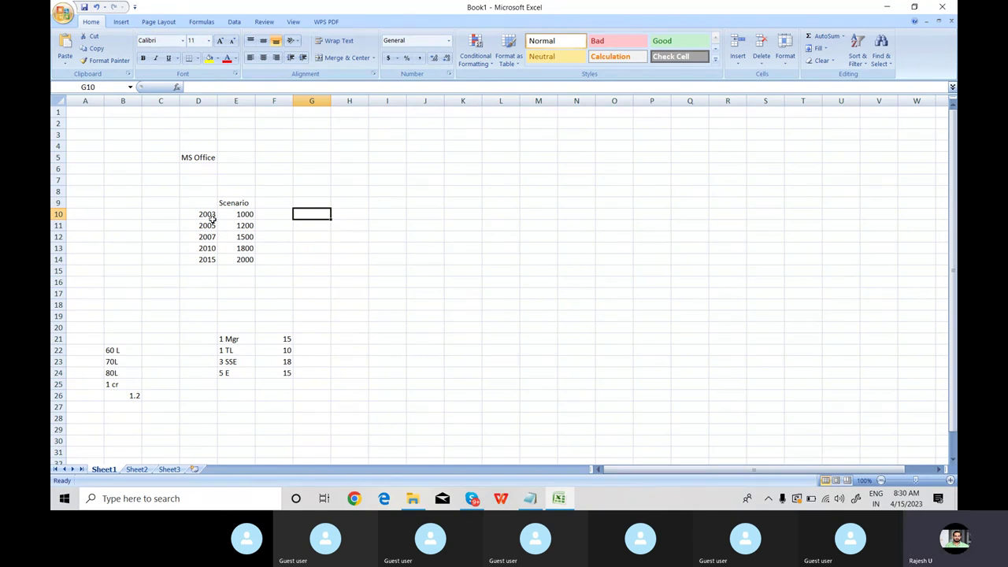
# Step: Examine the version and scenario table in D10:E14 against the team figures in E21:F24
pyautogui.moveTo(210, 217); pyautogui.dragTo(236, 259)
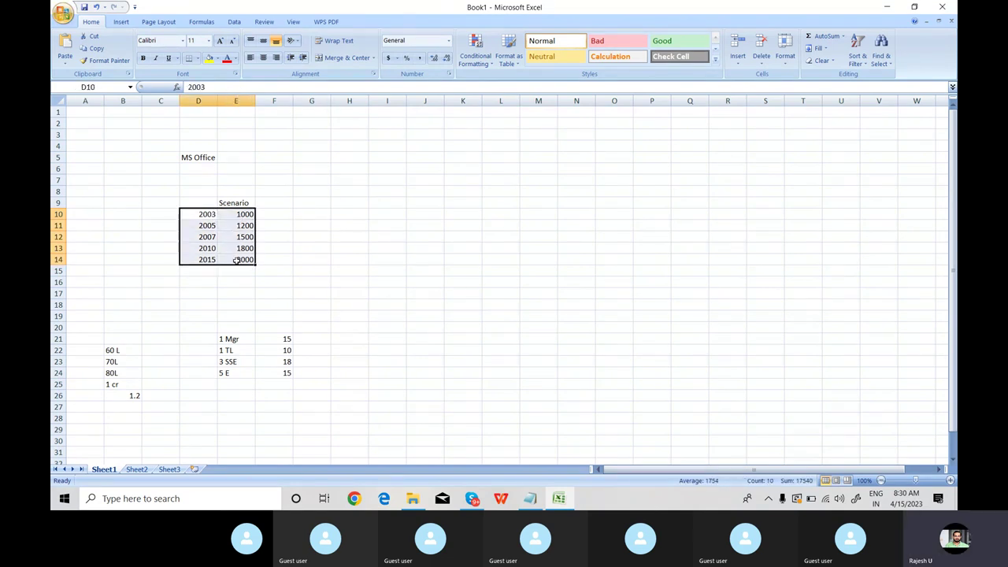
pyautogui.click(235, 339)
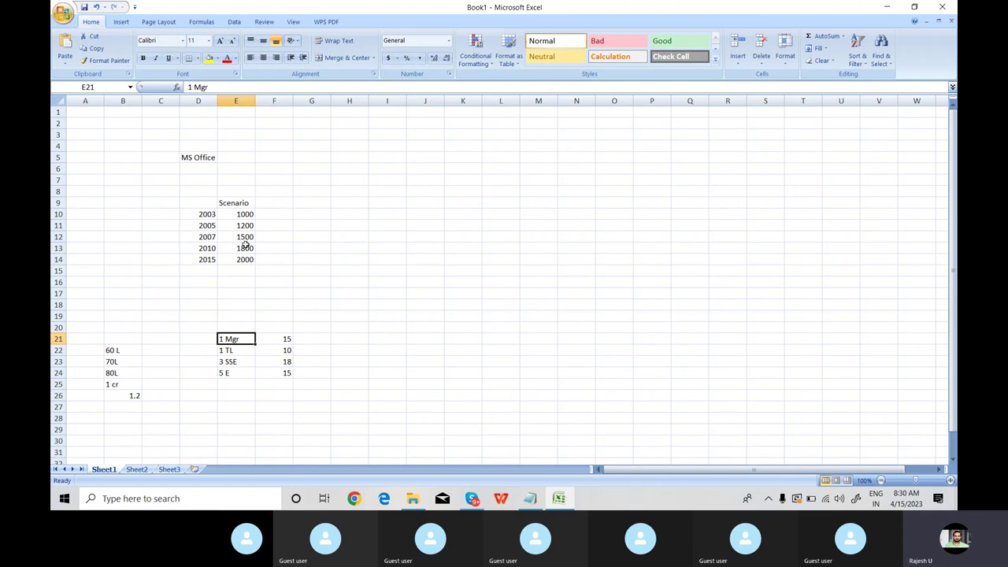
pyautogui.click(263, 294)
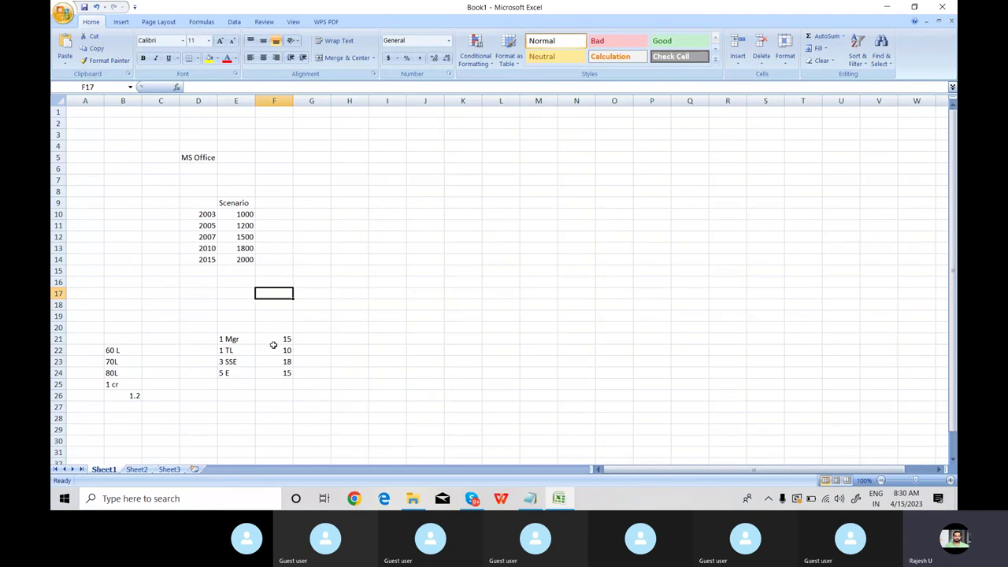
pyautogui.moveTo(272, 340); pyautogui.dragTo(271, 374)
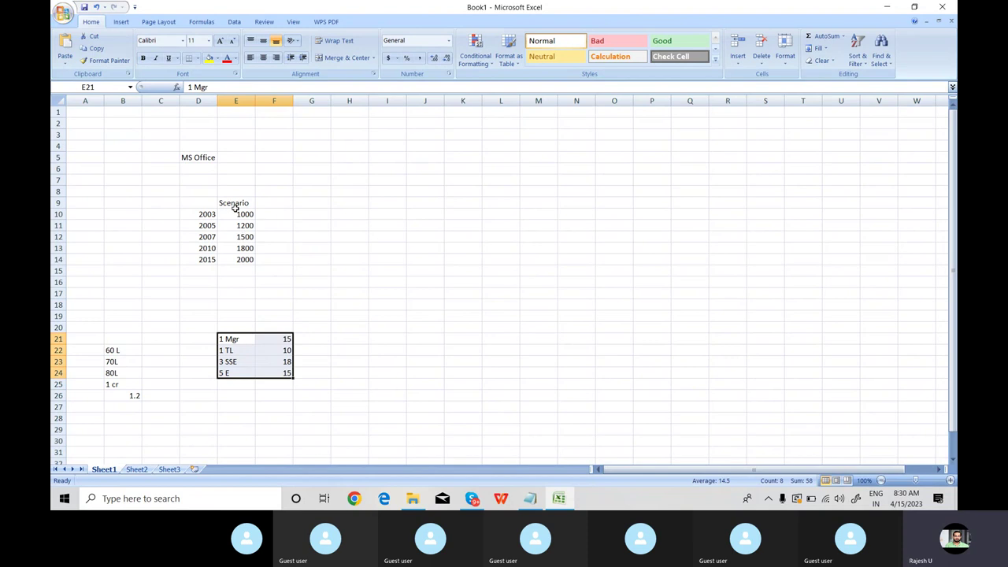
pyautogui.click(233, 204)
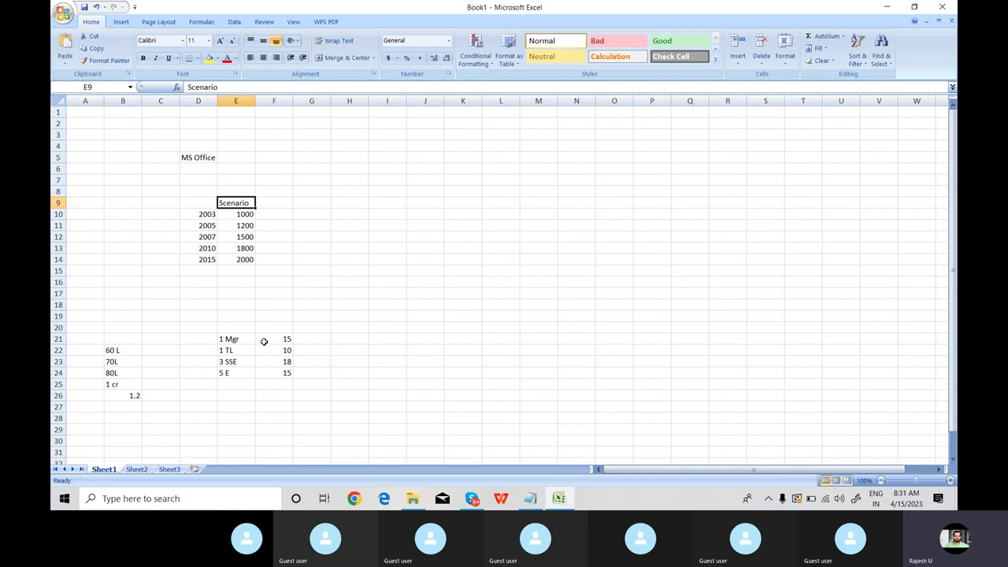
pyautogui.click(264, 371)
pyautogui.moveTo(232, 339); pyautogui.dragTo(269, 375)
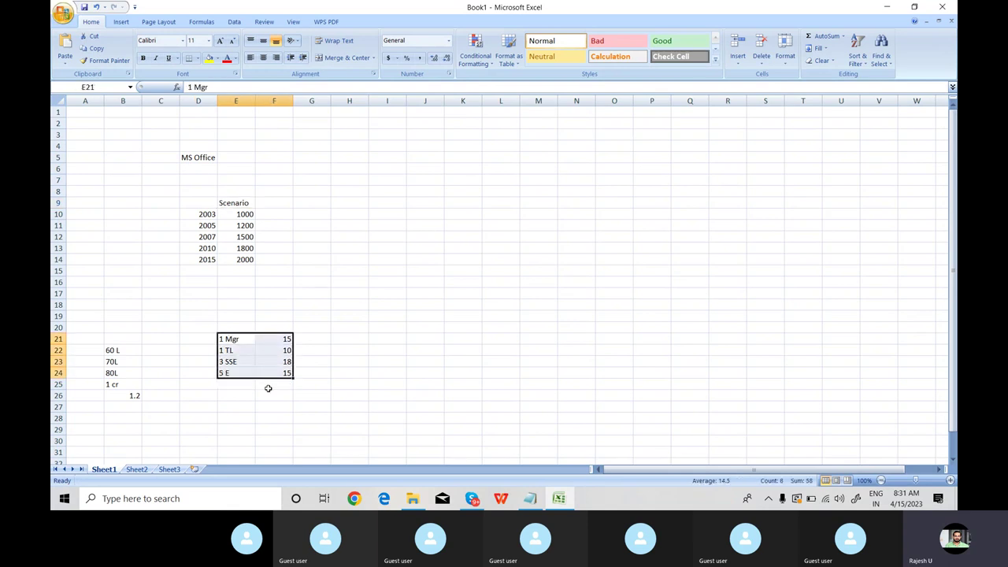
pyautogui.click(267, 388)
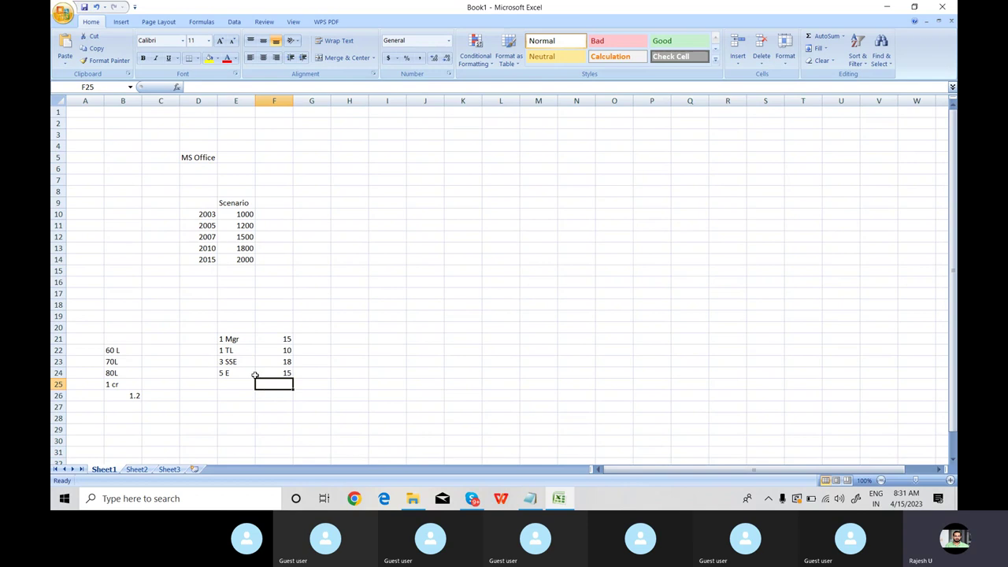
pyautogui.moveTo(232, 341); pyautogui.dragTo(267, 372)
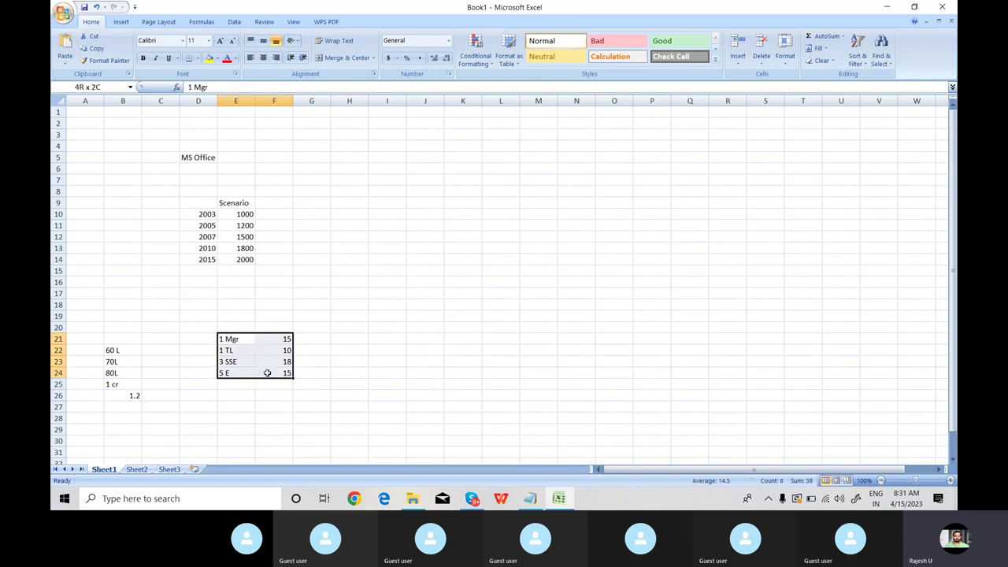
# Step: Add the heading Automate in cell F9, beside the Scenario heading
pyautogui.click(275, 215)
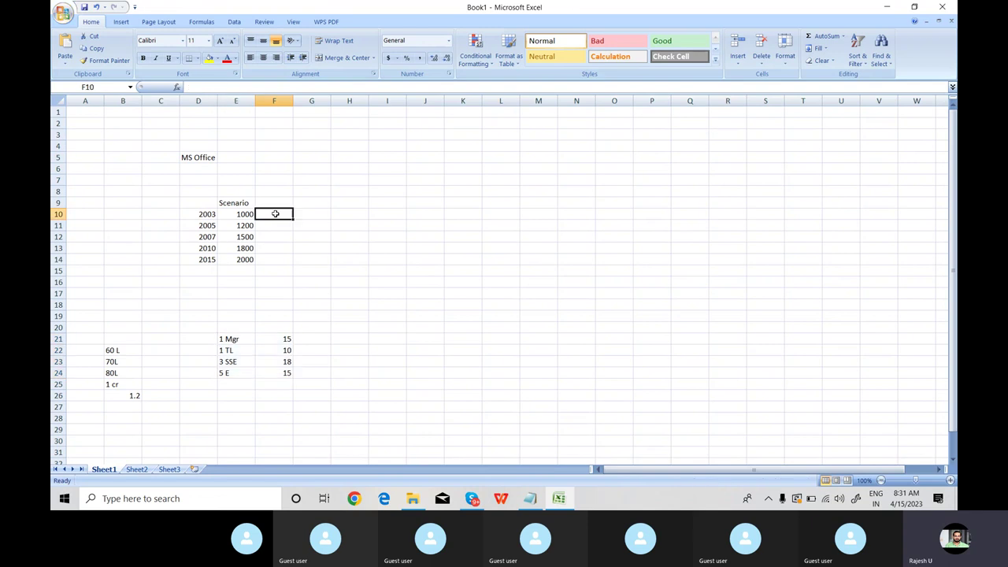
pyautogui.moveTo(204, 213); pyautogui.dragTo(230, 215)
pyautogui.click(267, 214)
pyautogui.click(275, 202)
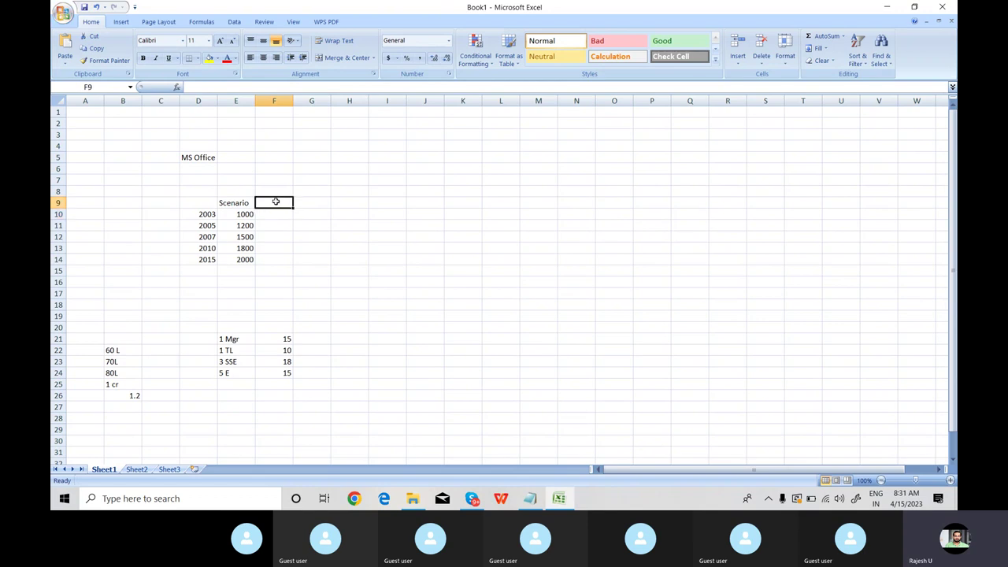
pyautogui.write('Automat')
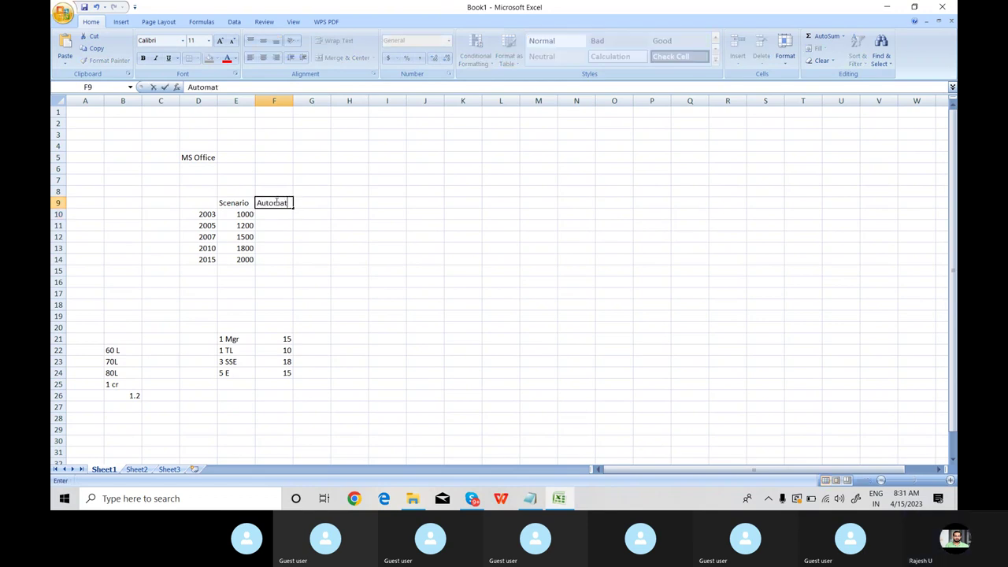
pyautogui.write('e')
pyautogui.click(250, 213)
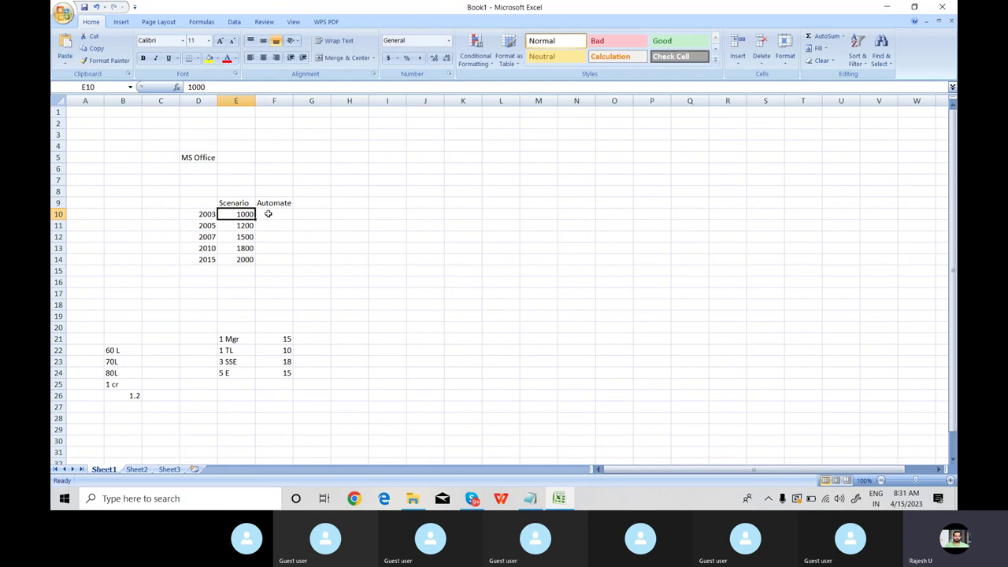
# Step: Enter 900 in cell F10 as the number of automated scenarios for the 2003 version
pyautogui.click(268, 213)
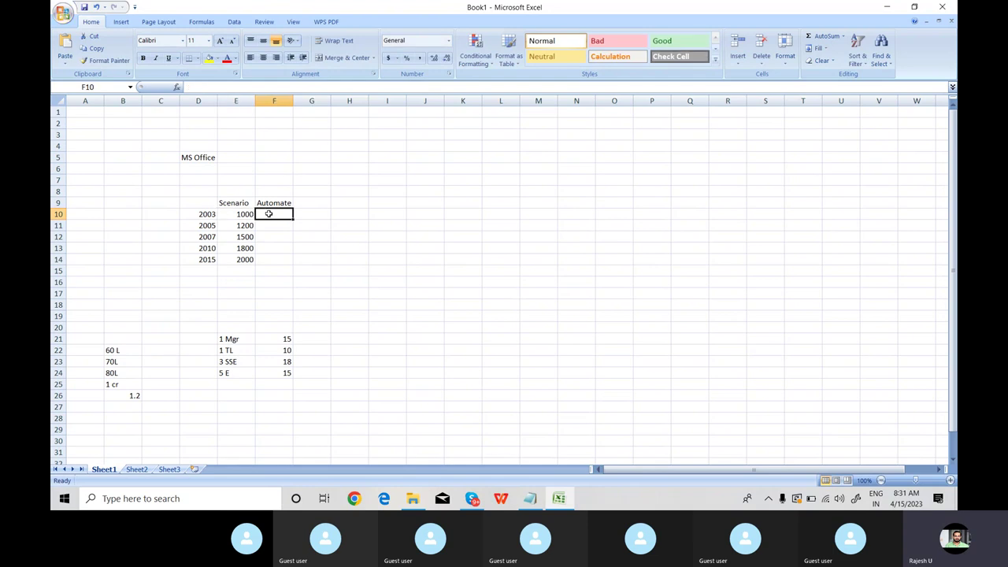
pyautogui.write('900')
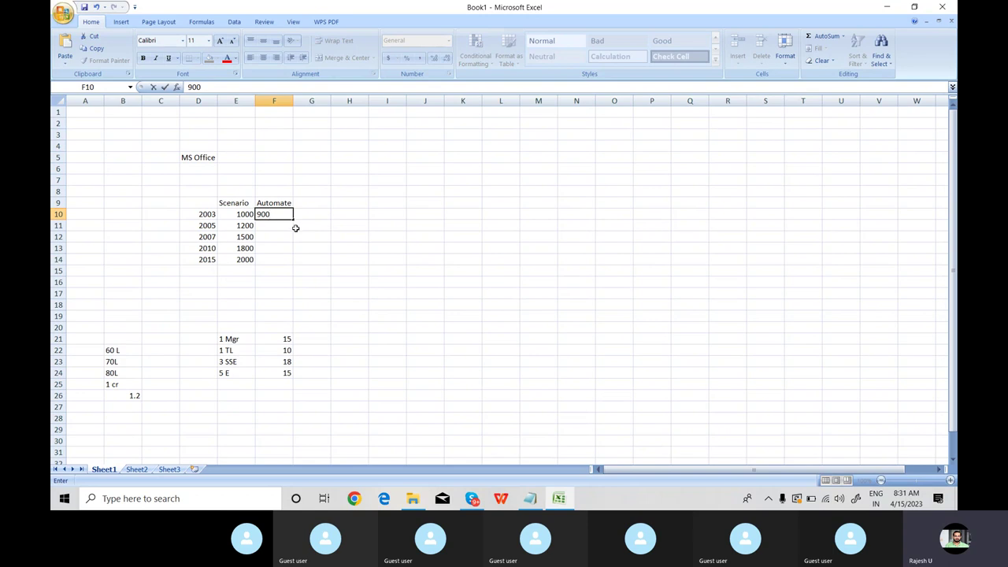
pyautogui.click(295, 226)
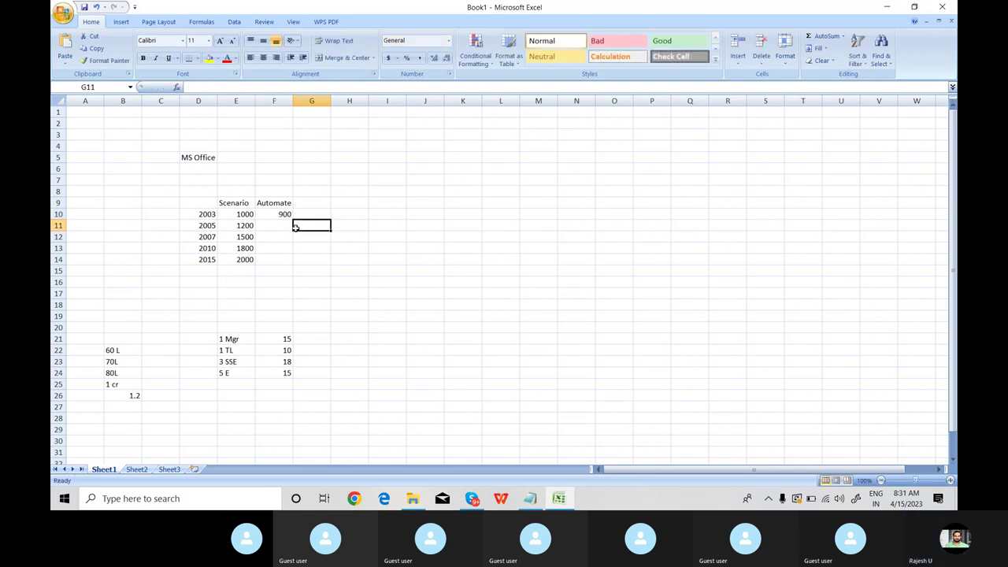
# Step: Examine the 2005 scenario count and the 2003 automated count against the team figures in E21:F24
pyautogui.click(237, 226)
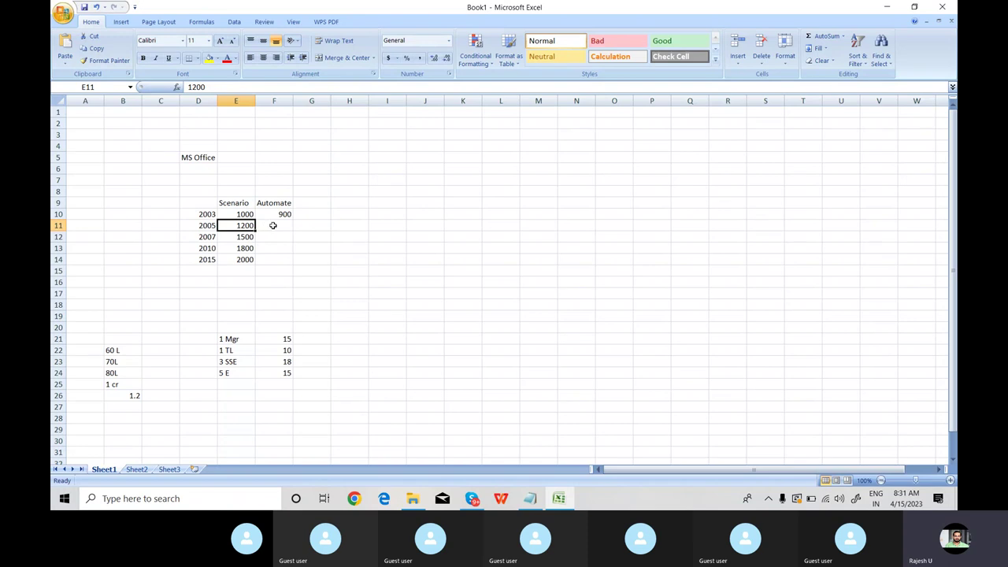
pyautogui.click(272, 226)
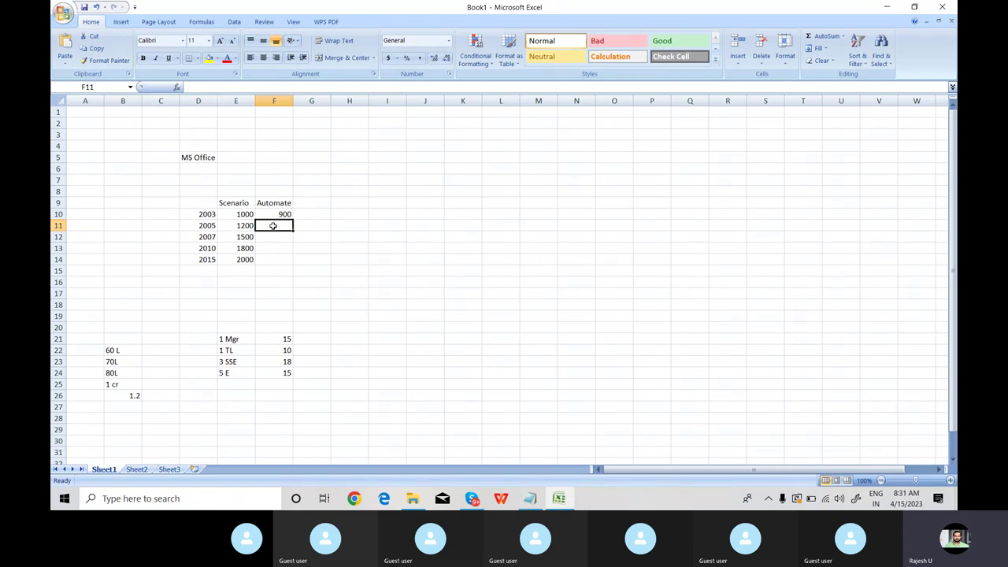
pyautogui.click(279, 214)
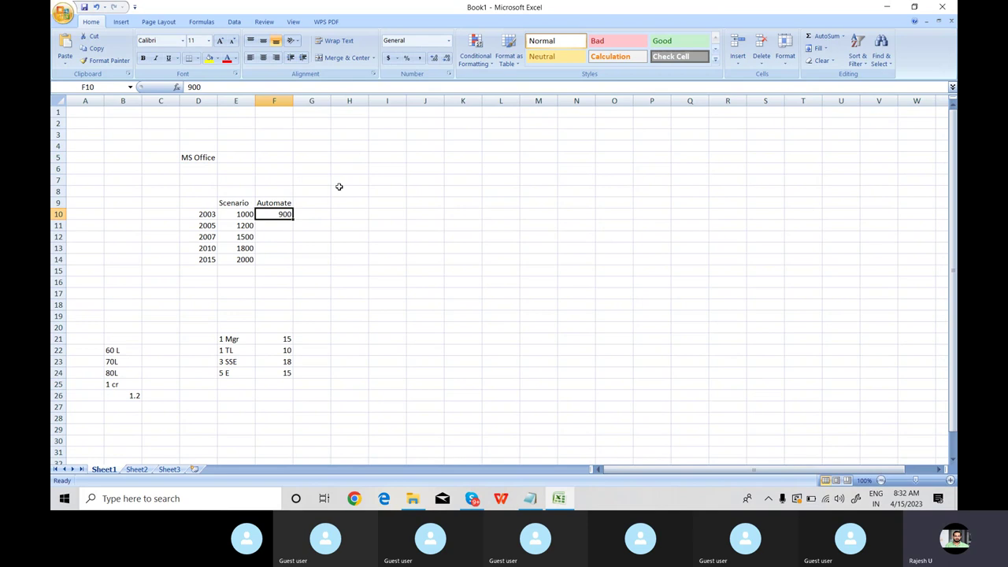
pyautogui.click(233, 339)
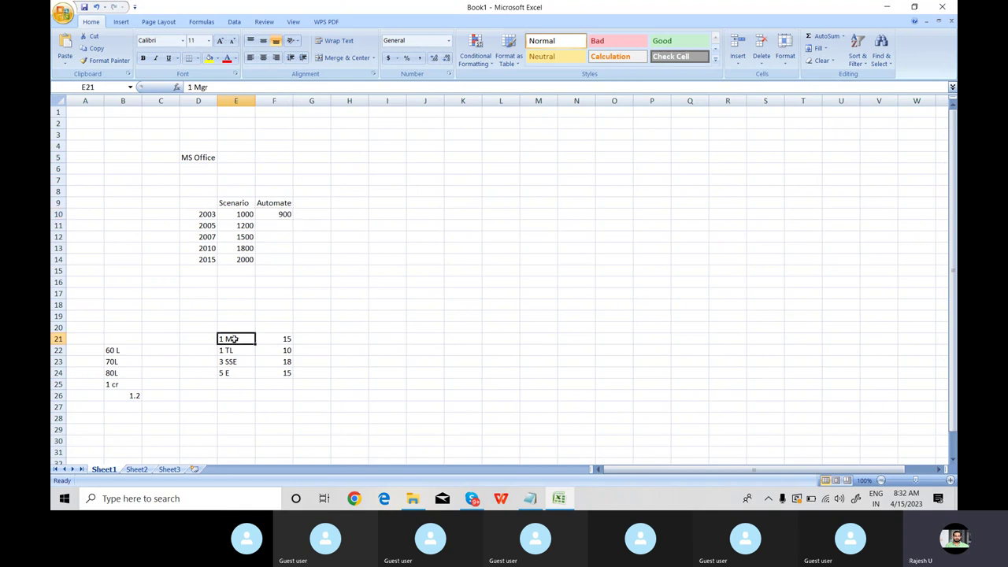
pyautogui.moveTo(233, 338); pyautogui.dragTo(278, 373)
pyautogui.click(247, 226)
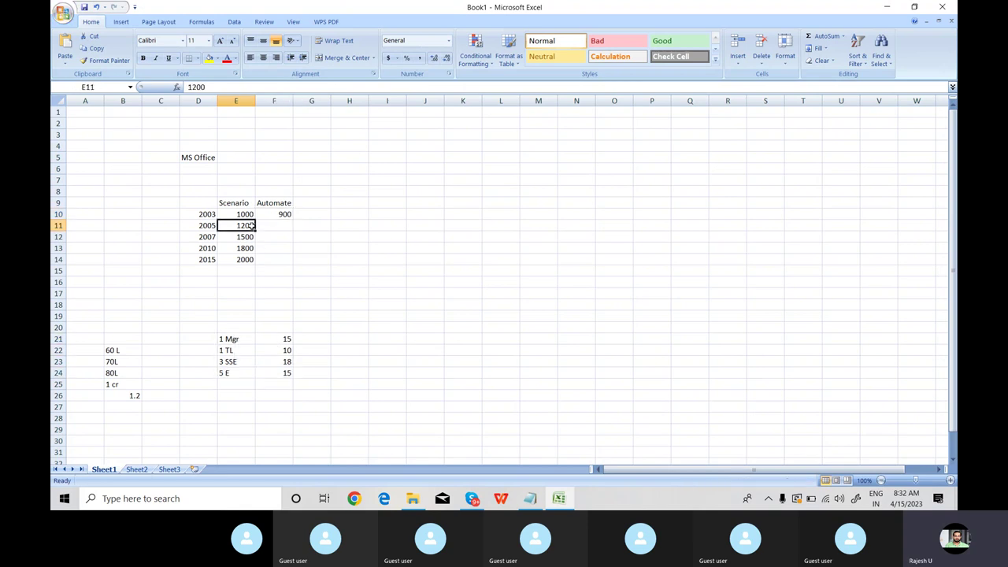
pyautogui.click(243, 339)
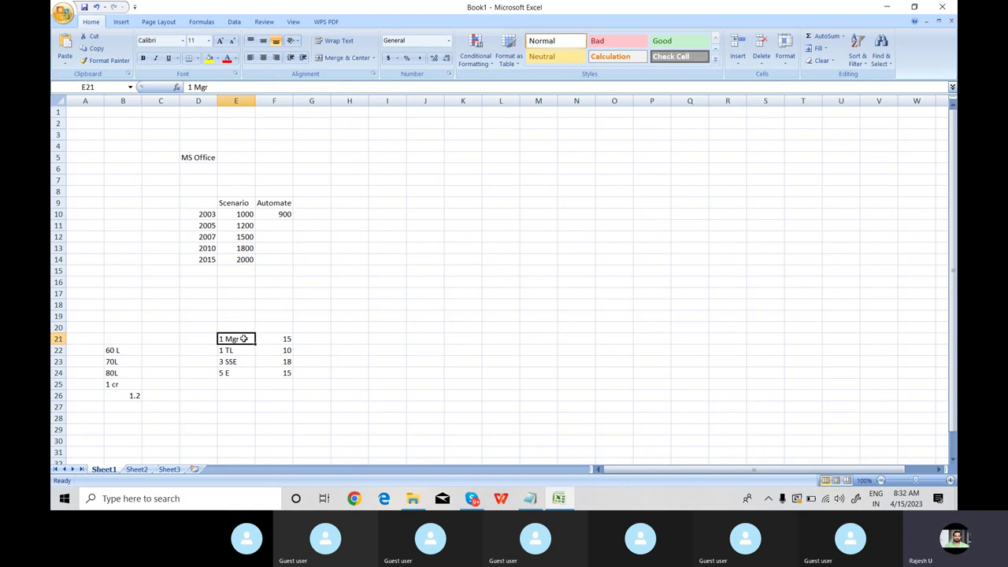
pyautogui.moveTo(244, 339); pyautogui.dragTo(267, 362)
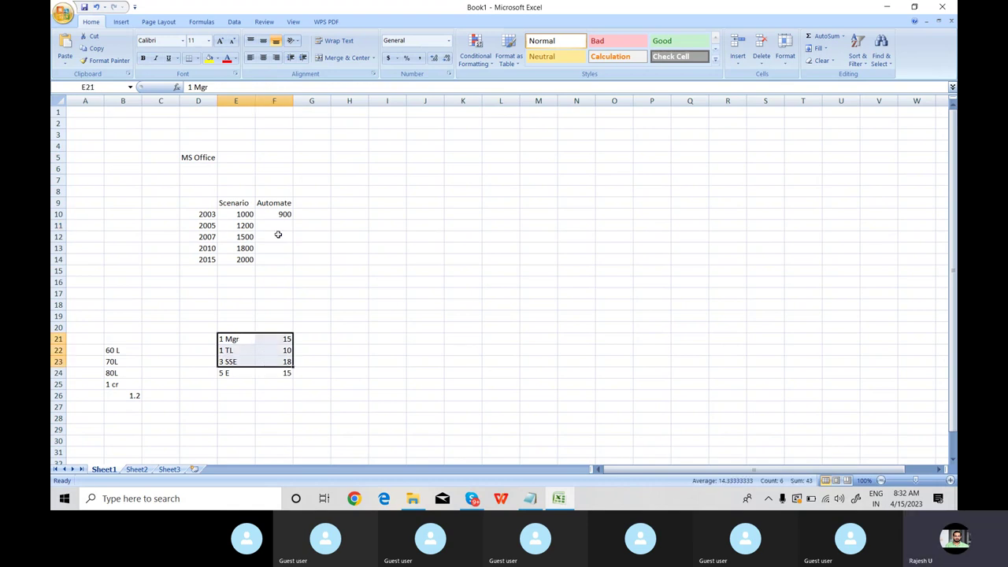
# Step: Enter 1100 in cell F11 as the number of automated scenarios for the 2005 version
pyautogui.click(273, 223)
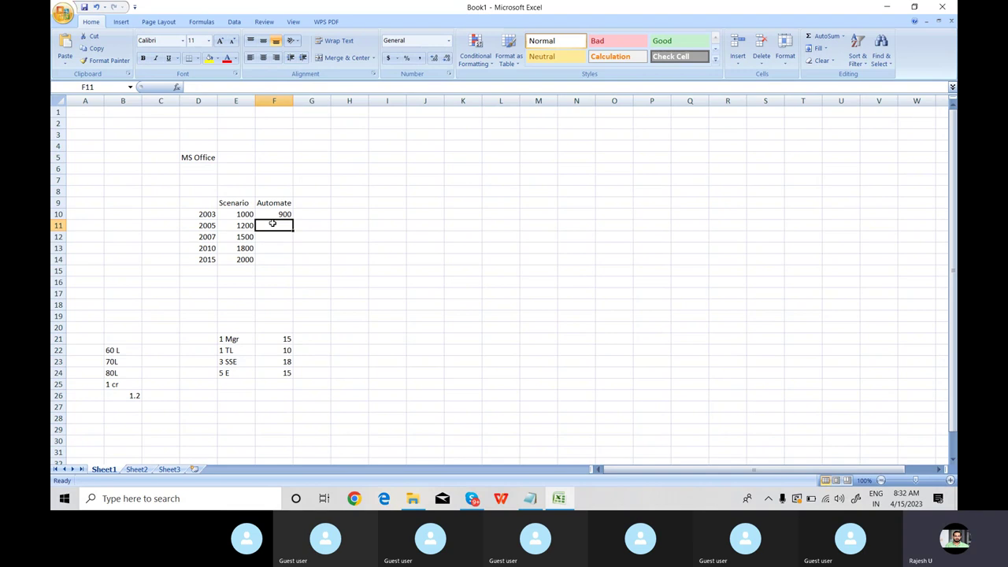
pyautogui.write('1100')
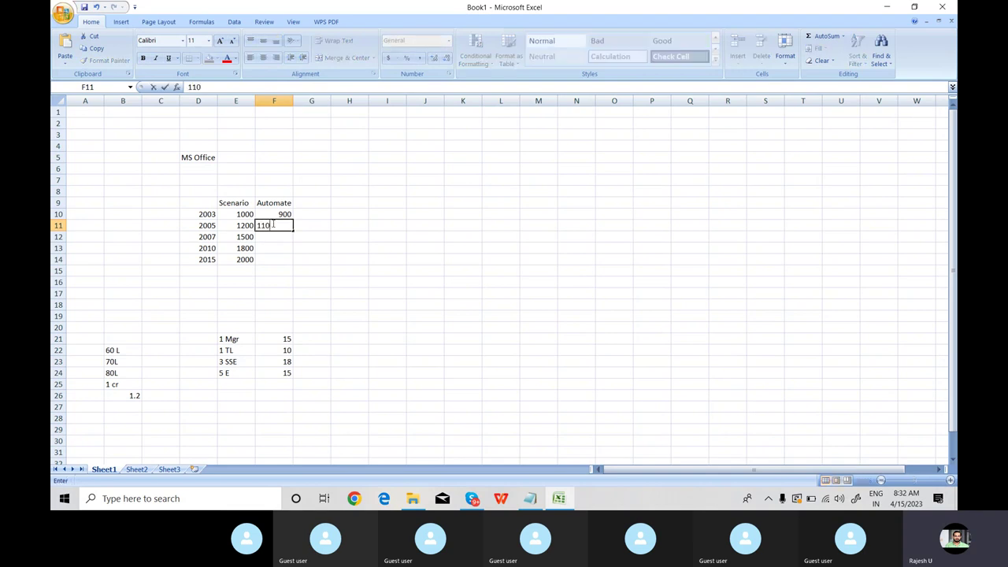
pyautogui.click(285, 247)
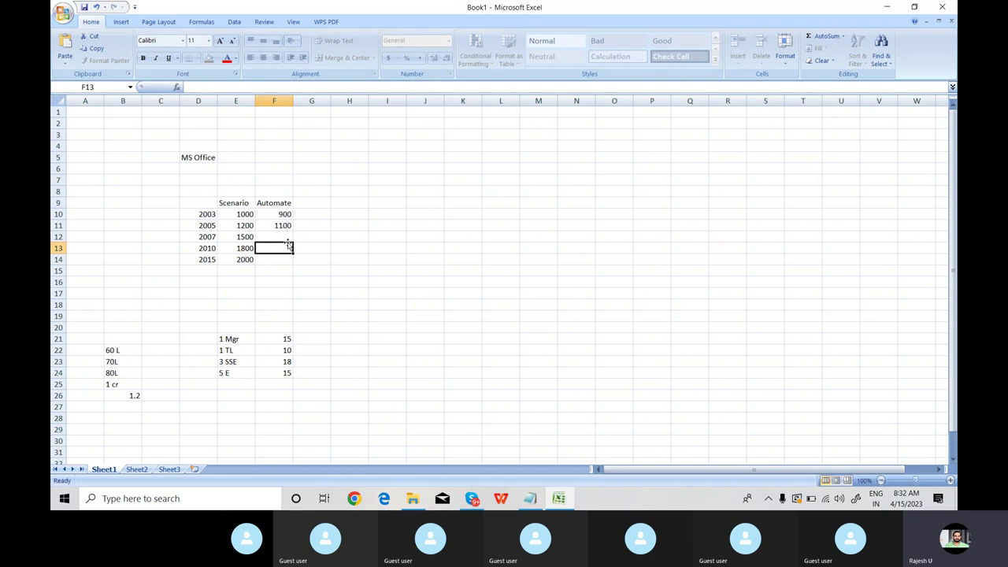
# Step: Enter 1300 in cell F12 as the number of automated scenarios for the 2007 version
pyautogui.click(244, 237)
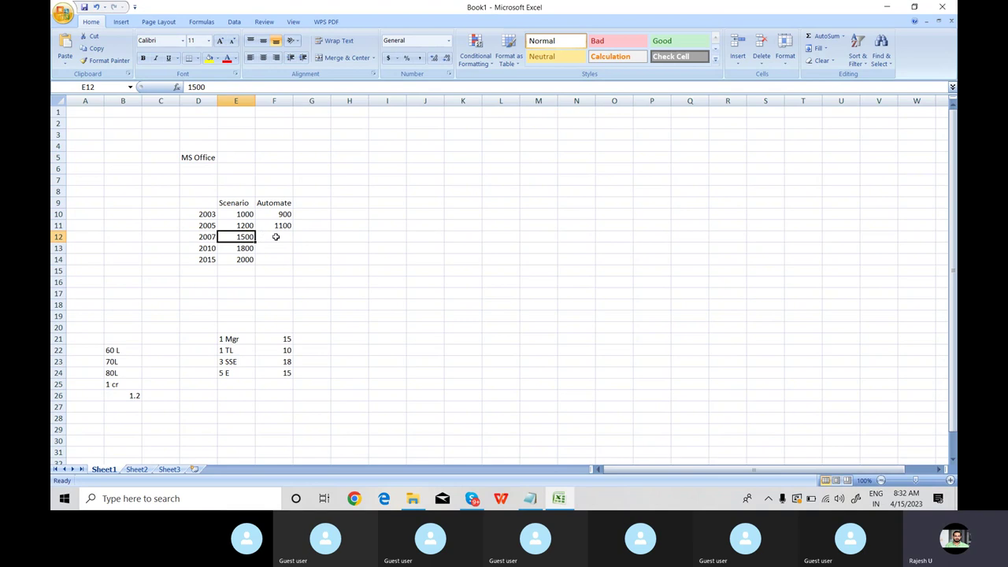
pyautogui.click(276, 237)
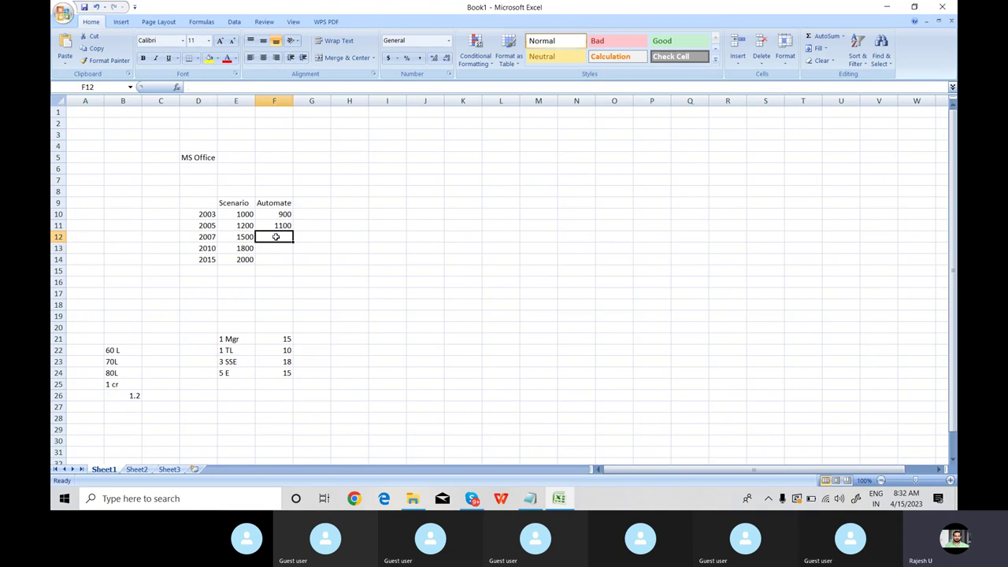
pyautogui.write('14')
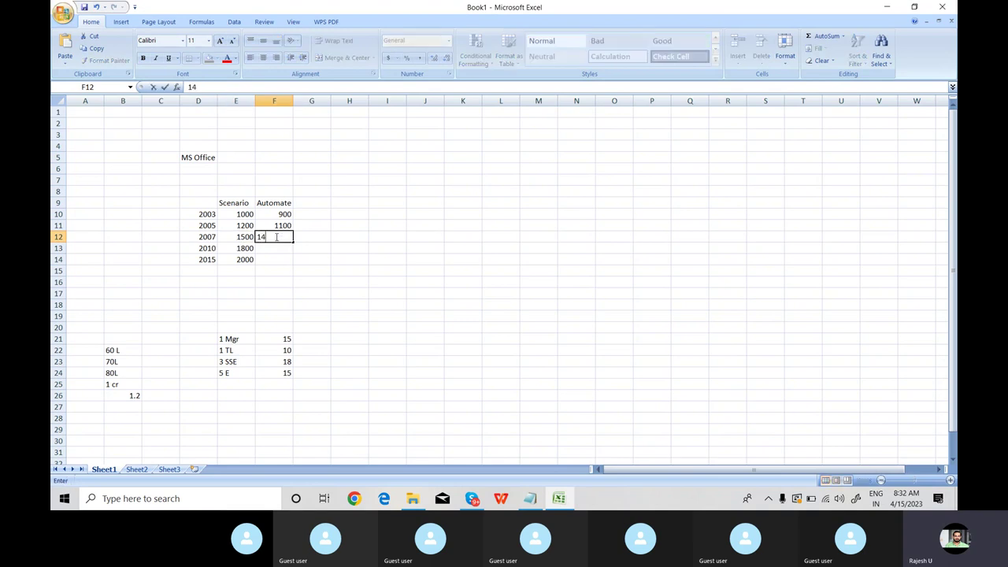
pyautogui.press('BackSpace')
pyautogui.write('300')
pyautogui.click(304, 249)
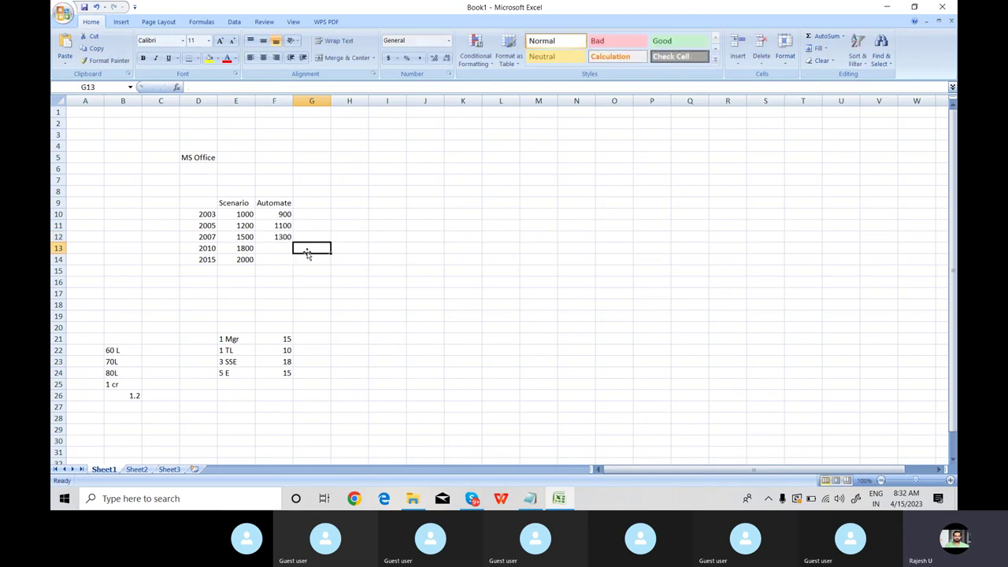
# Step: Examine the automated counts in F10:F12 against the team figures in E21:F24 and the cost notes in B22:B24
pyautogui.click(284, 237)
pyautogui.moveTo(283, 237); pyautogui.dragTo(282, 214)
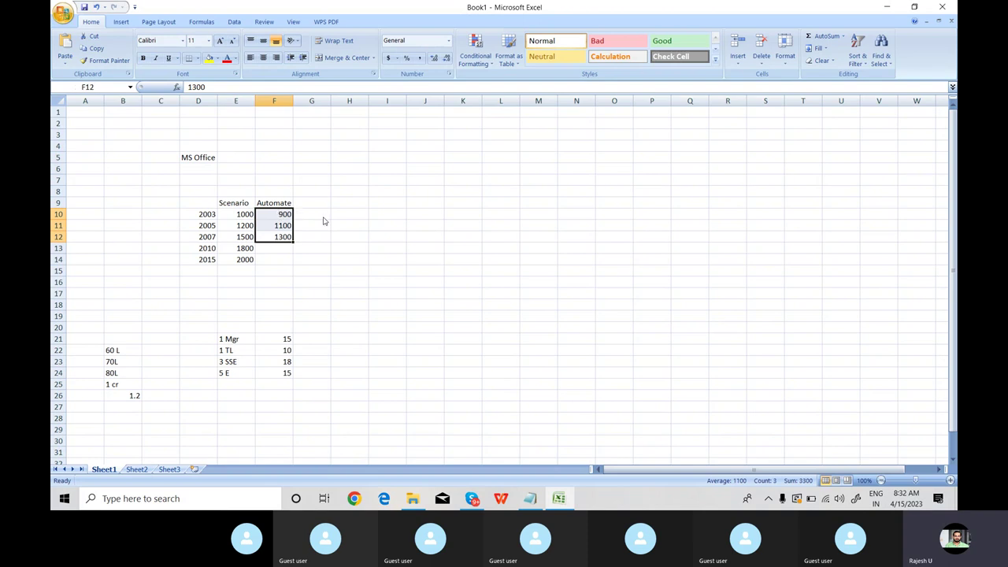
pyautogui.click(302, 236)
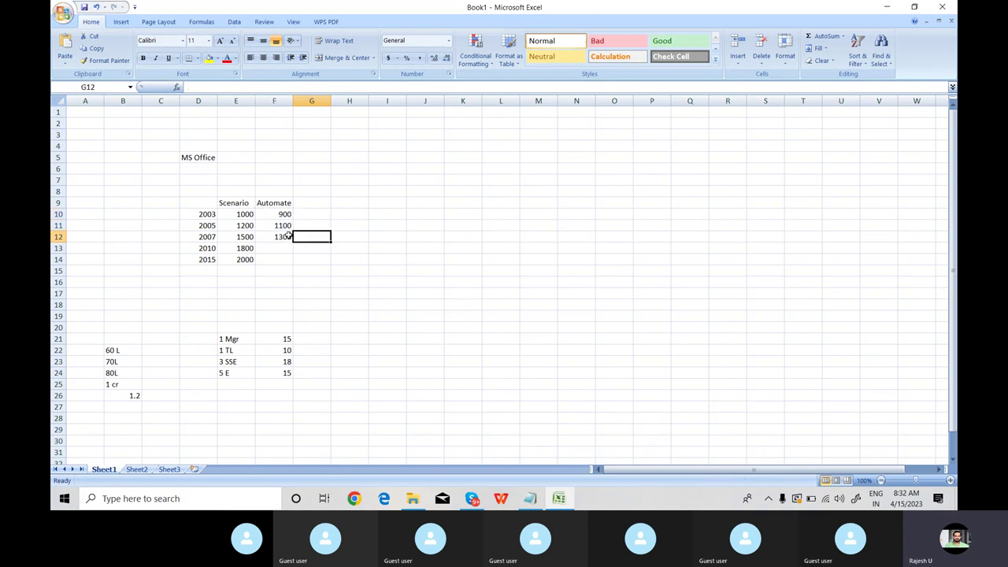
pyautogui.click(283, 236)
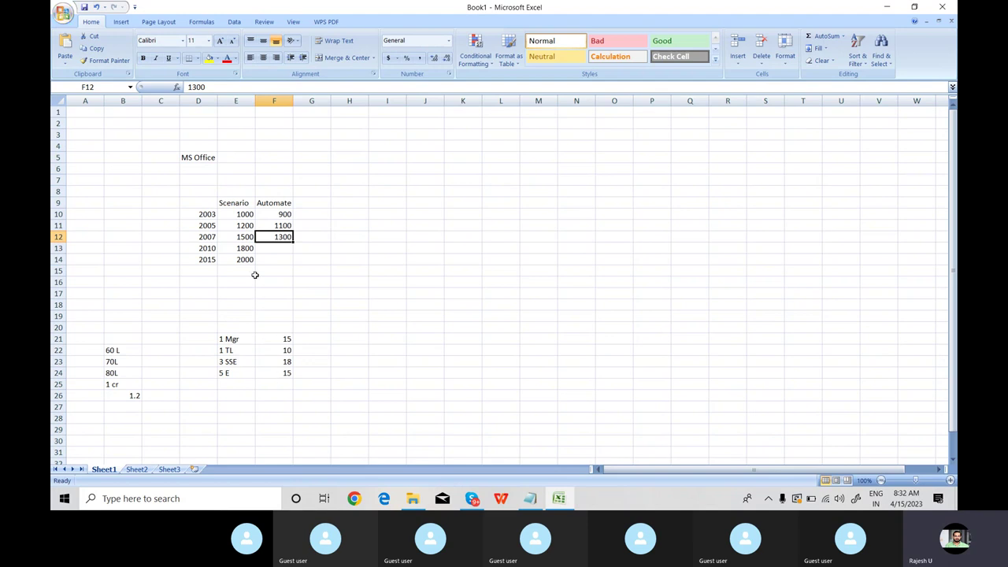
pyautogui.click(224, 340)
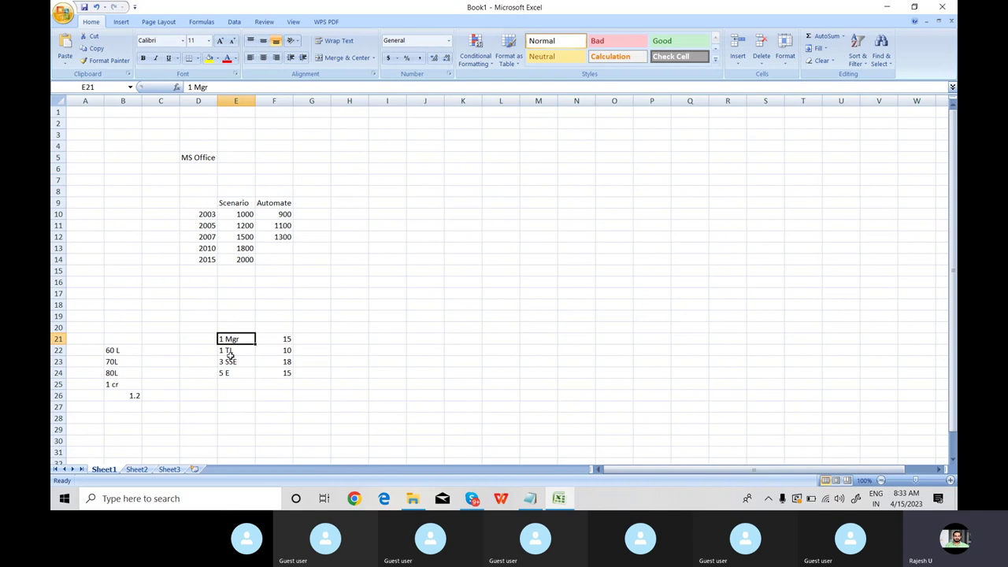
pyautogui.moveTo(226, 351); pyautogui.dragTo(275, 372)
pyautogui.click(275, 372)
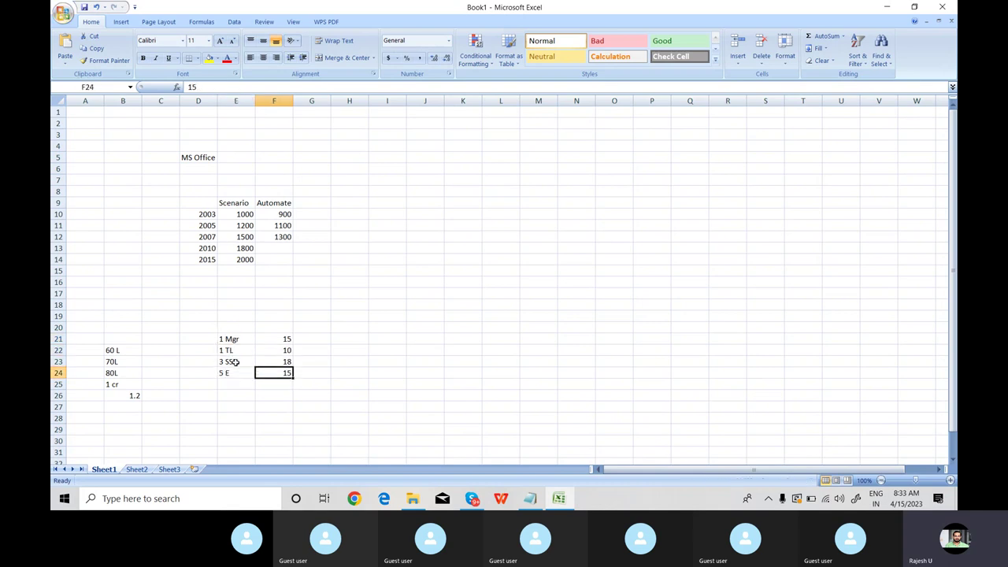
pyautogui.click(228, 361)
pyautogui.click(224, 349)
pyautogui.click(225, 361)
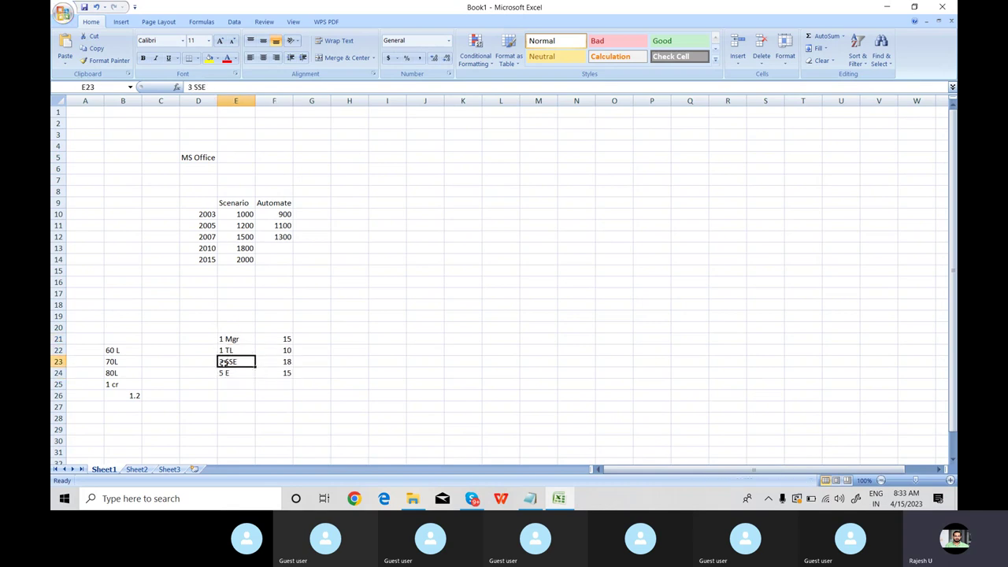
pyautogui.moveTo(235, 339); pyautogui.dragTo(268, 372)
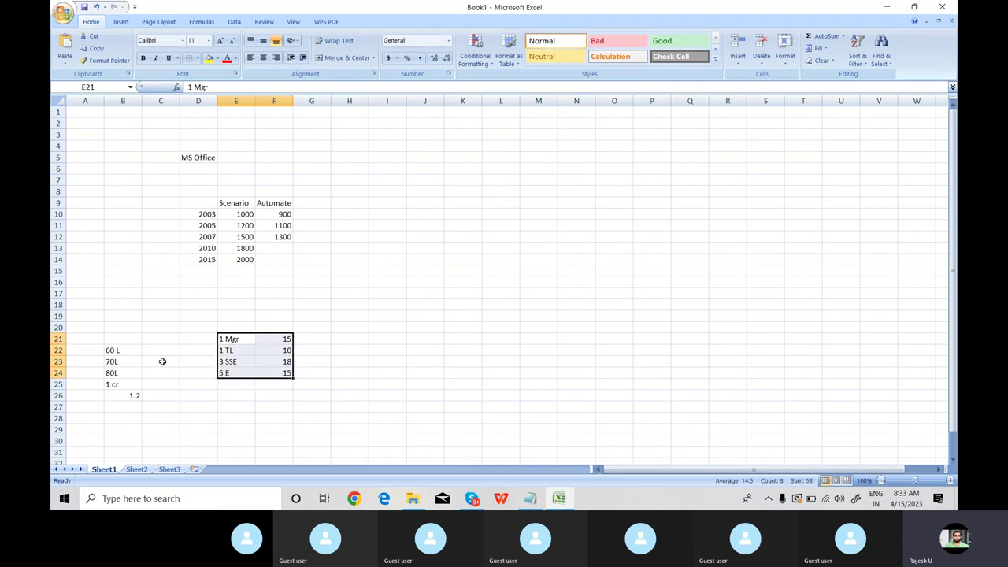
pyautogui.click(133, 351)
pyautogui.click(130, 362)
pyautogui.click(131, 370)
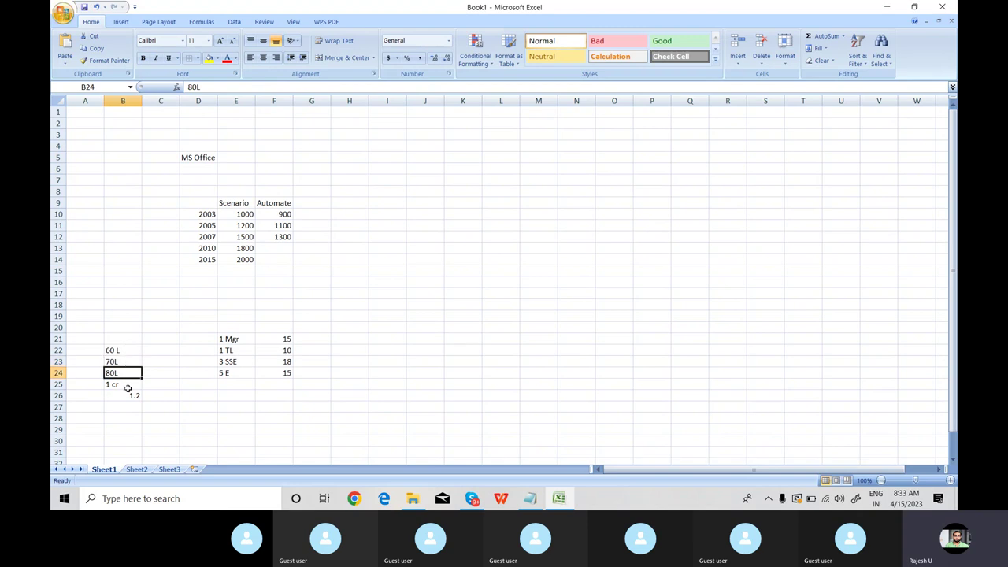
# Step: Examine the Automate column down to the 2007 version and compare it with the 2003 scenario count in E10
pyautogui.click(267, 246)
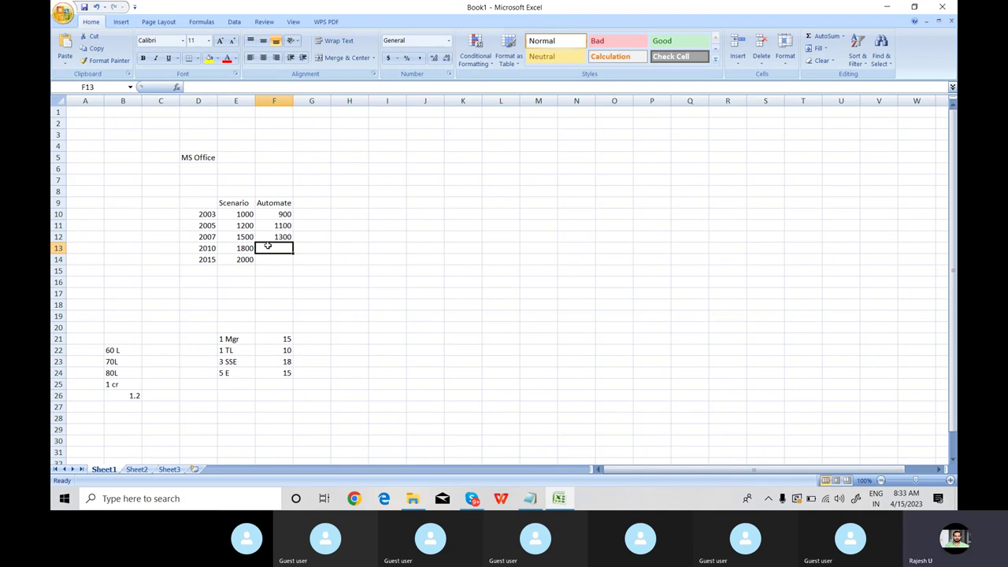
pyautogui.click(270, 270)
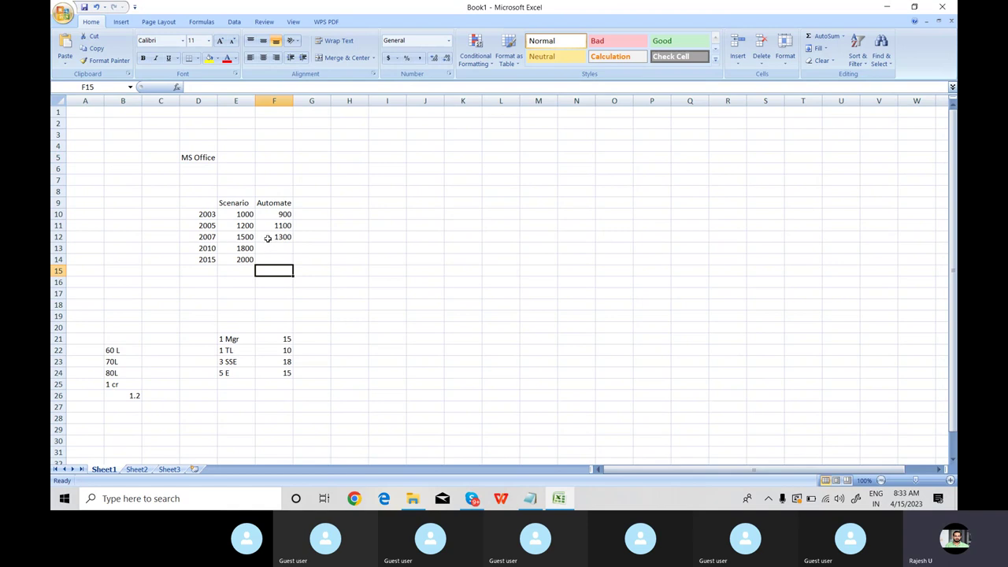
pyautogui.click(268, 238)
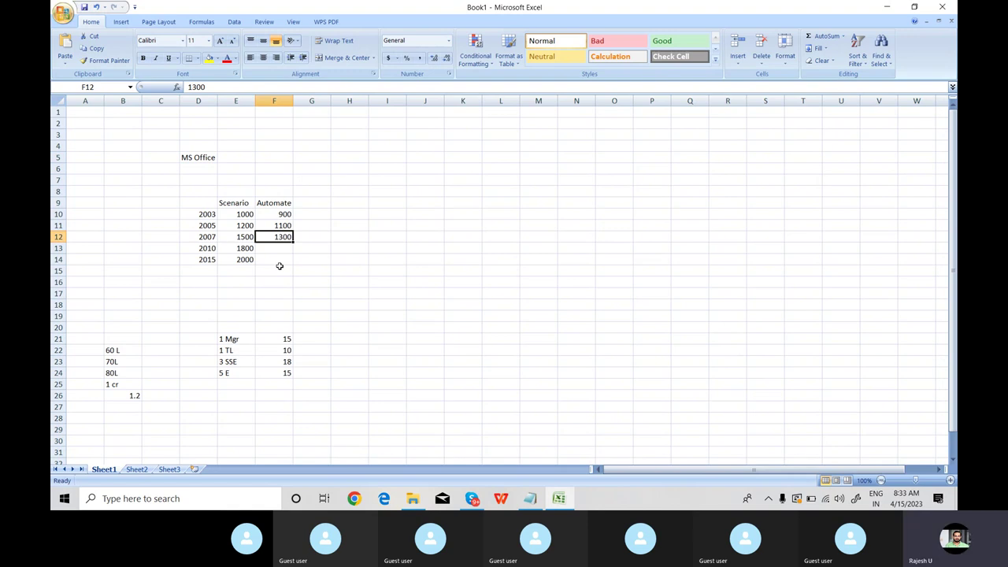
pyautogui.click(243, 213)
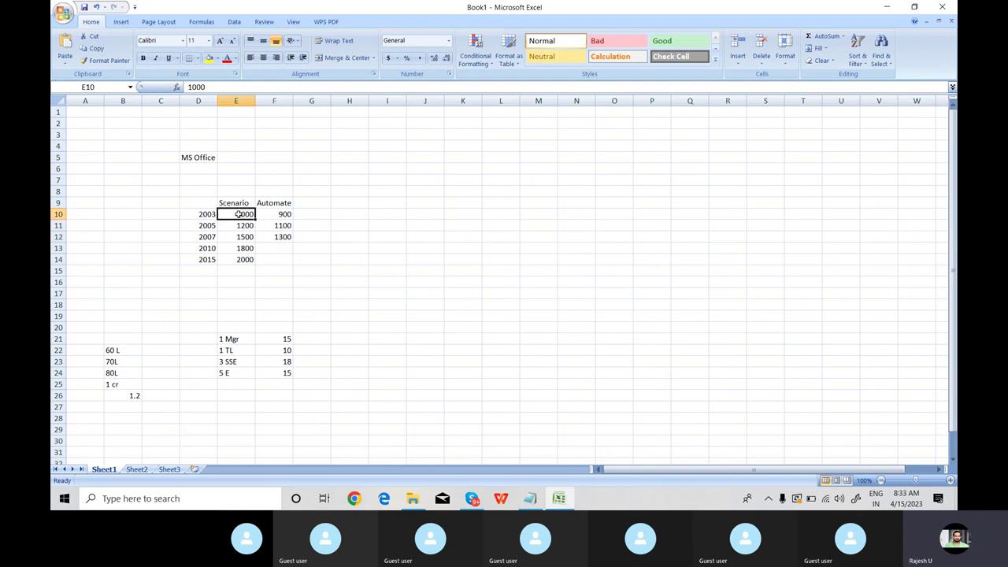
pyautogui.click(304, 214)
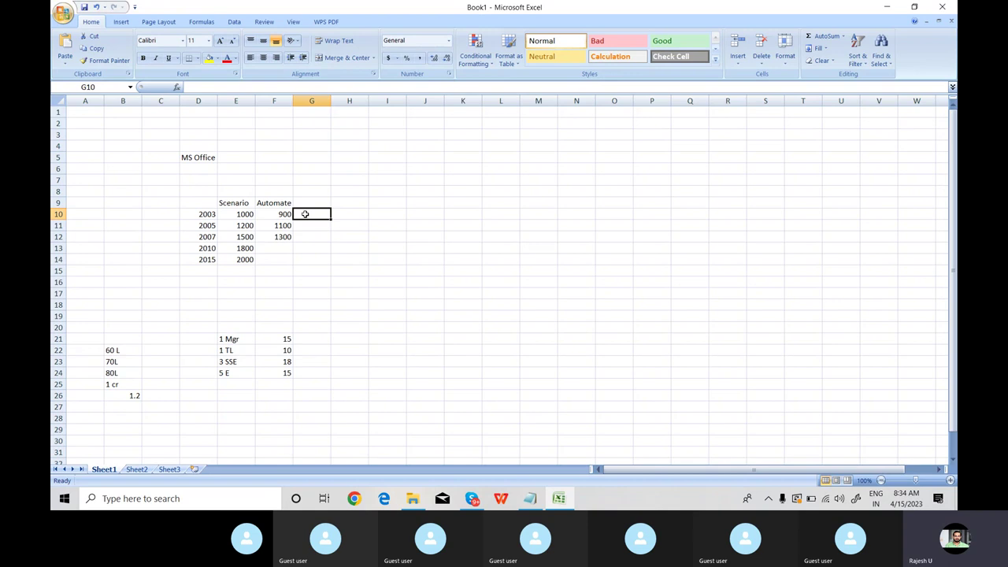
pyautogui.click(237, 215)
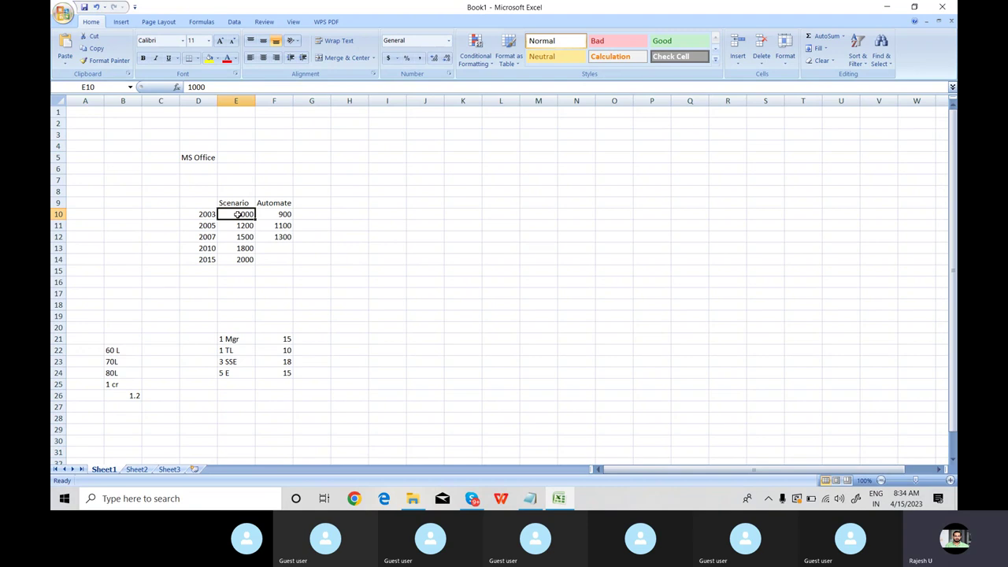
# Step: Compare the 2003 scenario count in E10 with the testing team roles listed in E21:E24
pyautogui.click(317, 228)
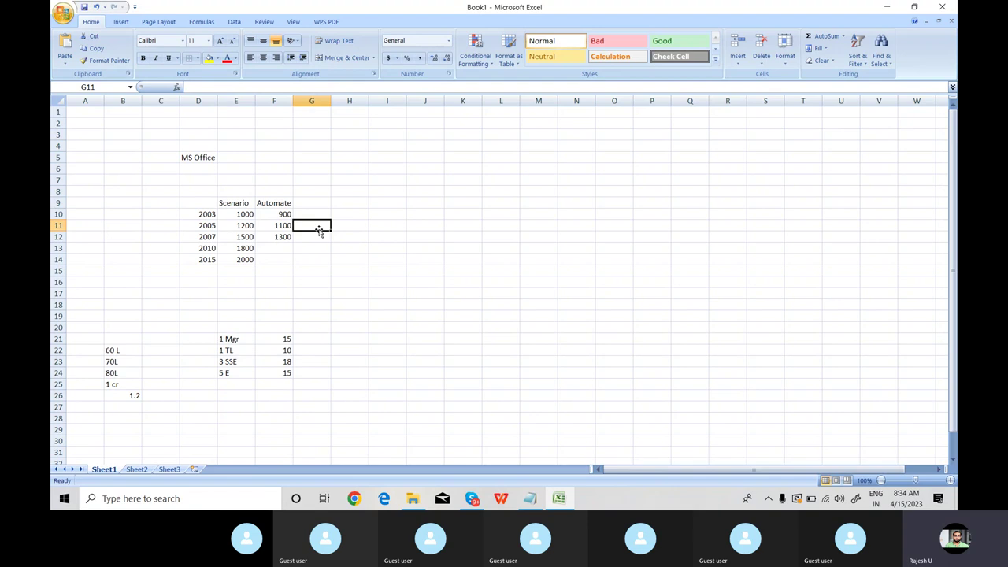
pyautogui.click(235, 215)
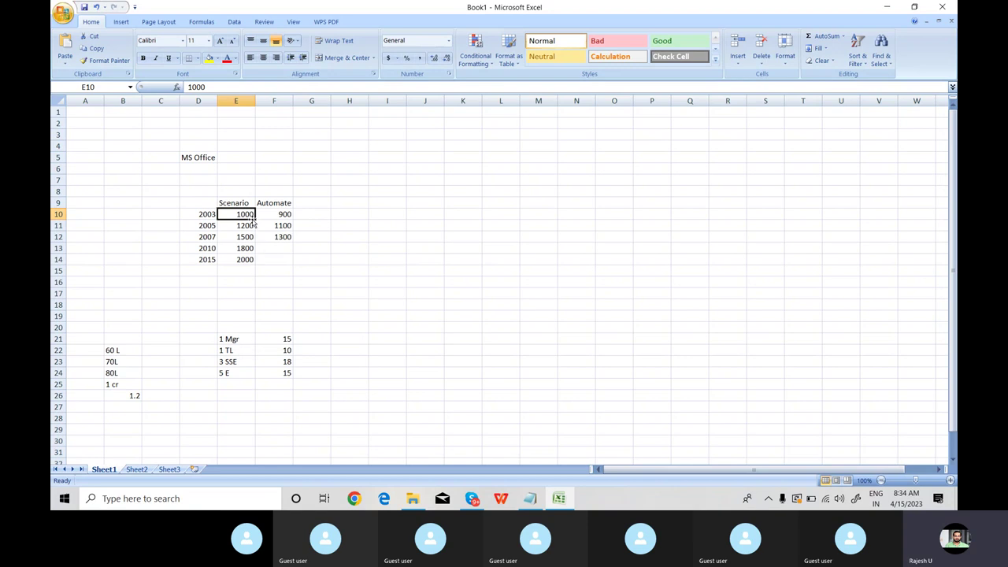
pyautogui.click(239, 364)
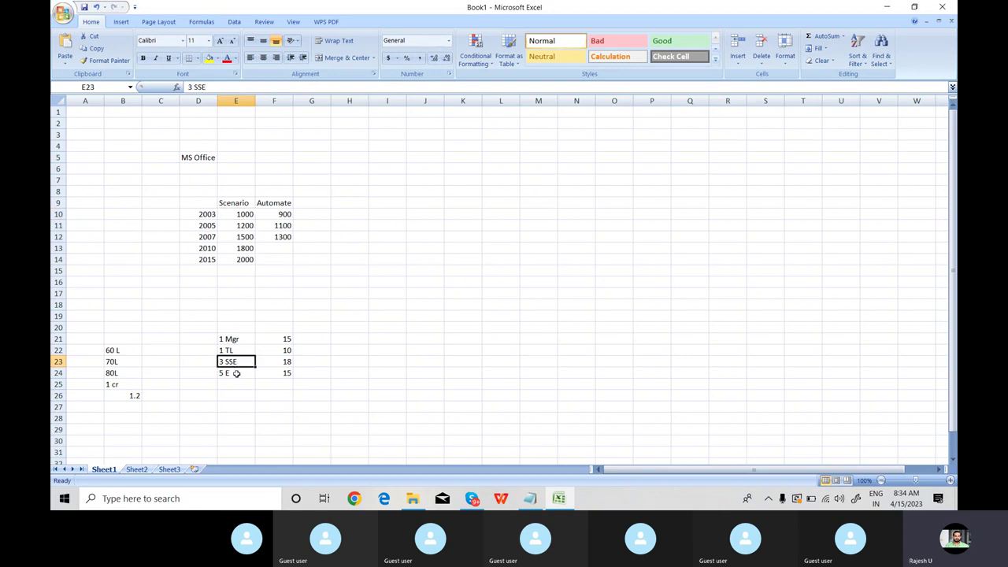
pyautogui.click(236, 375)
pyautogui.click(235, 339)
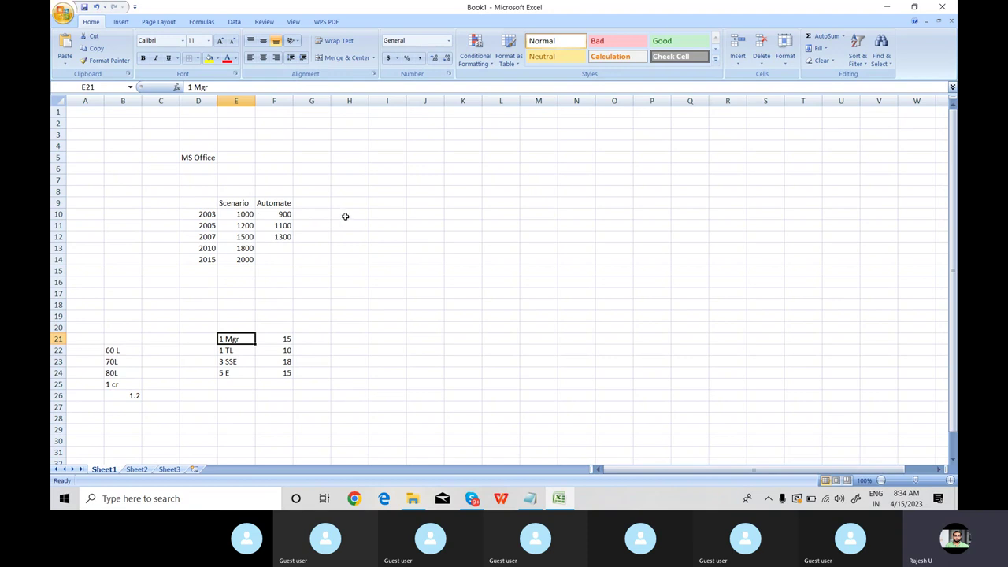
# Step: Examine the 2003 automated scenario count in F10 under the Automate heading
pyautogui.click(279, 215)
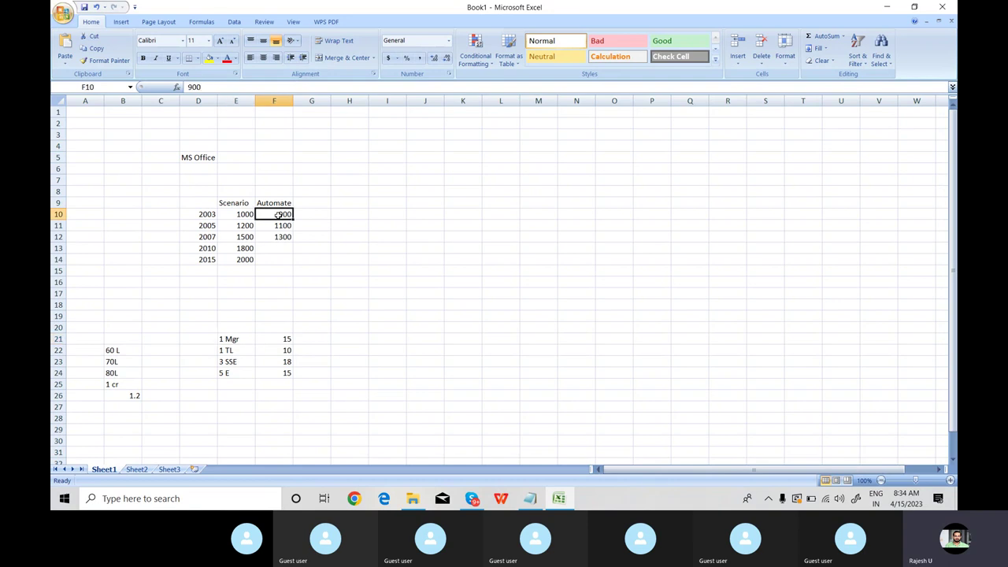
pyautogui.click(323, 192)
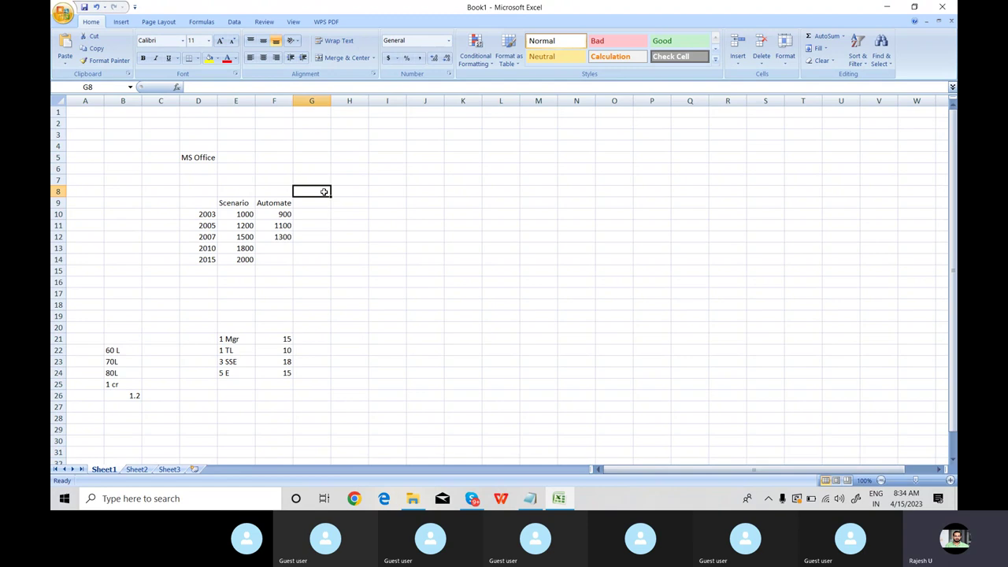
pyautogui.click(277, 218)
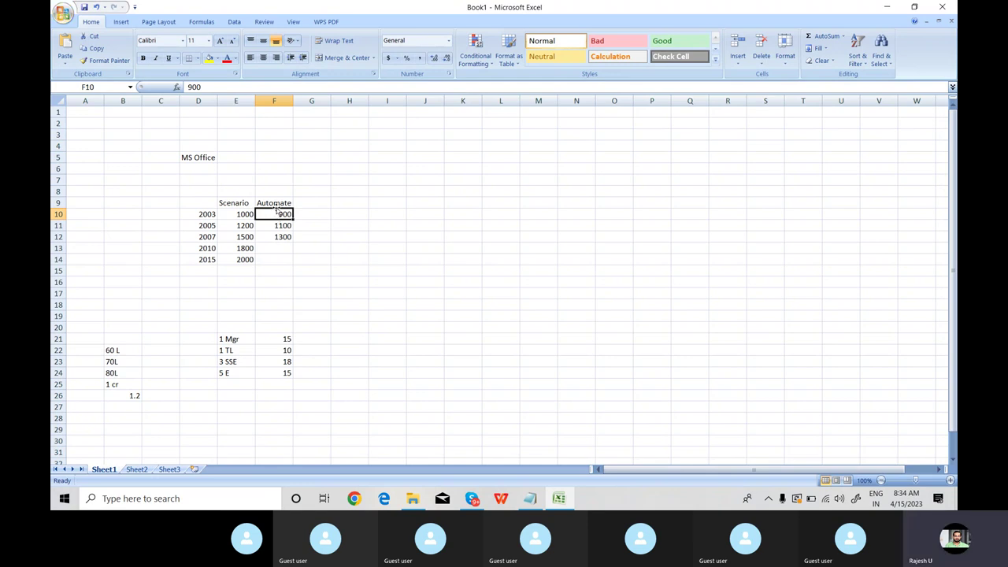
pyautogui.click(274, 203)
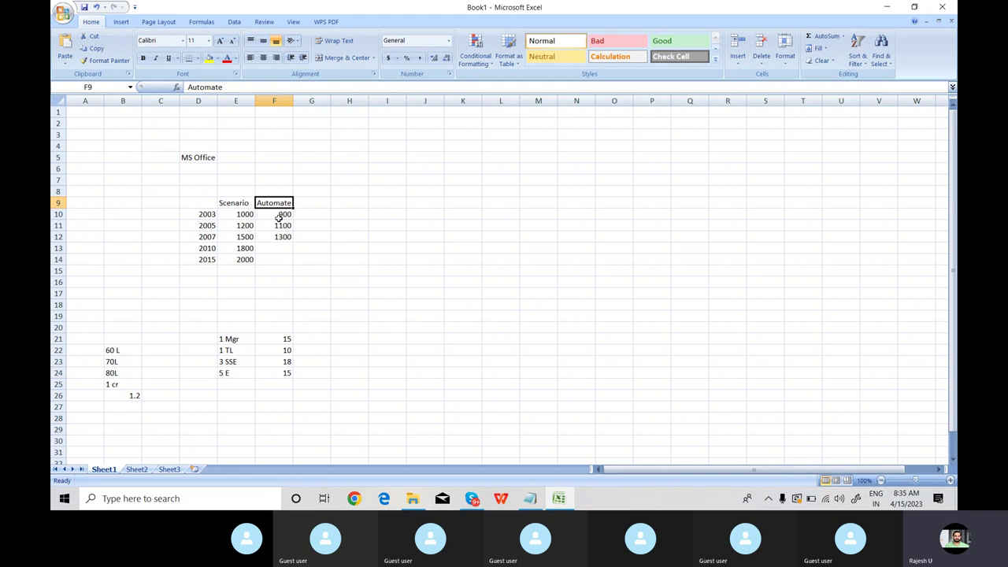
pyautogui.click(280, 214)
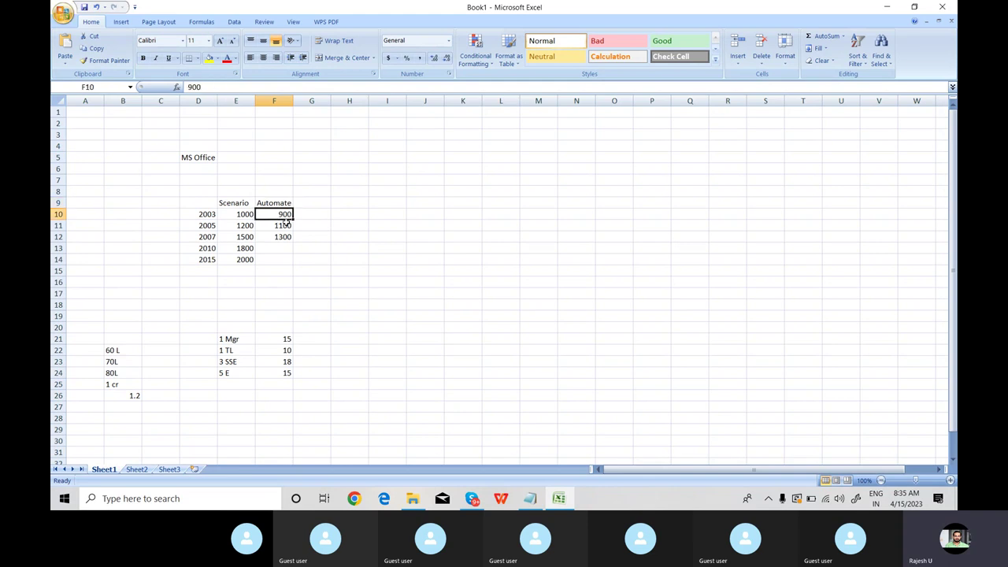
pyautogui.click(306, 220)
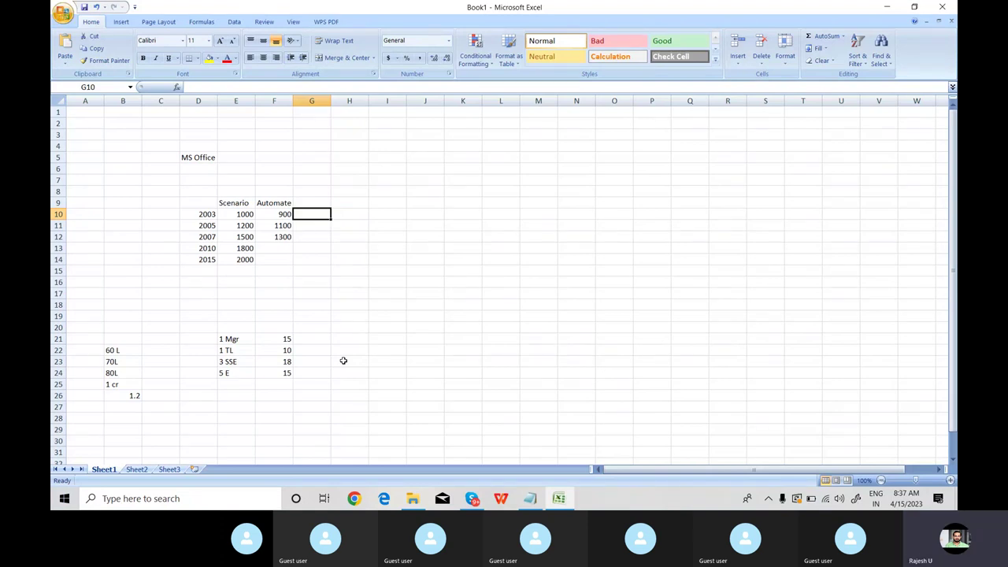
pyautogui.click(272, 215)
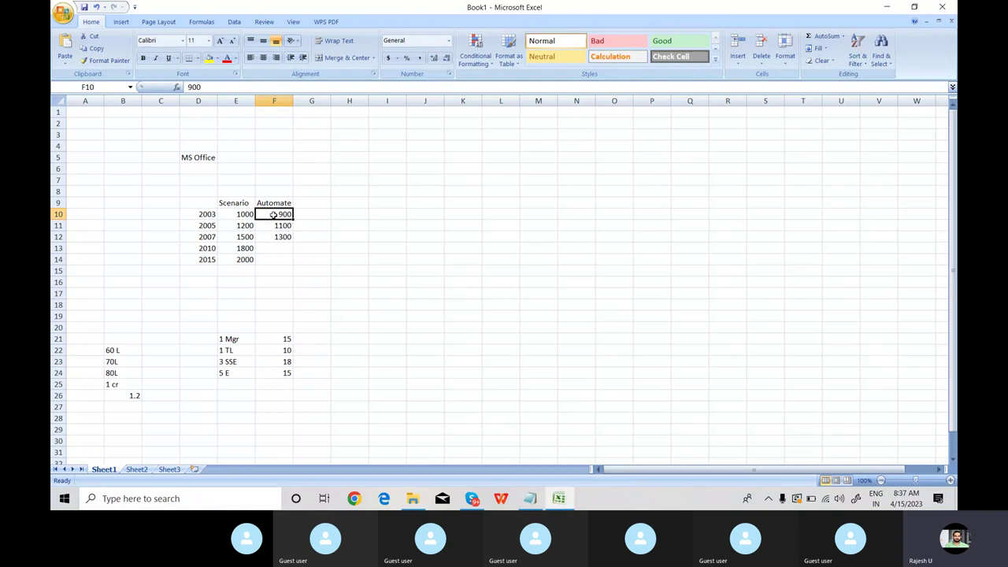
pyautogui.click(322, 215)
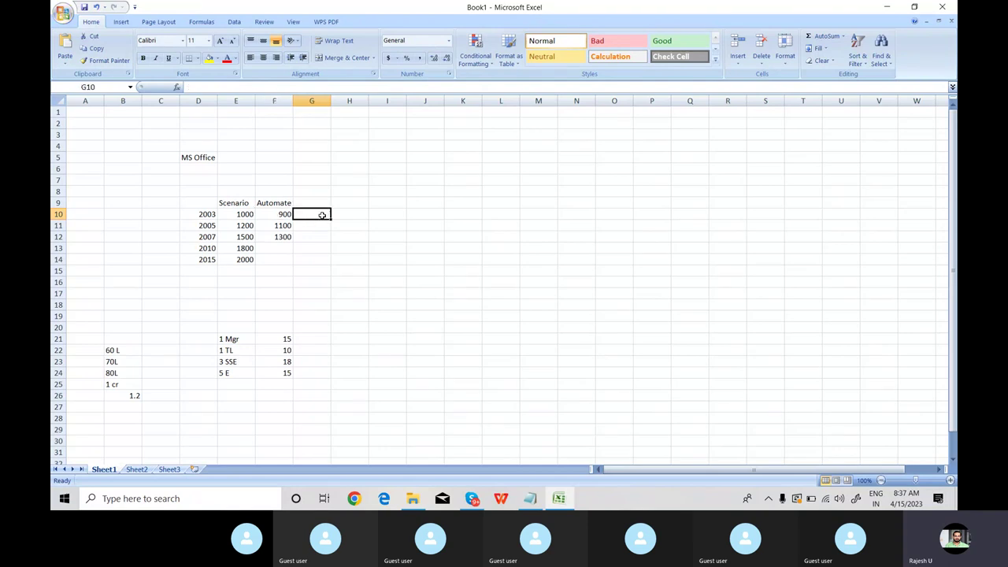
pyautogui.click(283, 214)
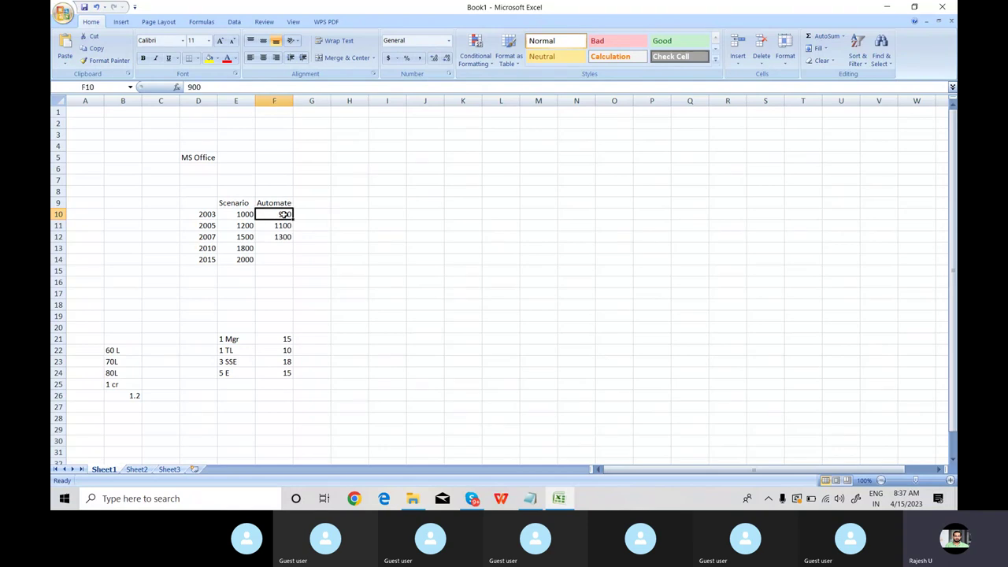
pyautogui.click(310, 219)
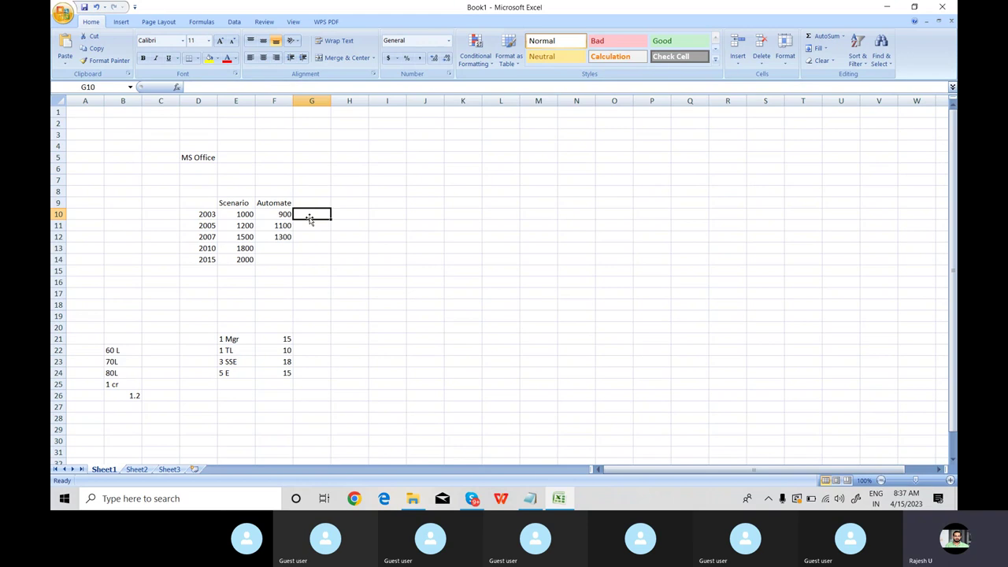
pyautogui.click(415, 419)
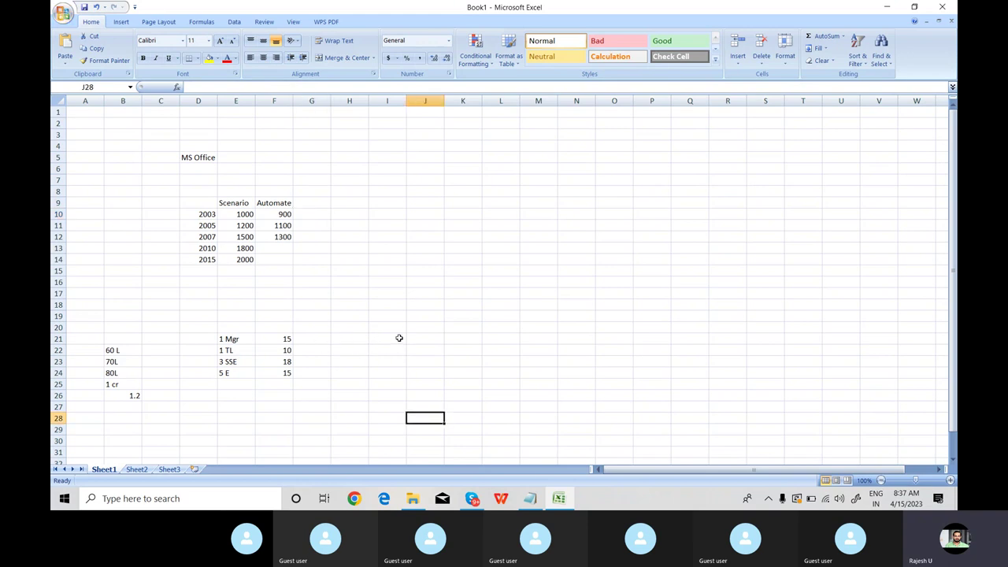
# Step: Review the Automate heading and the scenario counts in E10:E11 against the team roles in E21:E24 and the manager's cost in F21
pyautogui.click(284, 203)
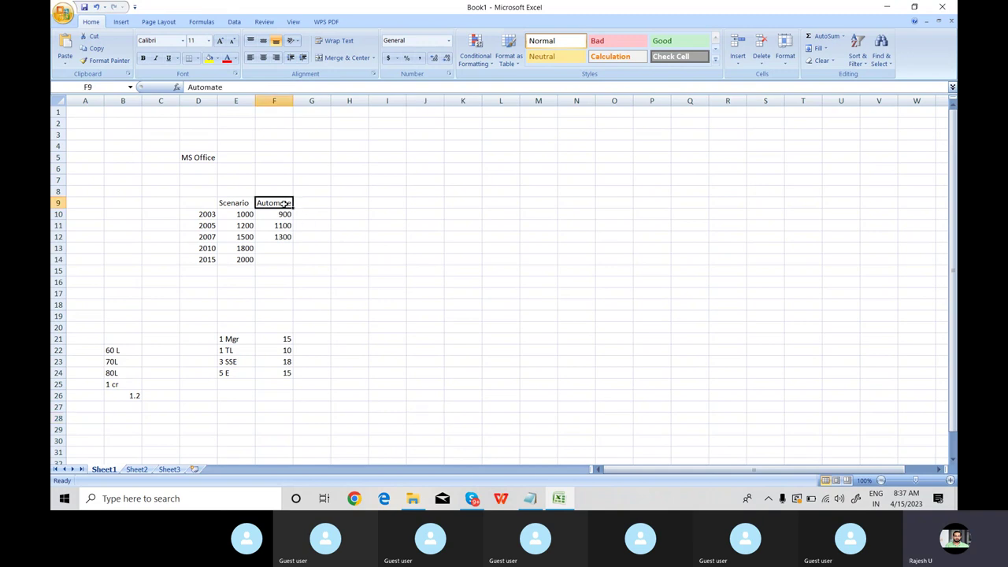
pyautogui.click(237, 215)
pyautogui.click(241, 225)
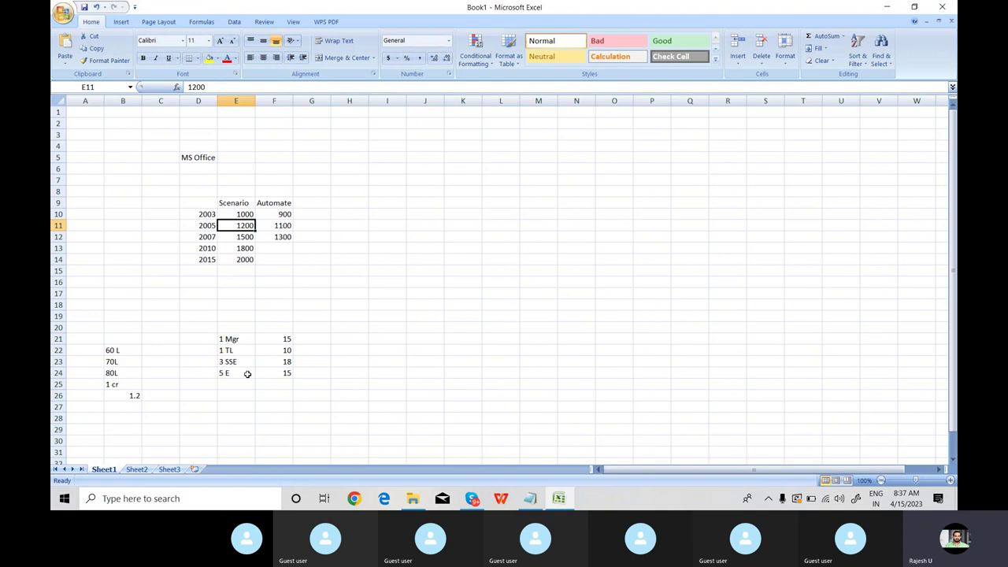
pyautogui.click(266, 204)
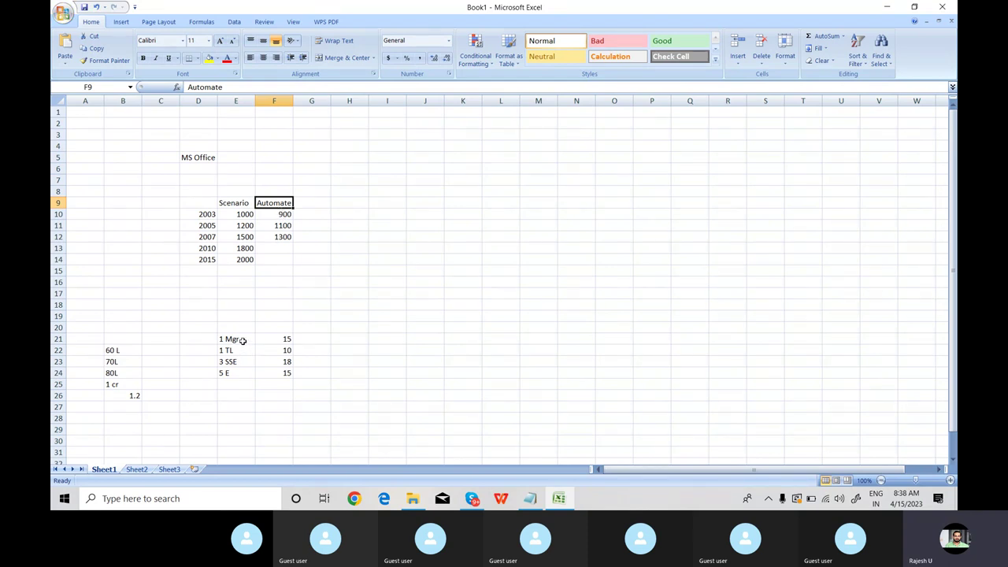
pyautogui.moveTo(244, 340); pyautogui.dragTo(247, 375)
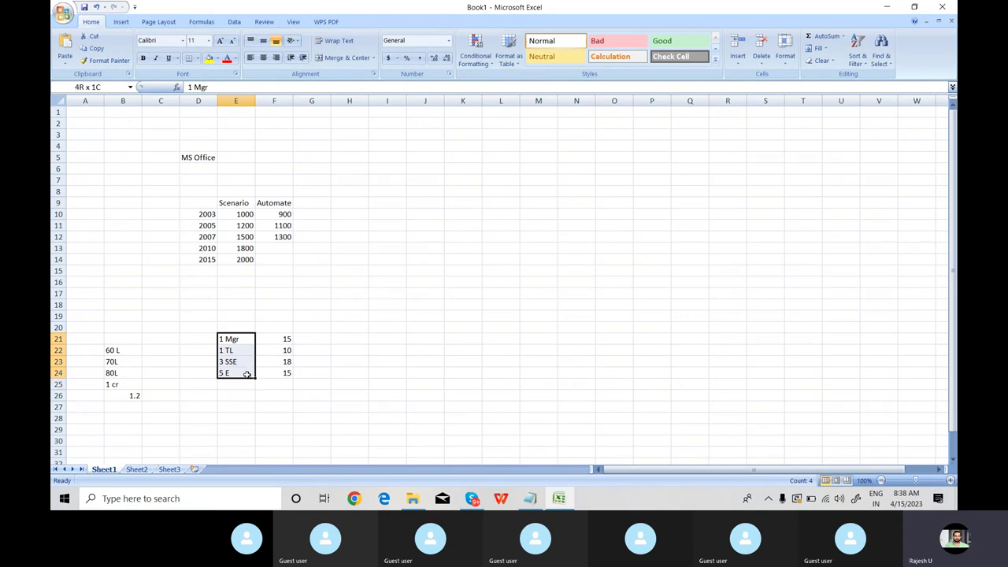
pyautogui.click(246, 375)
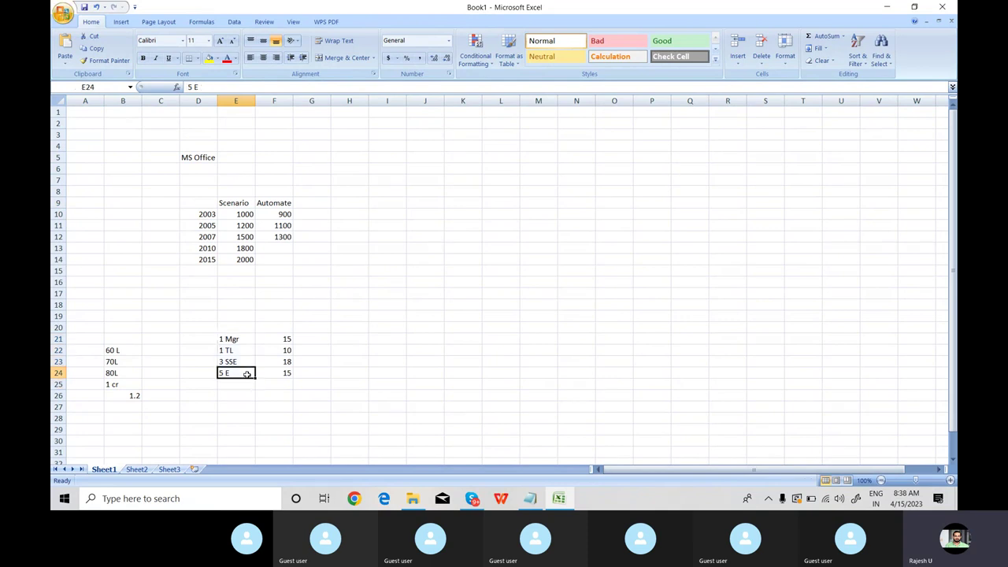
pyautogui.click(294, 386)
pyautogui.moveTo(236, 340); pyautogui.dragTo(239, 372)
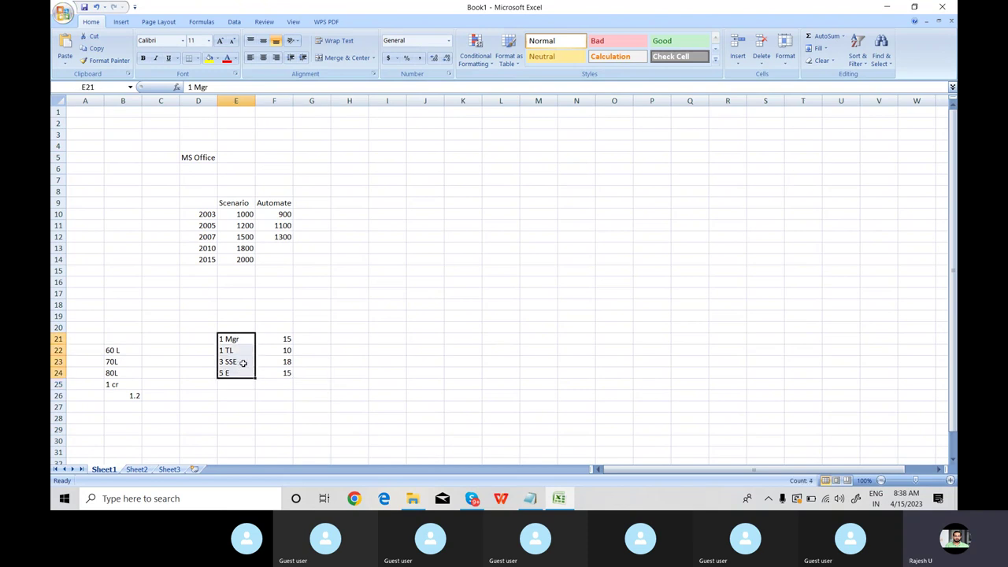
pyautogui.click(271, 339)
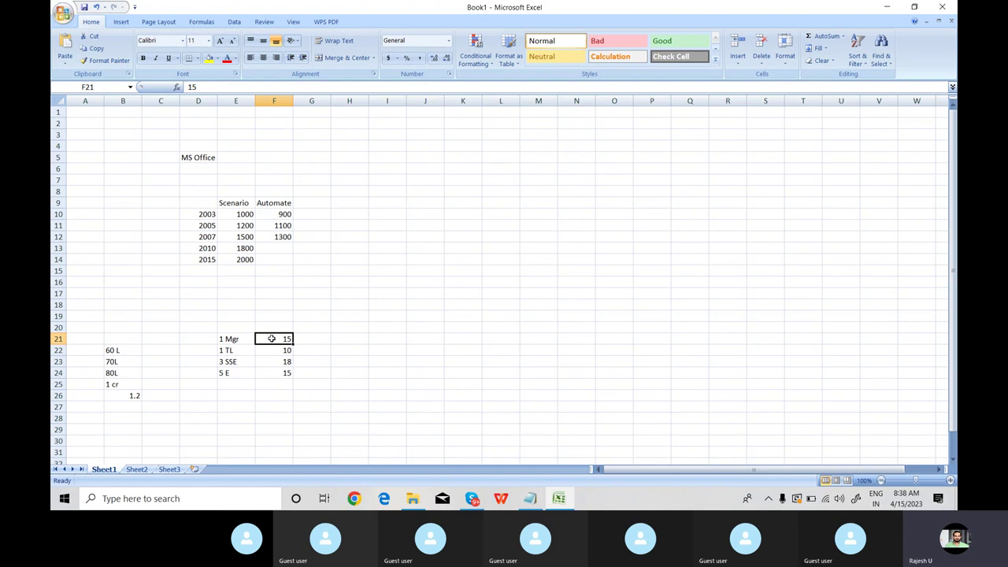
pyautogui.click(309, 337)
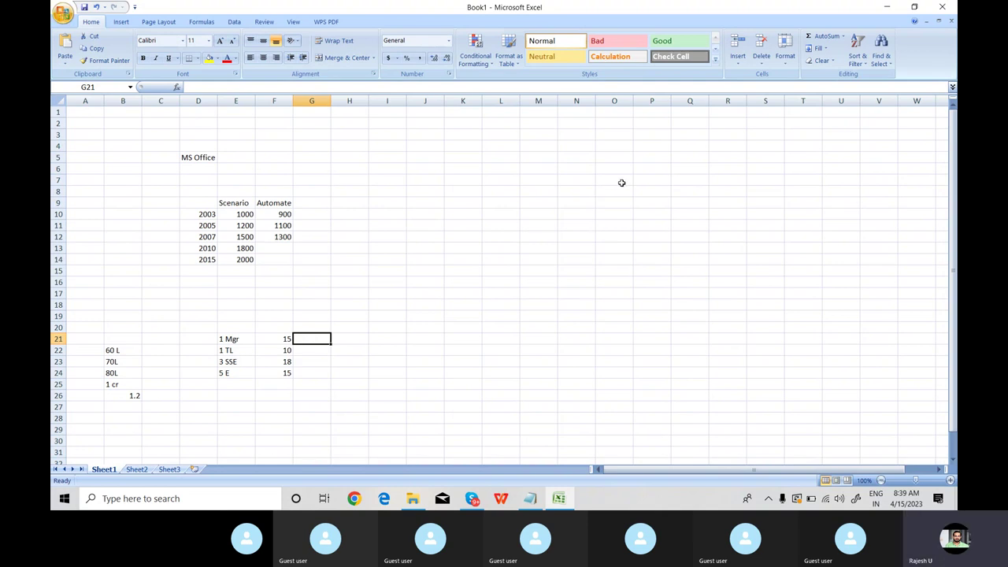
# Step: Switch to the Skype call to check its participants and return to the Excel workbook
pyautogui.click(590, 180)
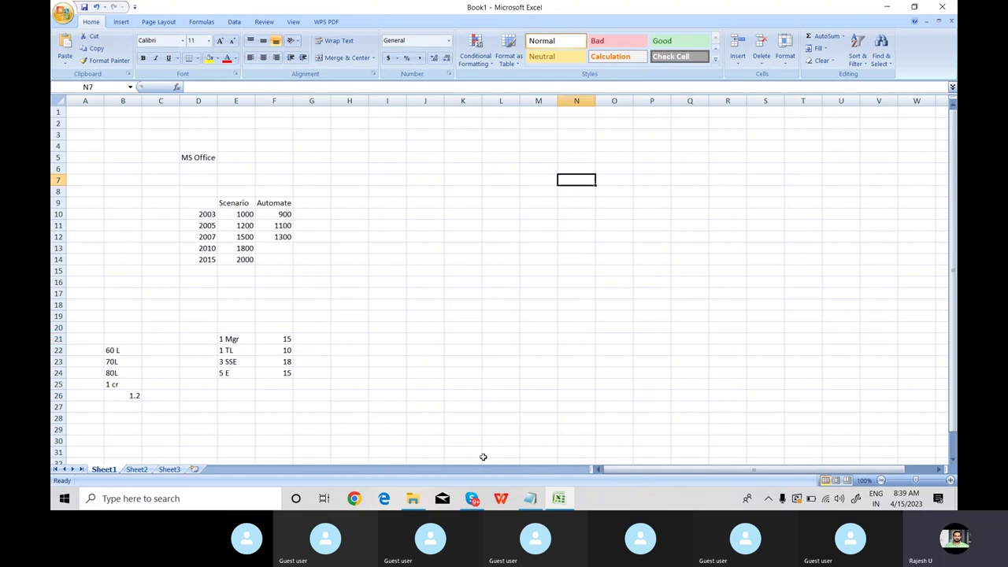
pyautogui.click(471, 498)
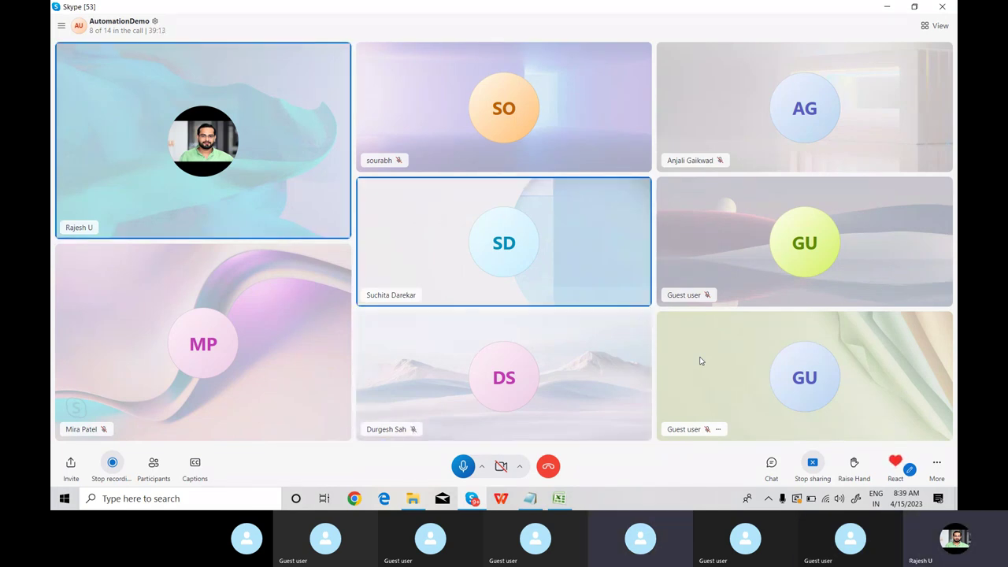
pyautogui.hotkey('alt', 'Tab')
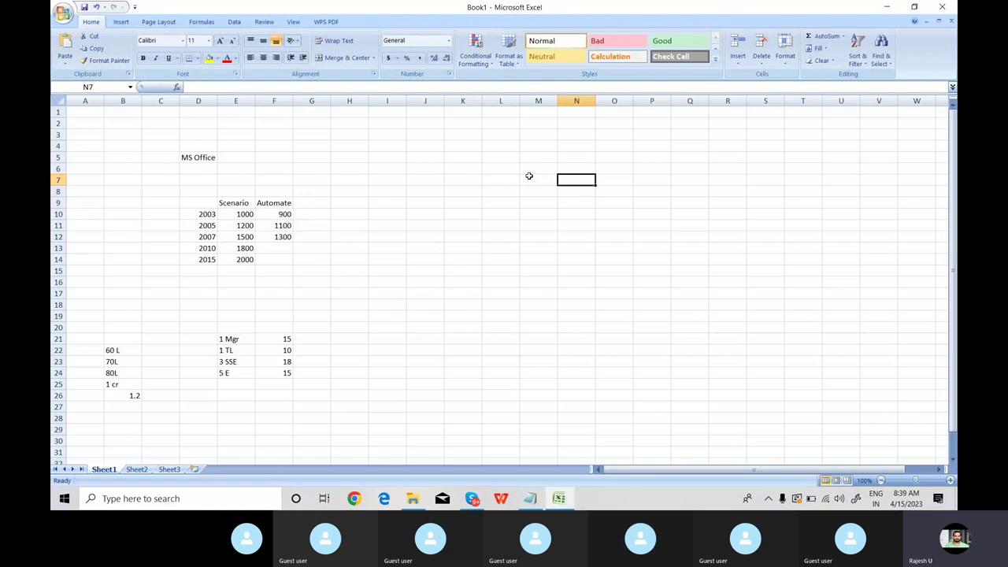
# Step: Enter 2016 in cell M6, away from the MS Office version table
pyautogui.click(529, 170)
pyautogui.write('2016')
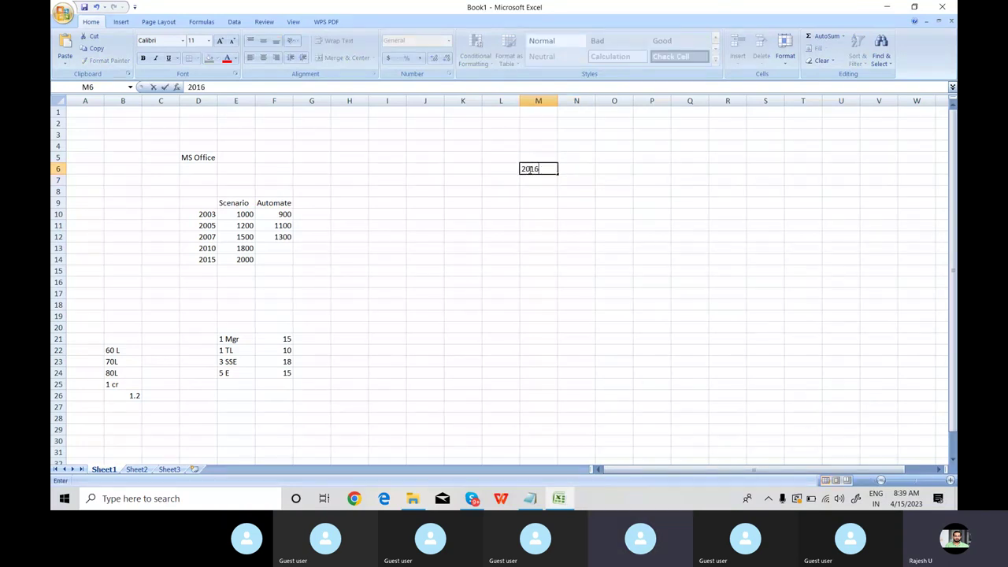
pyautogui.click(580, 179)
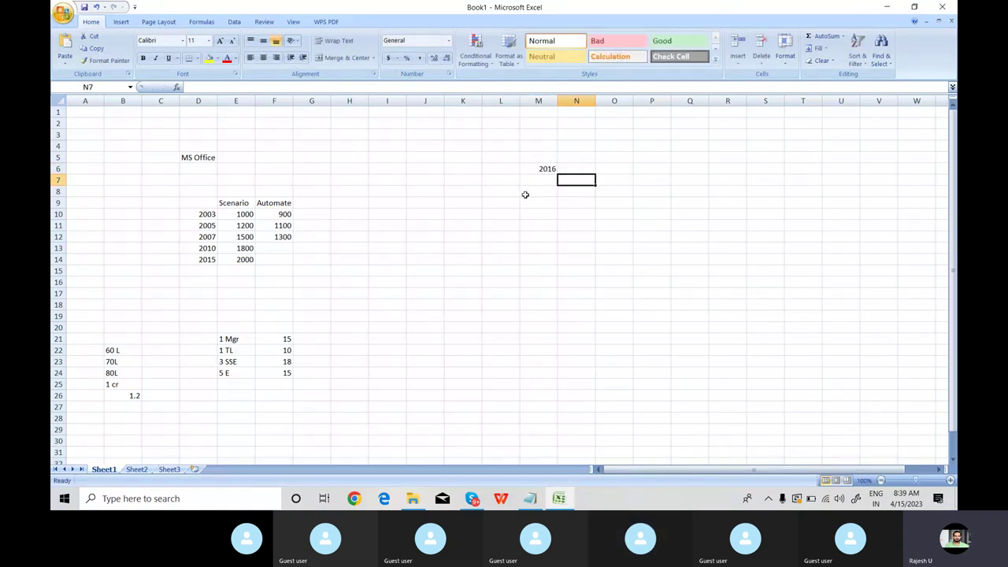
pyautogui.click(537, 169)
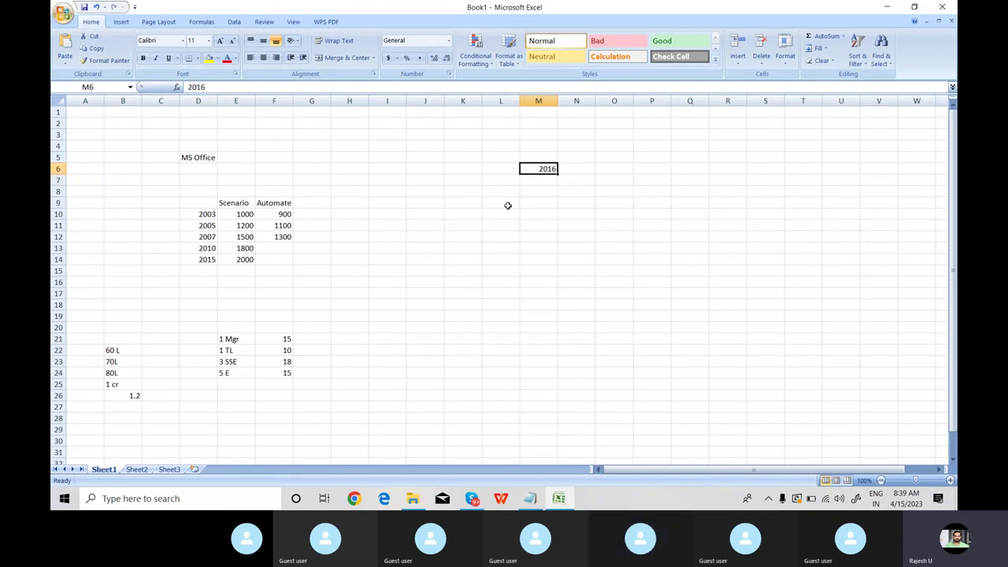
# Step: Enter 60 in cell K8, below and to the side of the 2016 entry
pyautogui.click(464, 190)
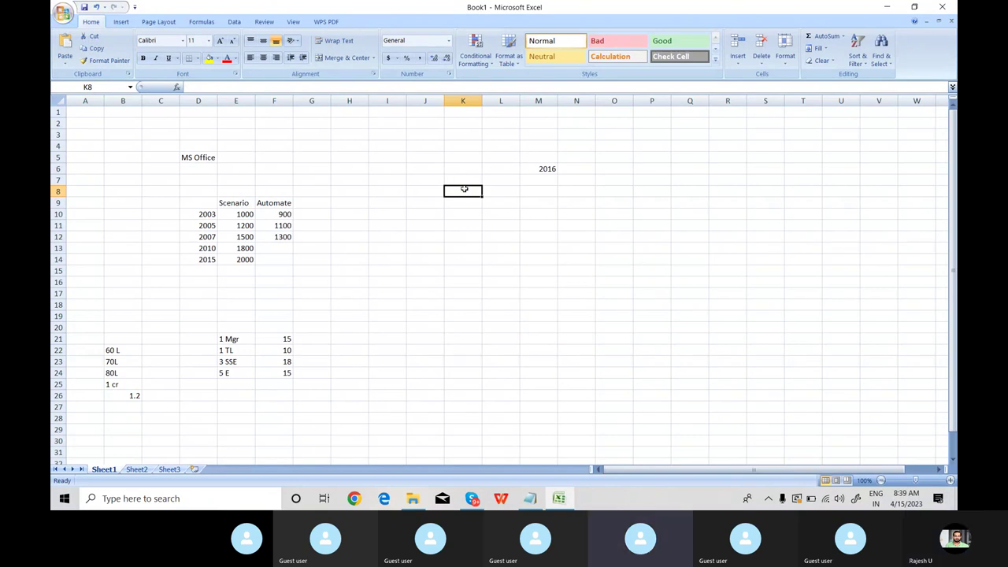
pyautogui.write('60')
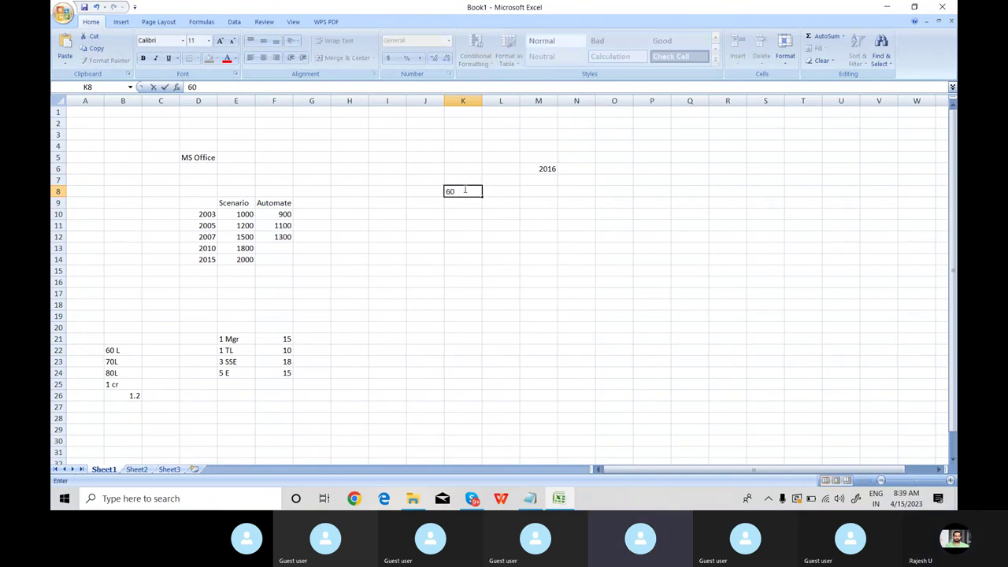
pyautogui.click(501, 198)
pyautogui.click(476, 192)
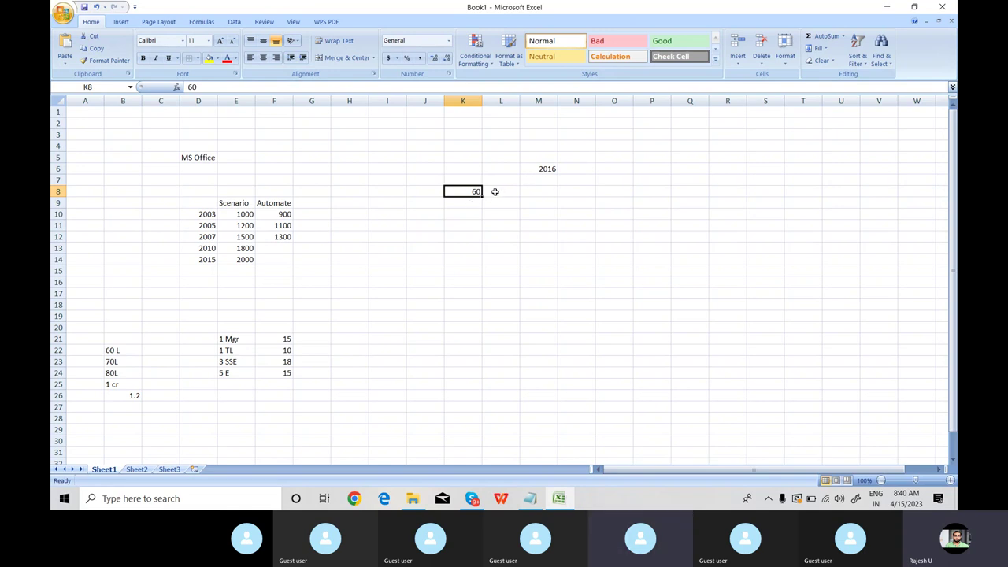
pyautogui.click(494, 192)
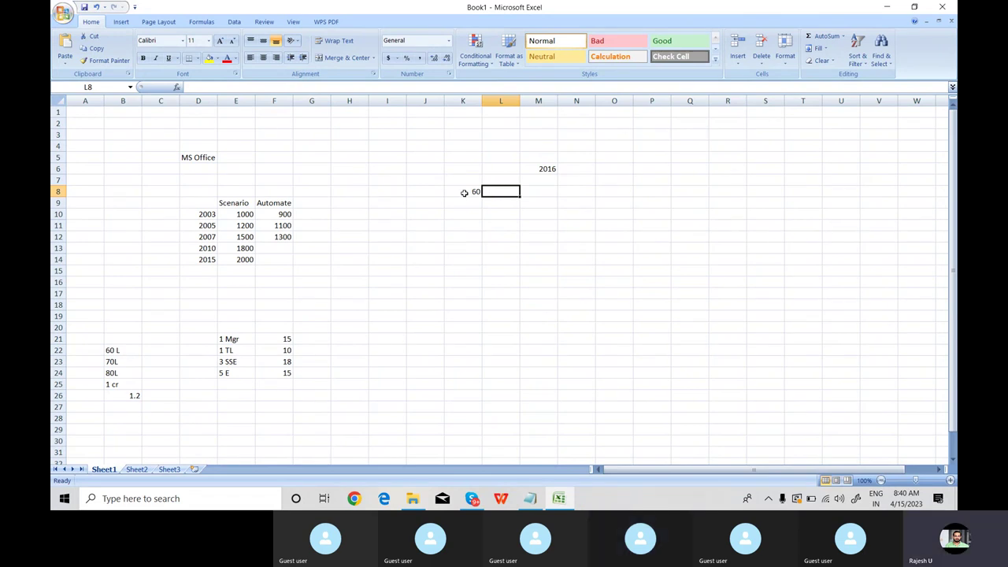
pyautogui.click(462, 193)
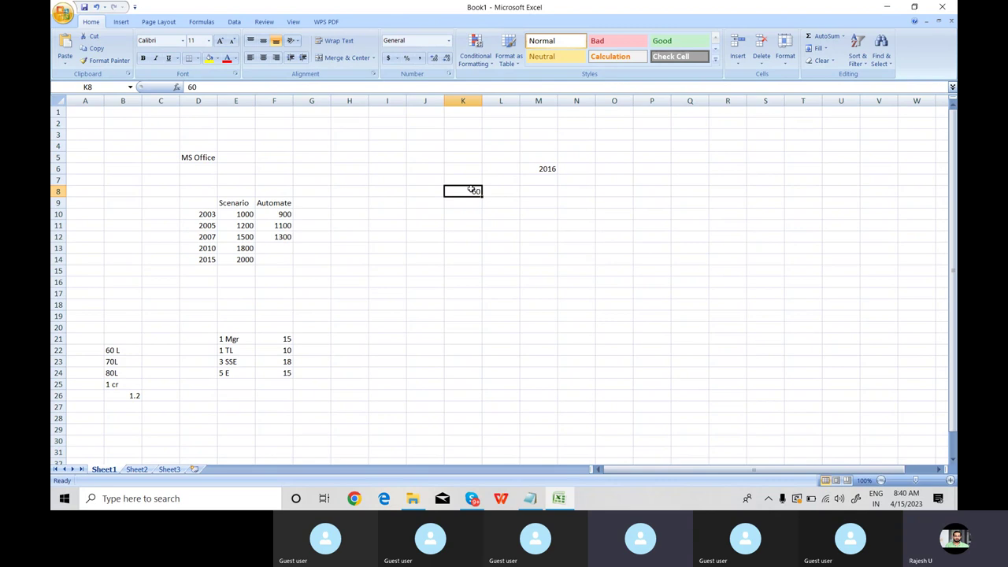
pyautogui.click(499, 193)
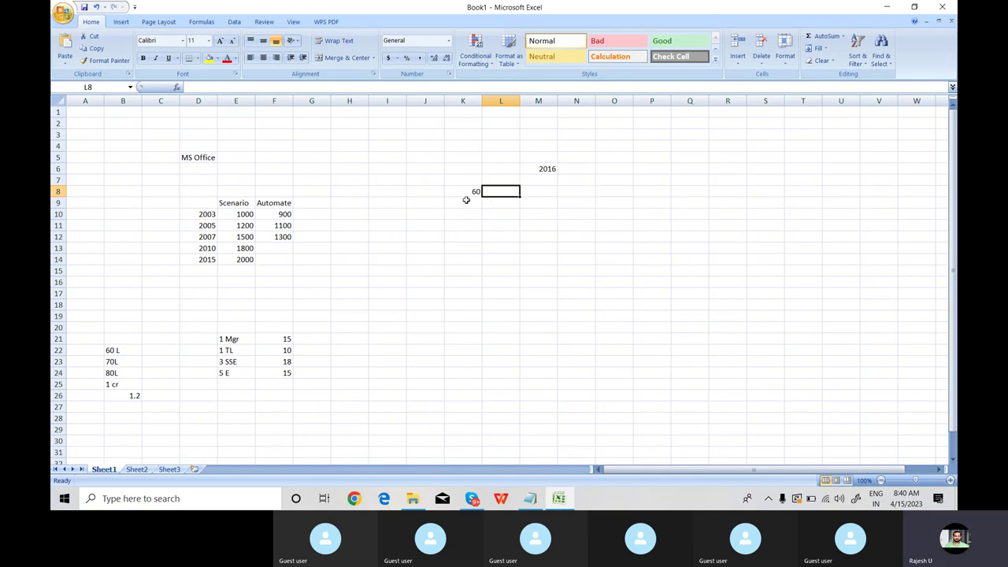
pyautogui.click(463, 192)
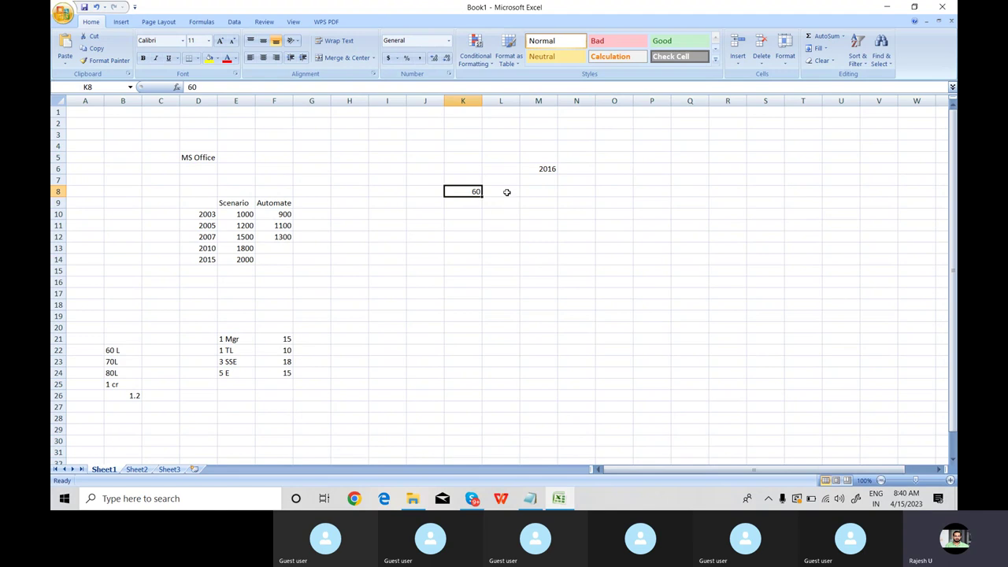
pyautogui.click(506, 192)
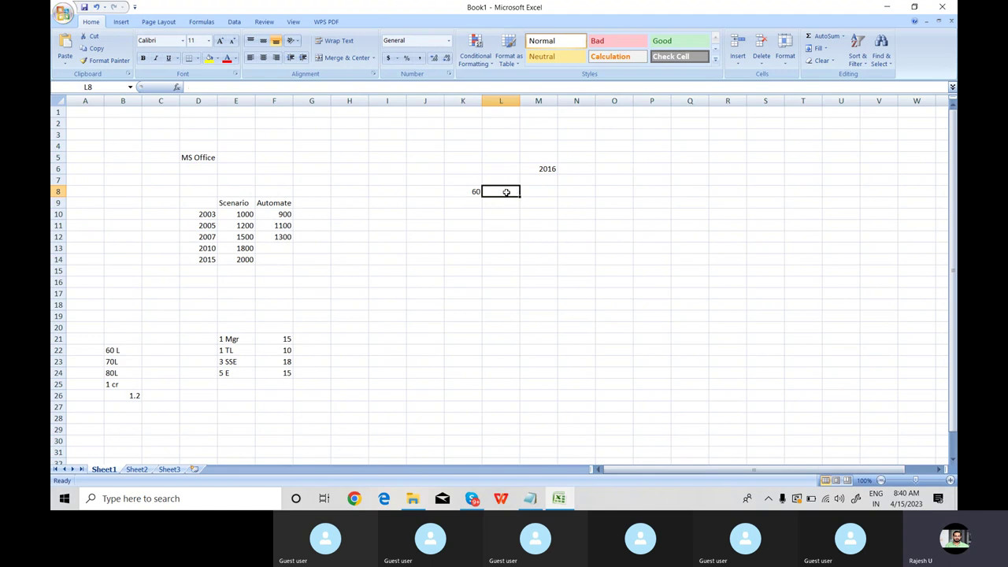
pyautogui.click(474, 191)
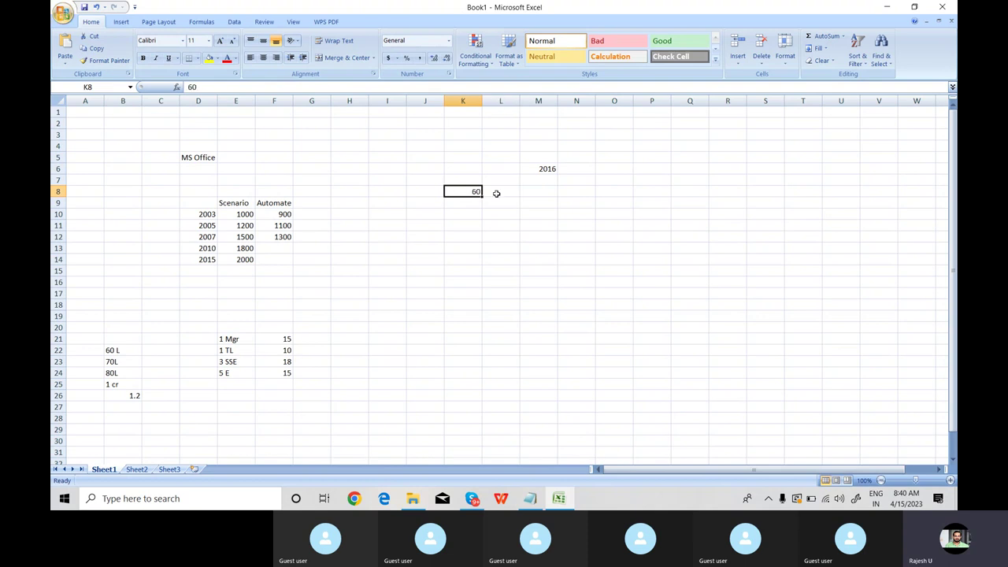
pyautogui.click(496, 193)
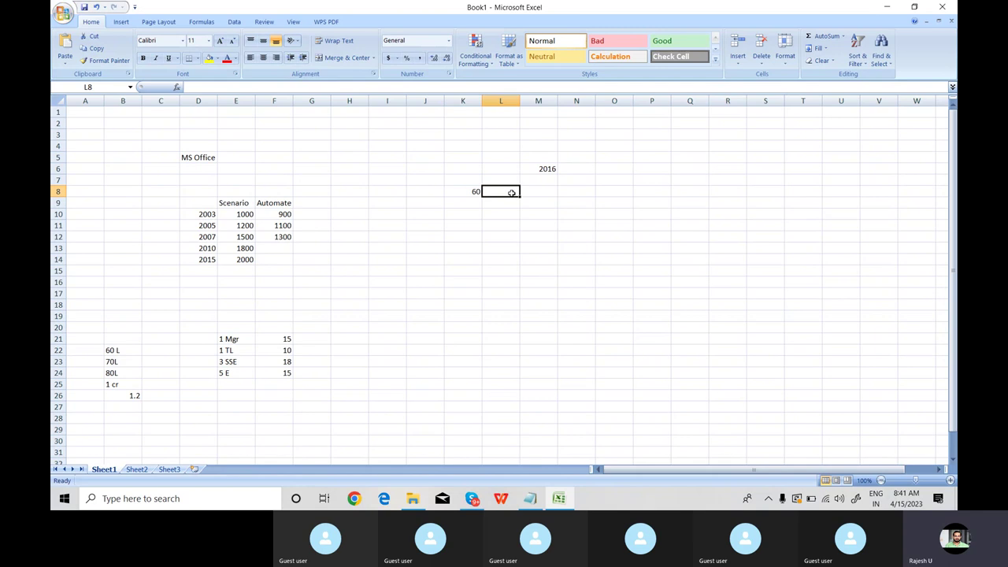
pyautogui.click(530, 194)
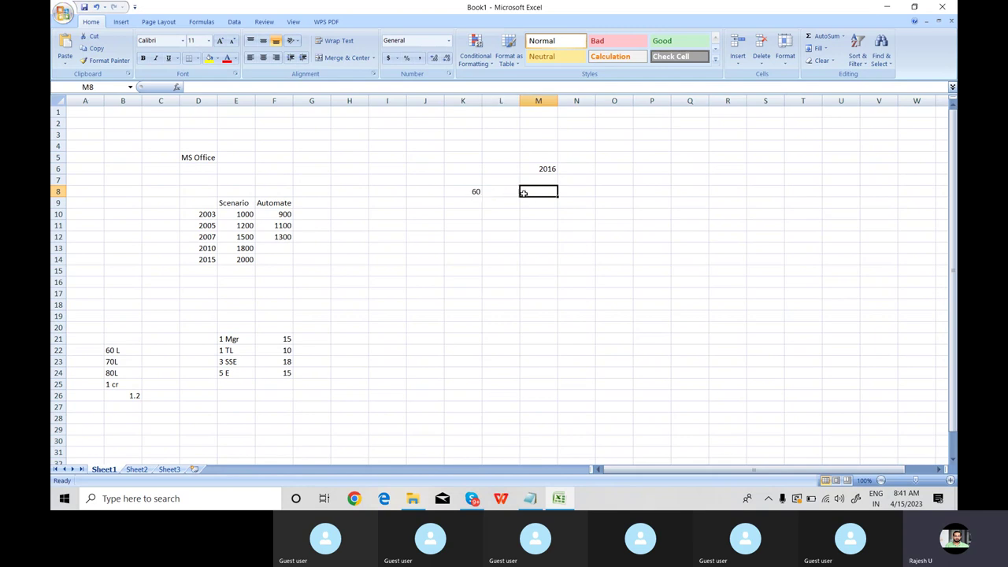
pyautogui.click(505, 192)
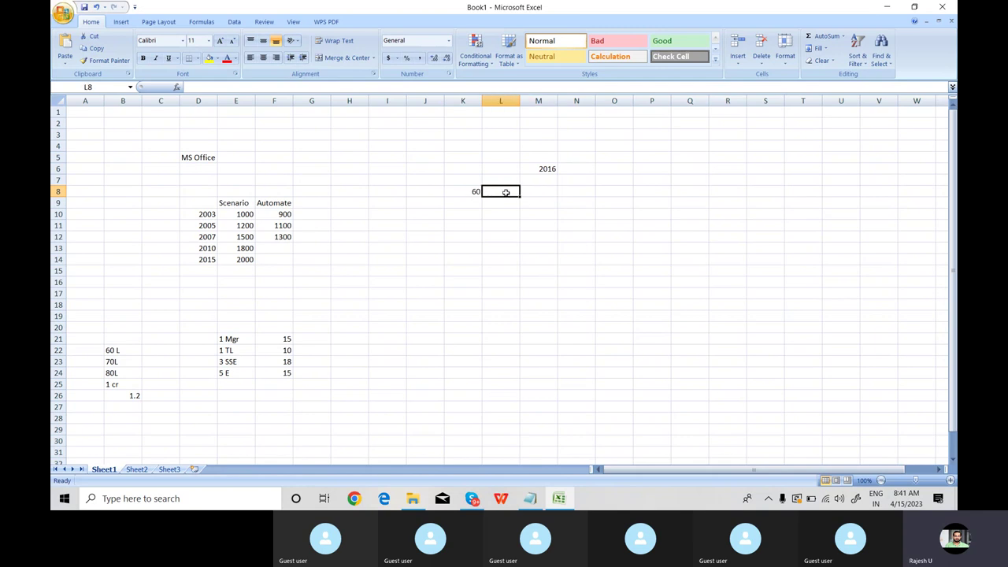
pyautogui.click(463, 190)
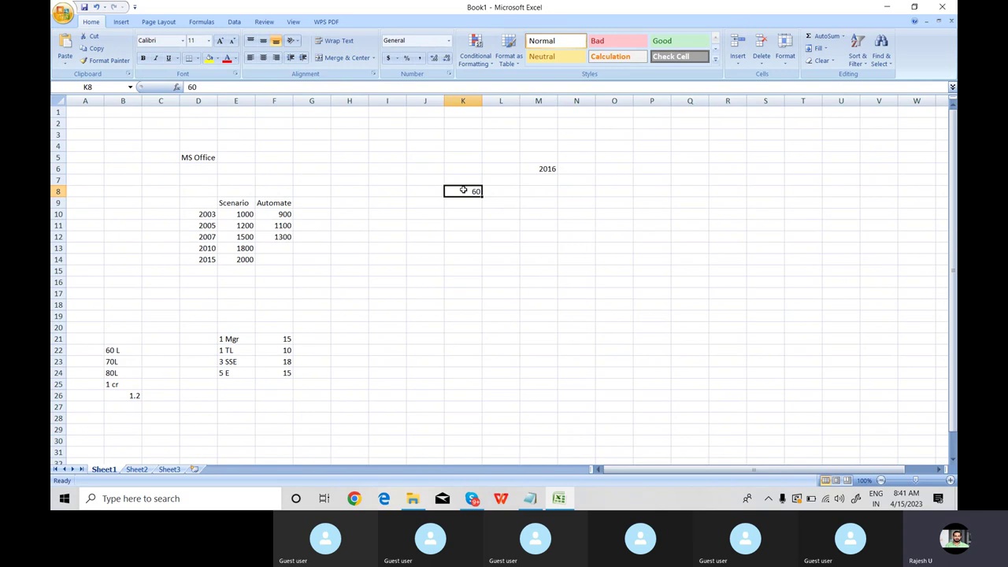
pyautogui.click(504, 192)
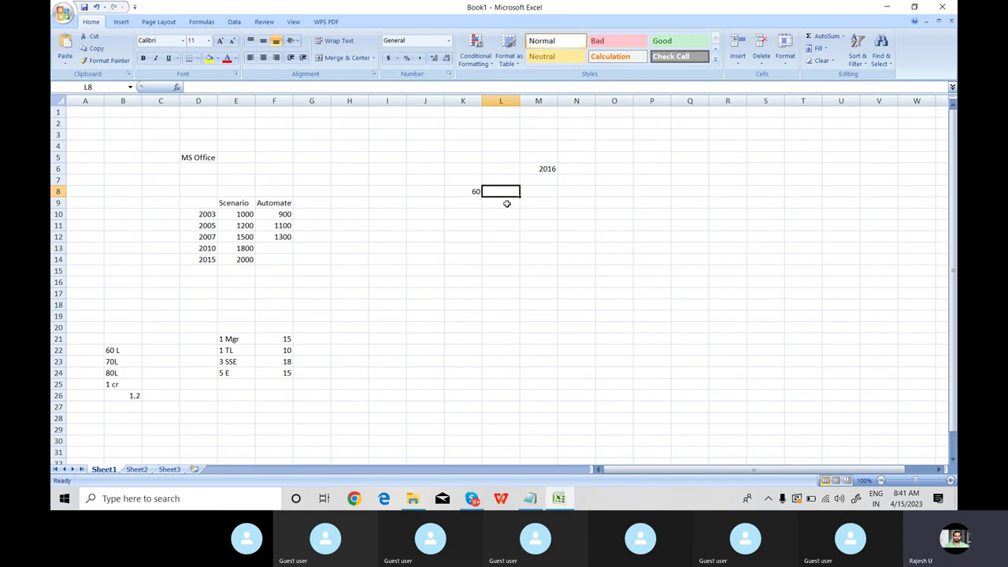
pyautogui.click(470, 203)
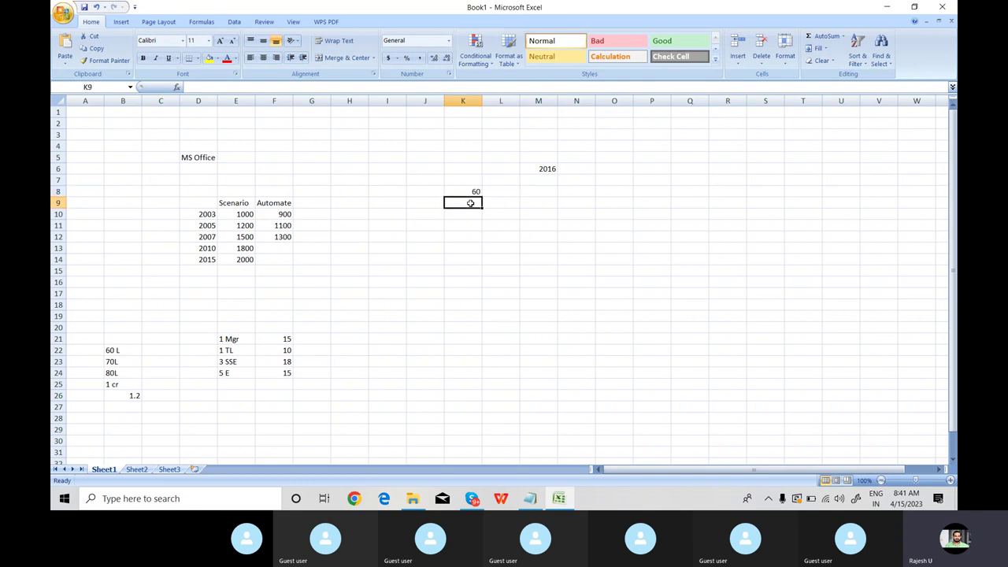
pyautogui.click(467, 192)
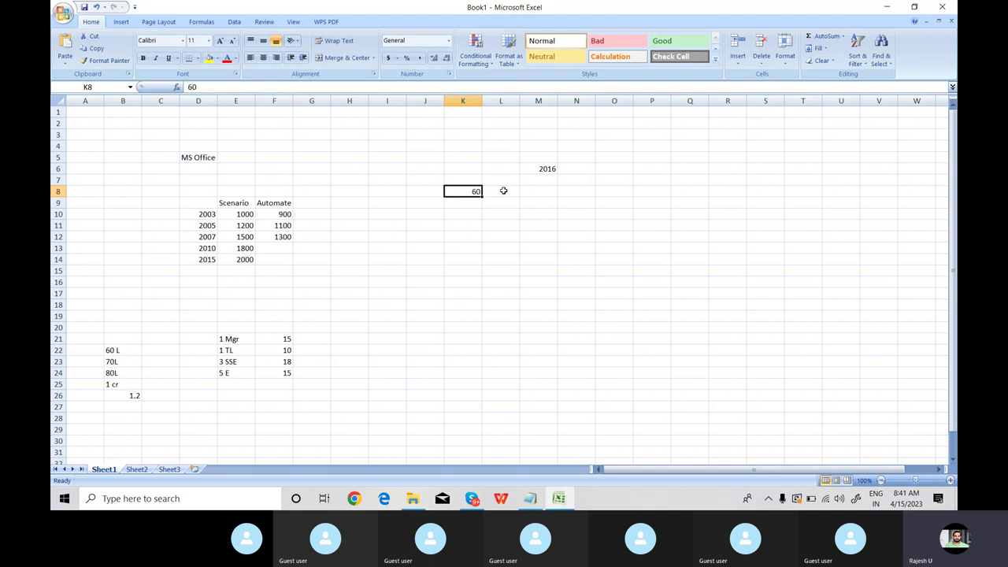
pyautogui.click(491, 193)
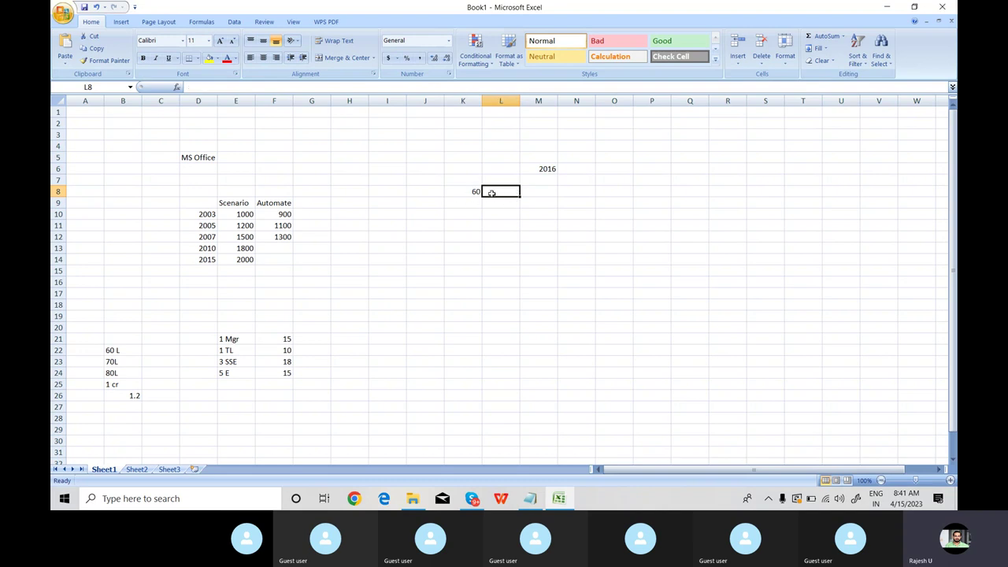
# Step: Enter 40 in cell K9, directly below the 60
pyautogui.click(466, 204)
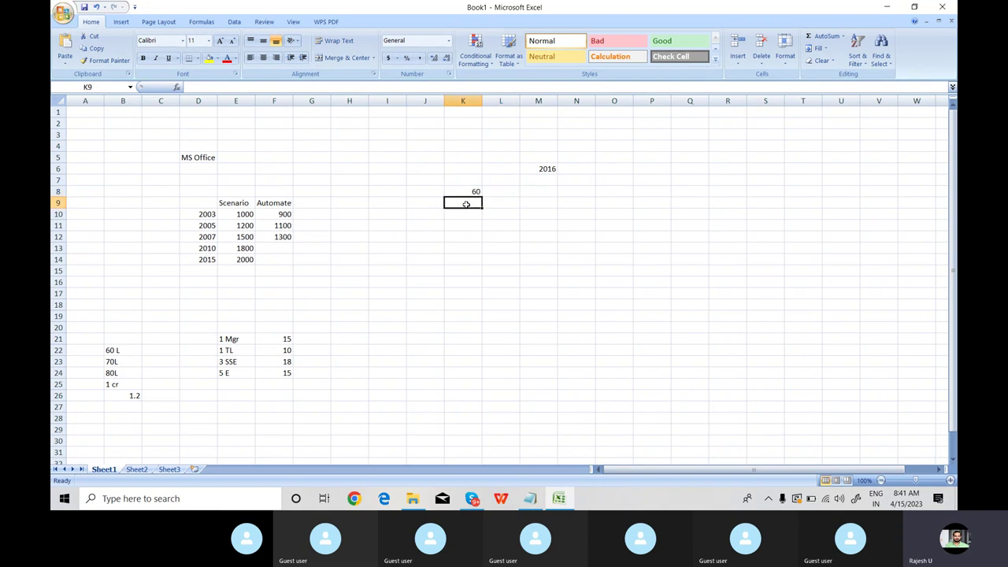
pyautogui.write('40')
pyautogui.click(476, 225)
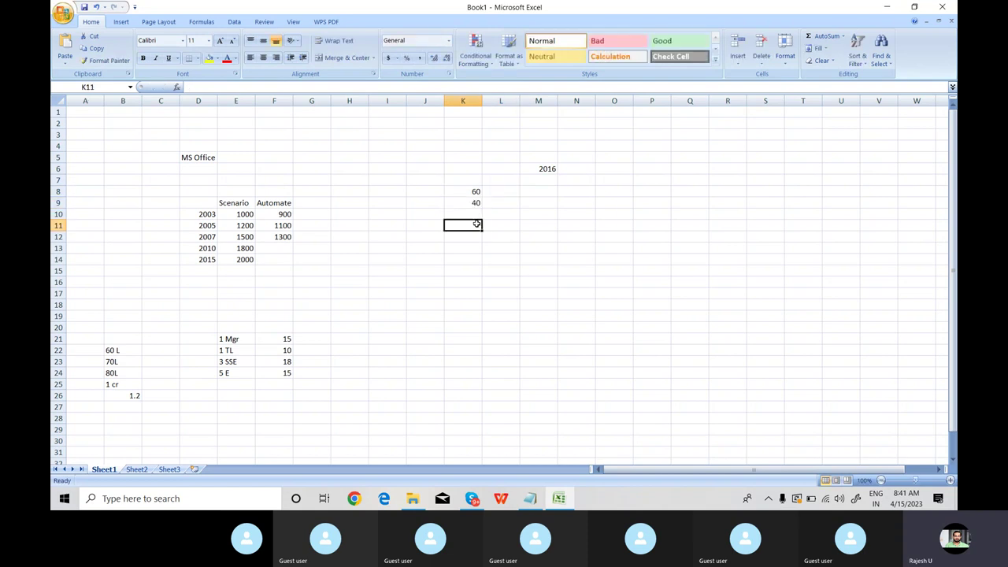
pyautogui.click(473, 203)
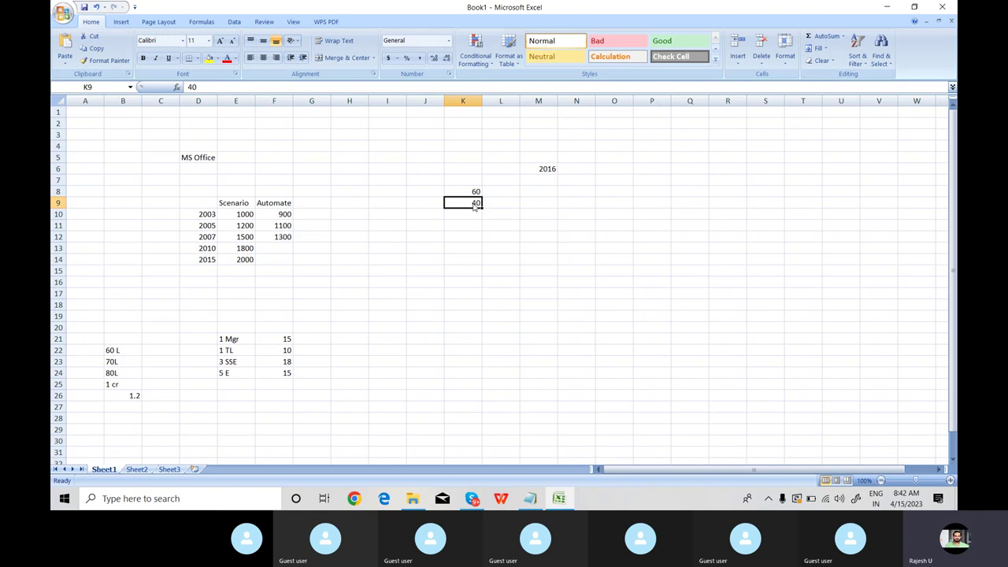
pyautogui.click(493, 203)
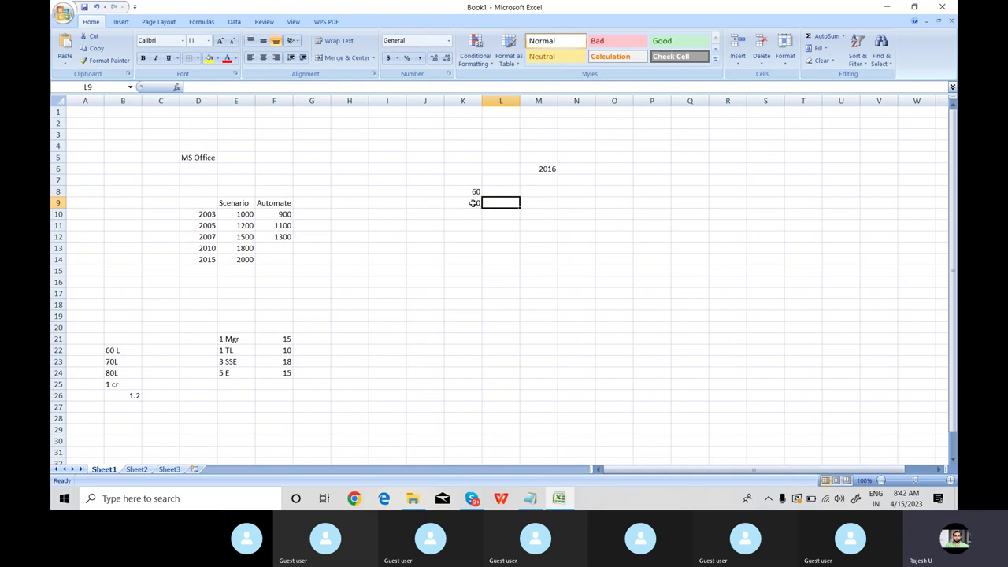
pyautogui.click(472, 203)
pyautogui.click(507, 203)
# Step: Enter 20 in cell K10, directly below the 40
pyautogui.click(467, 213)
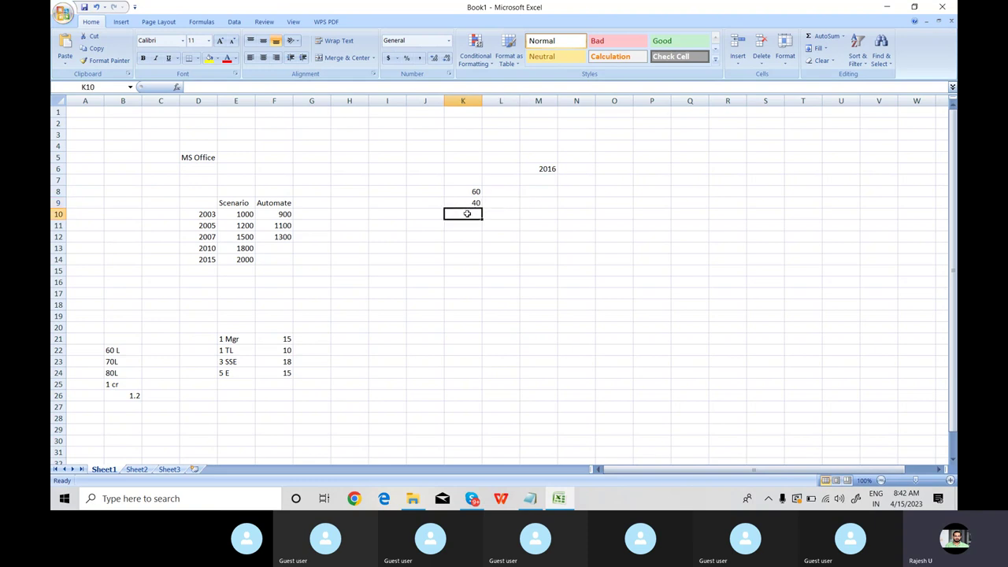
pyautogui.write('20')
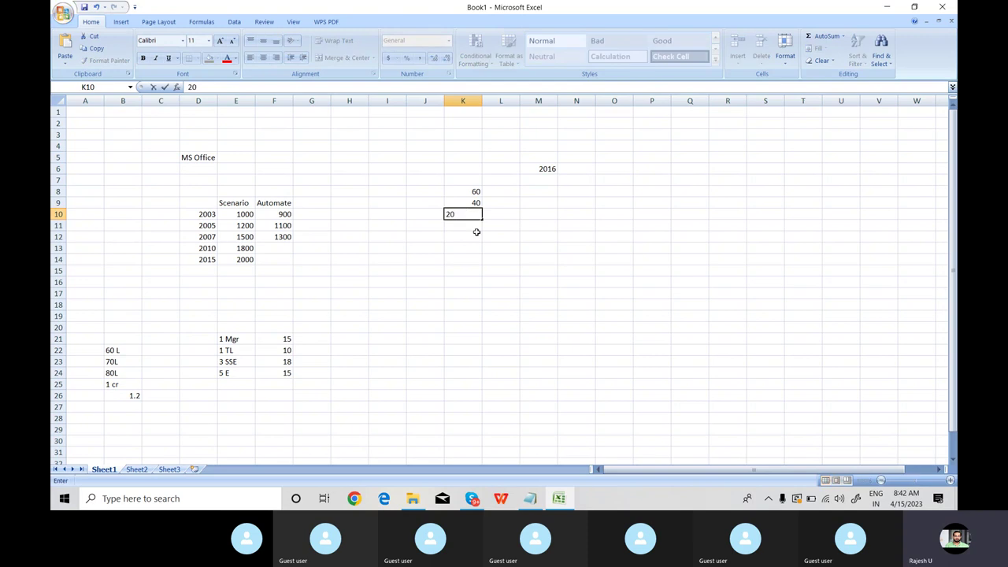
pyautogui.click(483, 238)
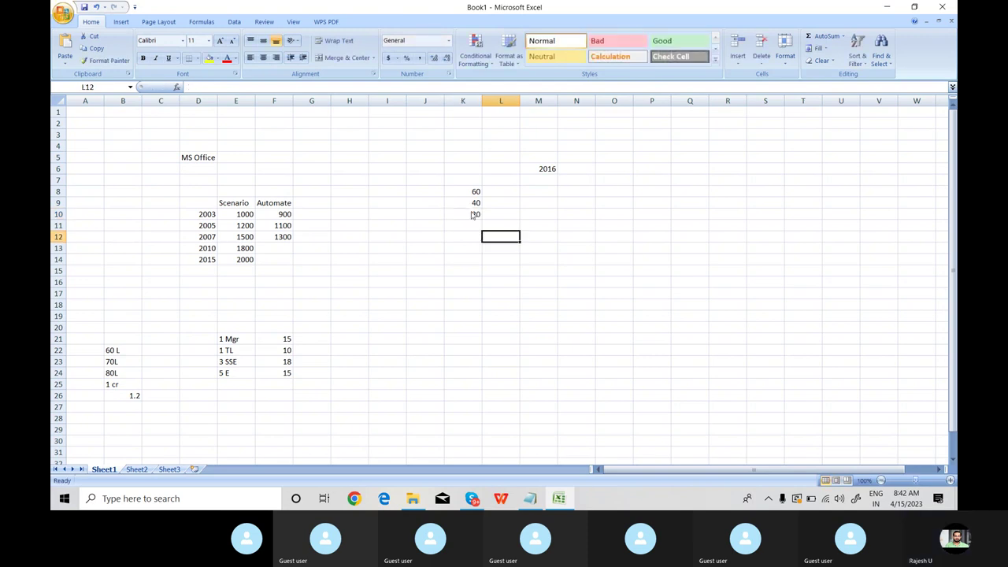
pyautogui.click(471, 213)
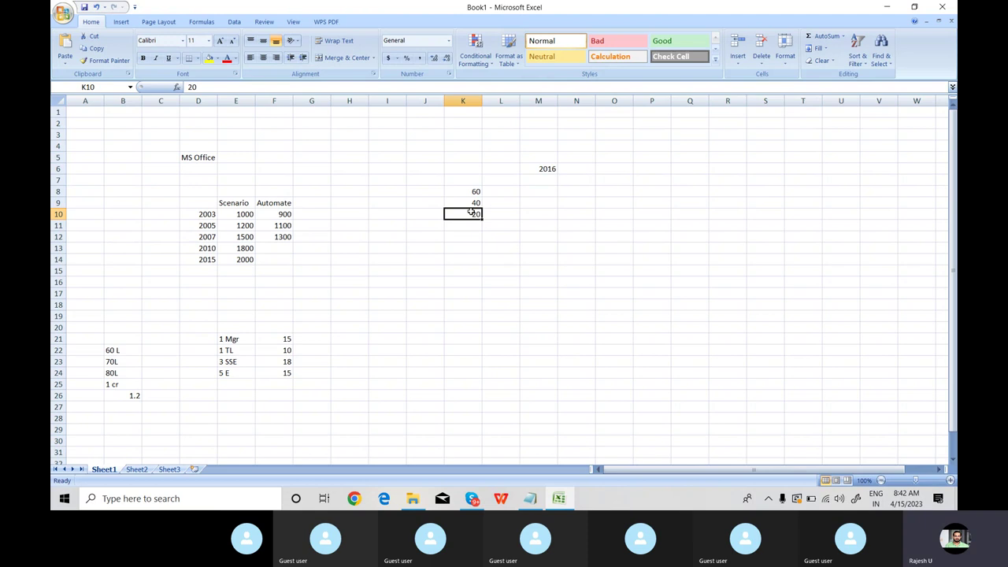
pyautogui.click(496, 214)
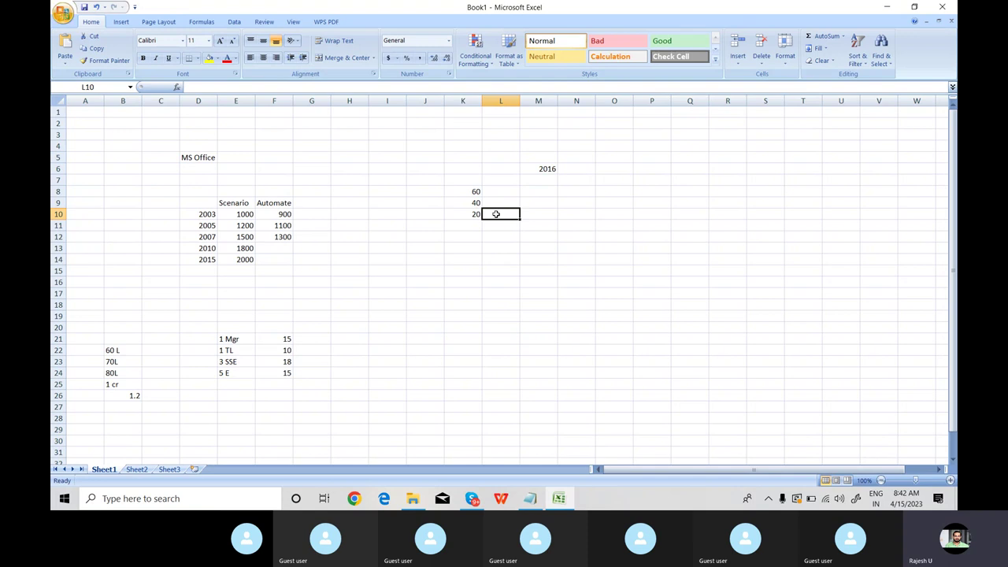
pyautogui.click(474, 214)
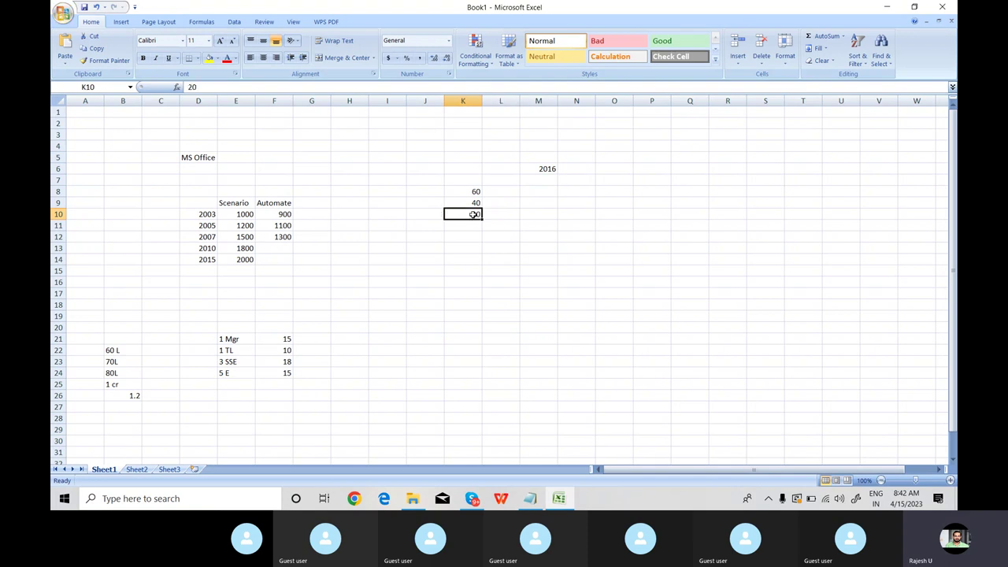
pyautogui.click(496, 216)
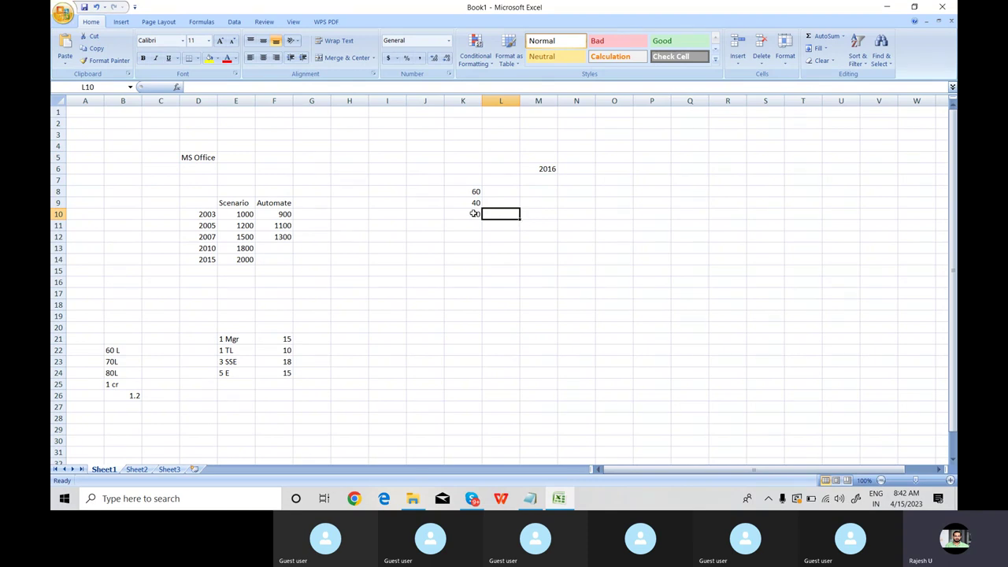
pyautogui.click(474, 213)
pyautogui.moveTo(471, 214); pyautogui.dragTo(529, 214)
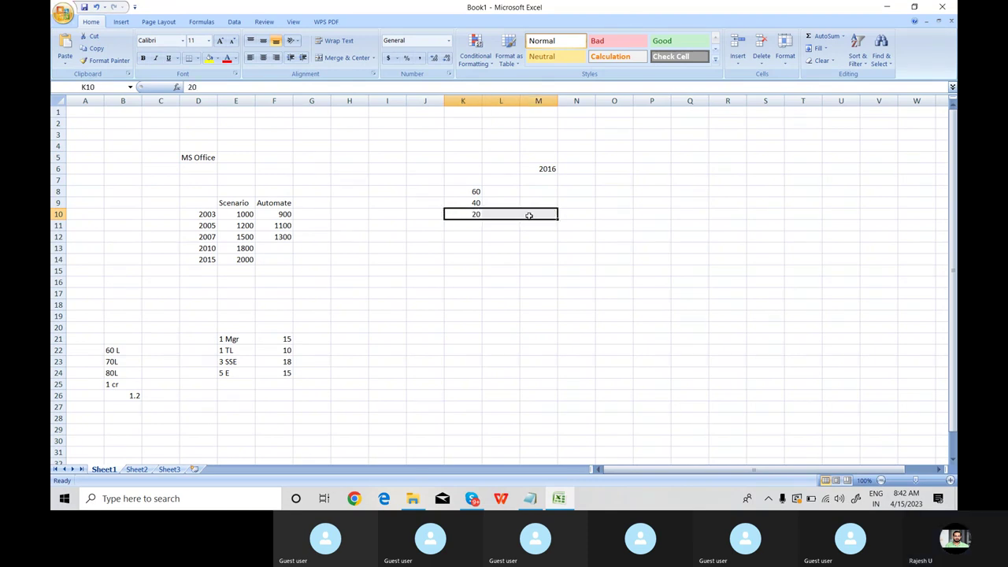
pyautogui.click(533, 227)
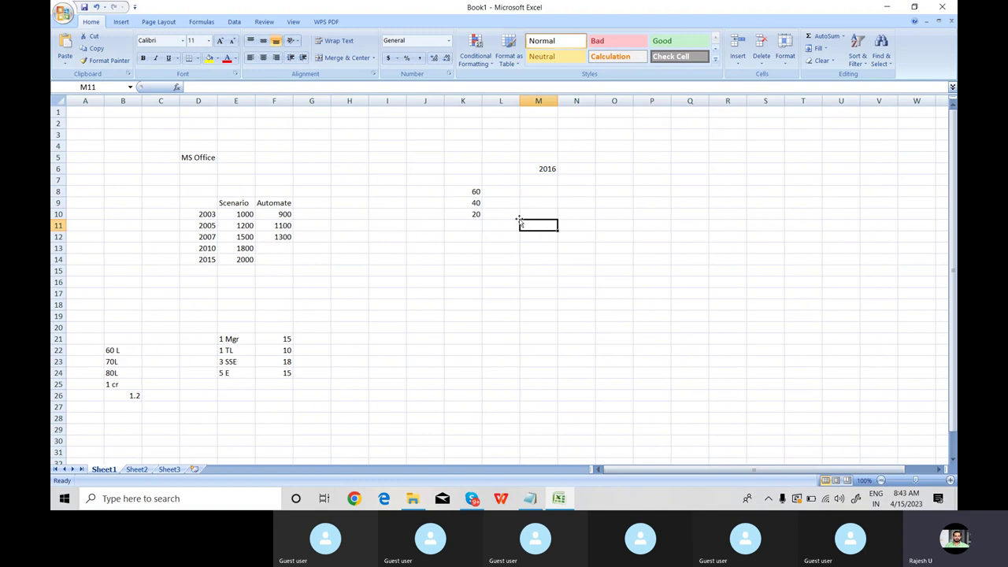
pyautogui.click(475, 202)
pyautogui.click(503, 203)
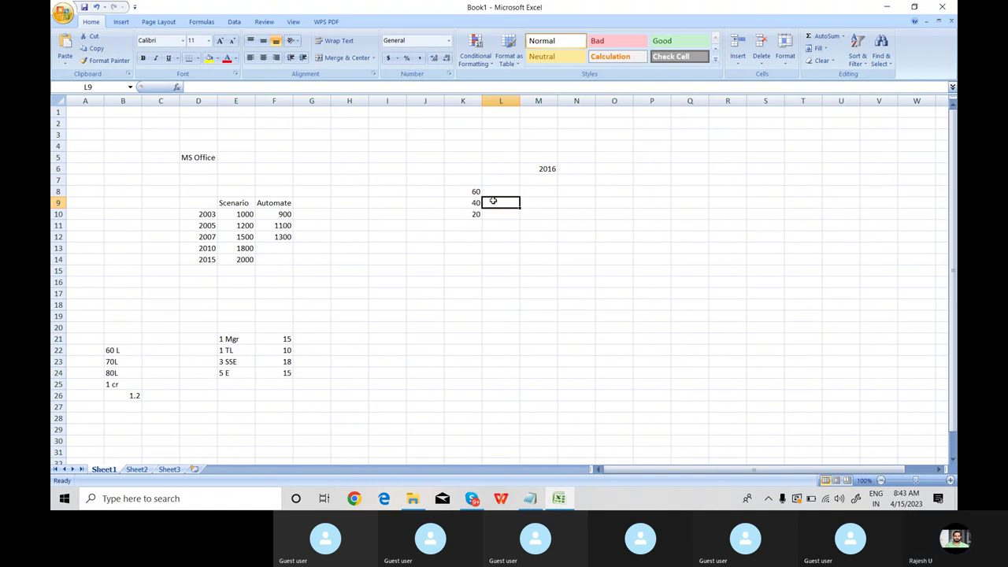
pyautogui.click(476, 213)
pyautogui.write('20')
pyautogui.click(507, 217)
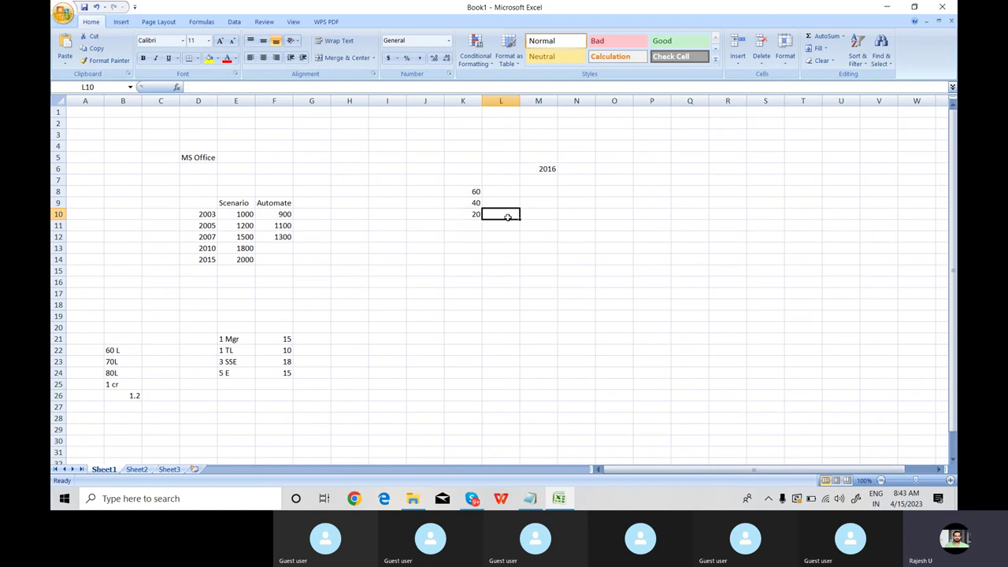
pyautogui.moveTo(500, 192); pyautogui.dragTo(512, 214)
pyautogui.click(506, 209)
pyautogui.click(526, 191)
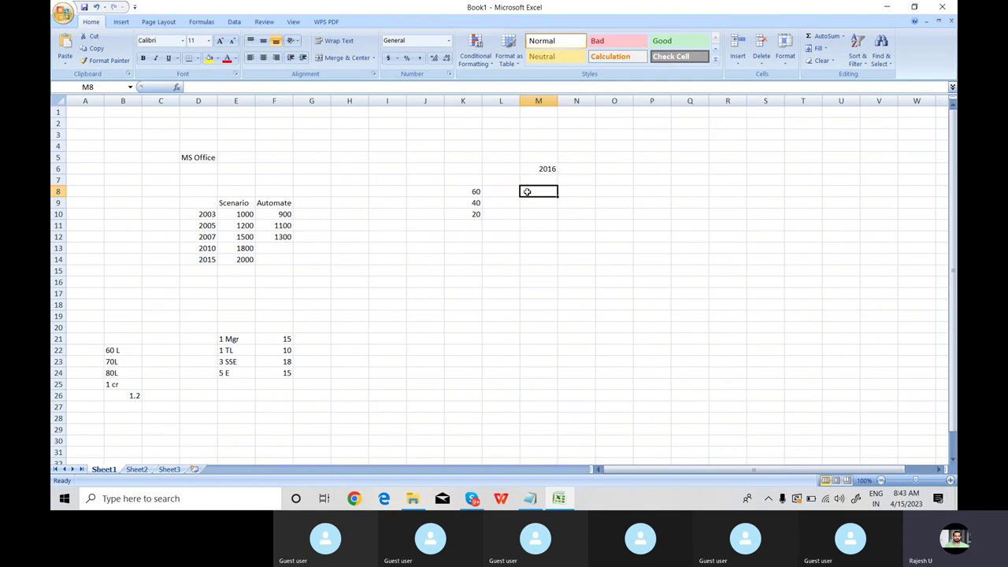
pyautogui.click(472, 215)
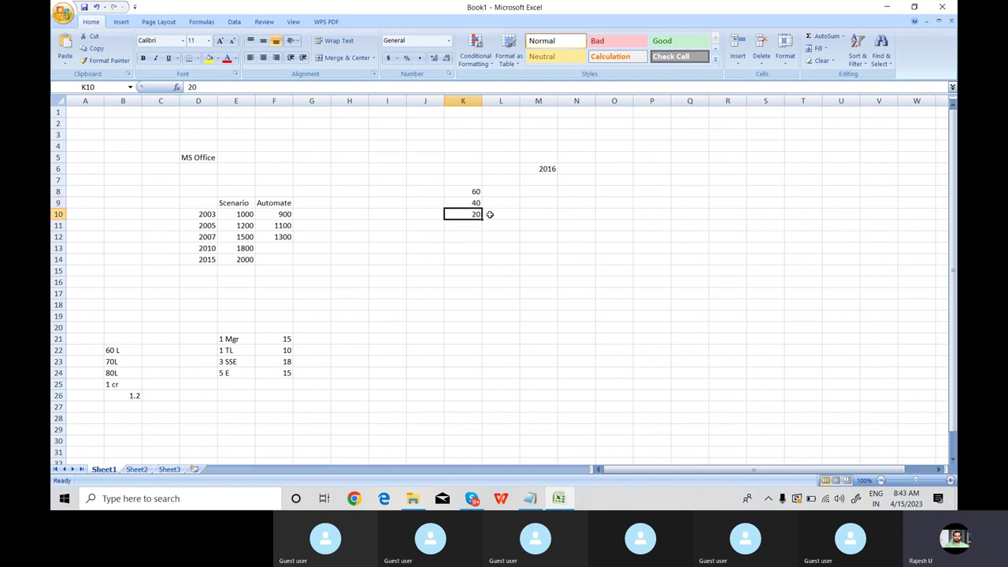
pyautogui.click(496, 215)
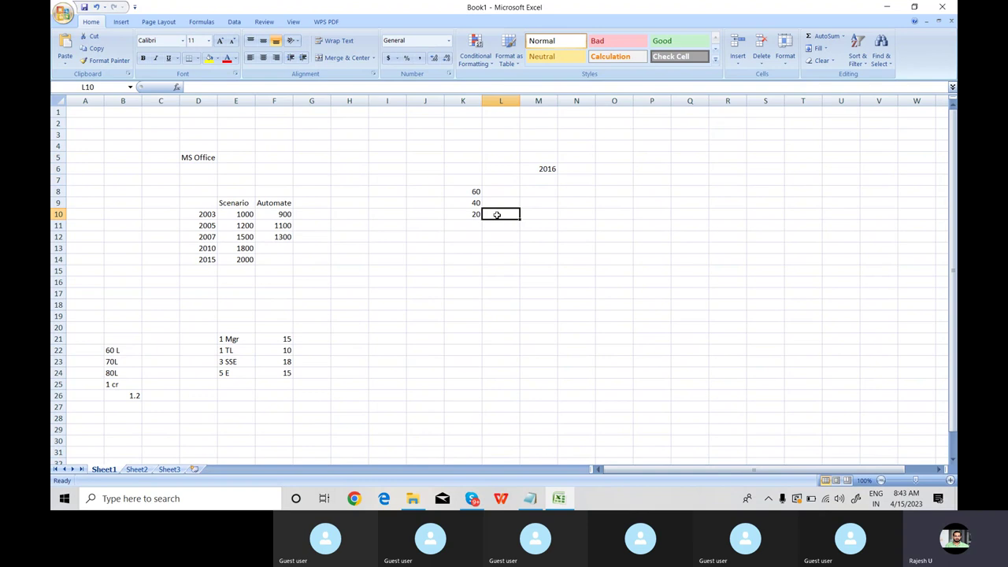
pyautogui.click(524, 216)
pyautogui.click(507, 215)
pyautogui.click(531, 215)
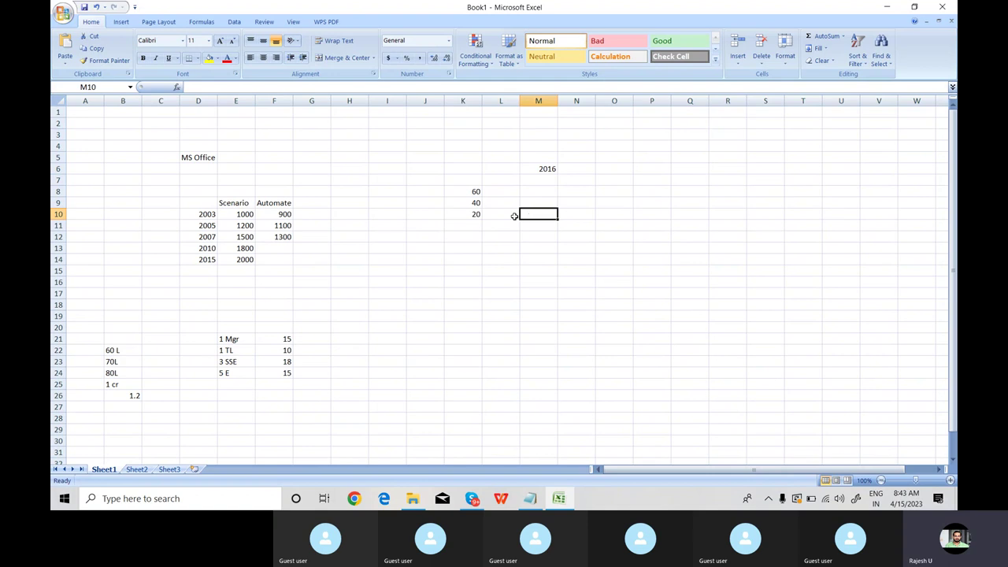
pyautogui.click(511, 215)
pyautogui.click(533, 216)
pyautogui.click(470, 215)
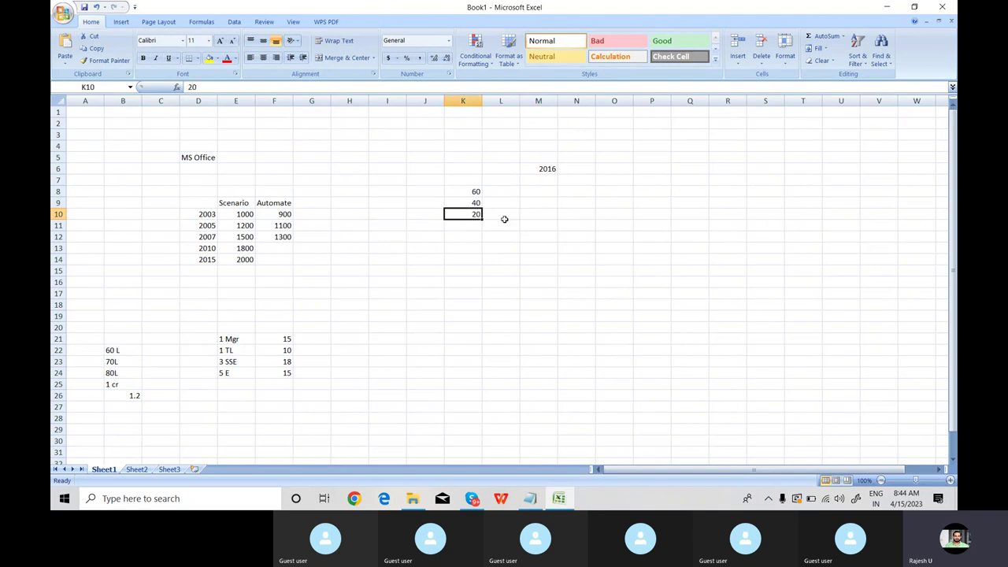
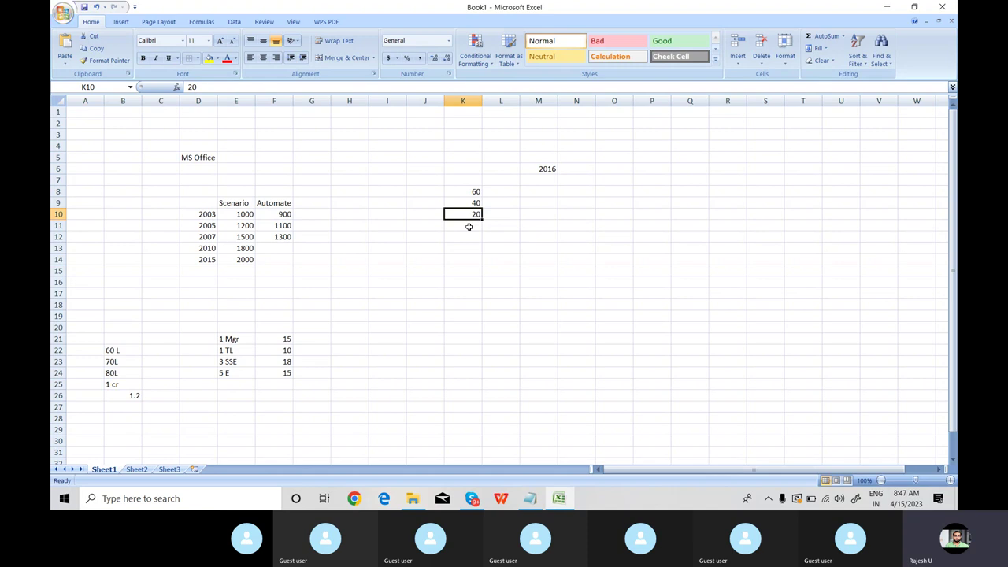
pyautogui.click(505, 213)
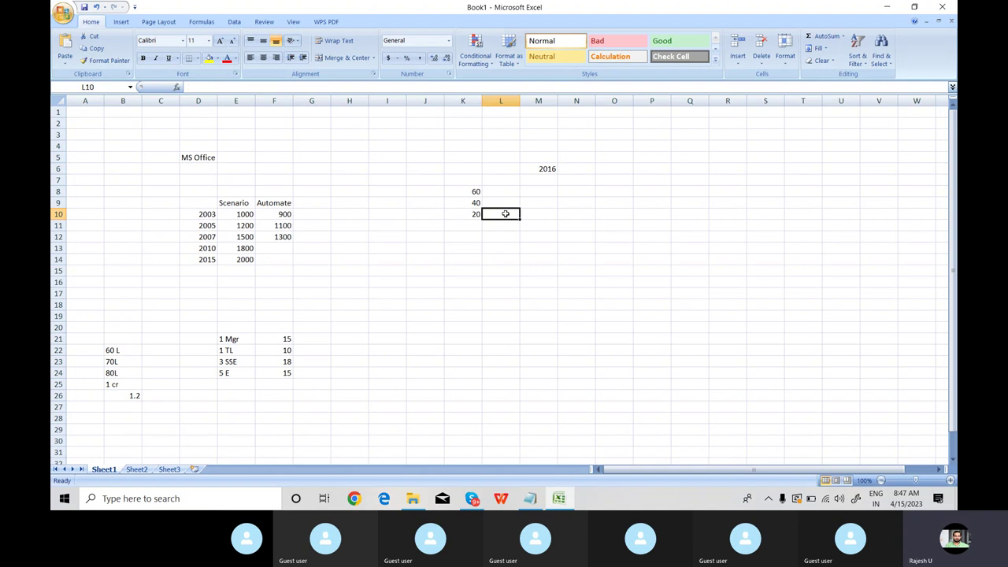
pyautogui.click(538, 215)
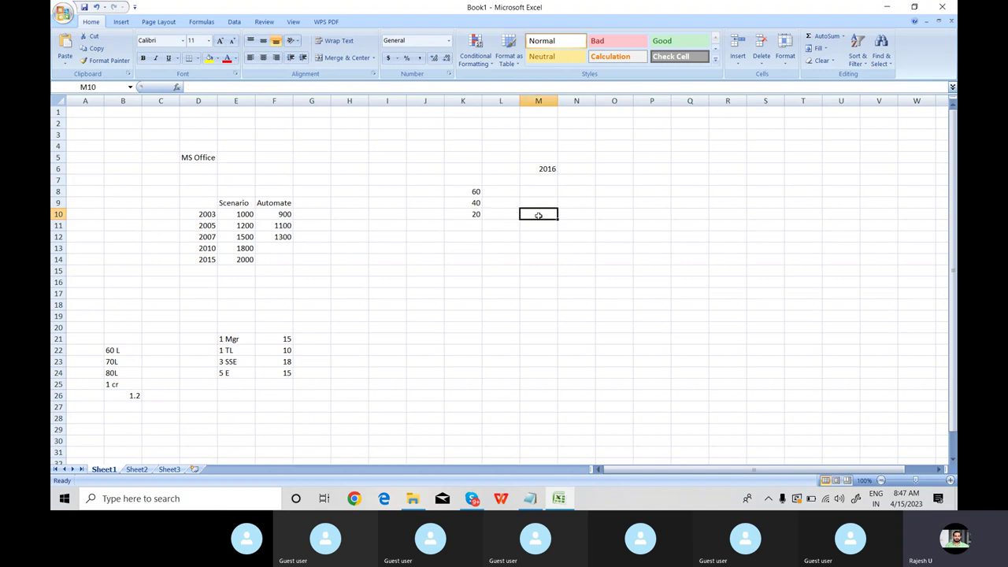
pyautogui.click(505, 217)
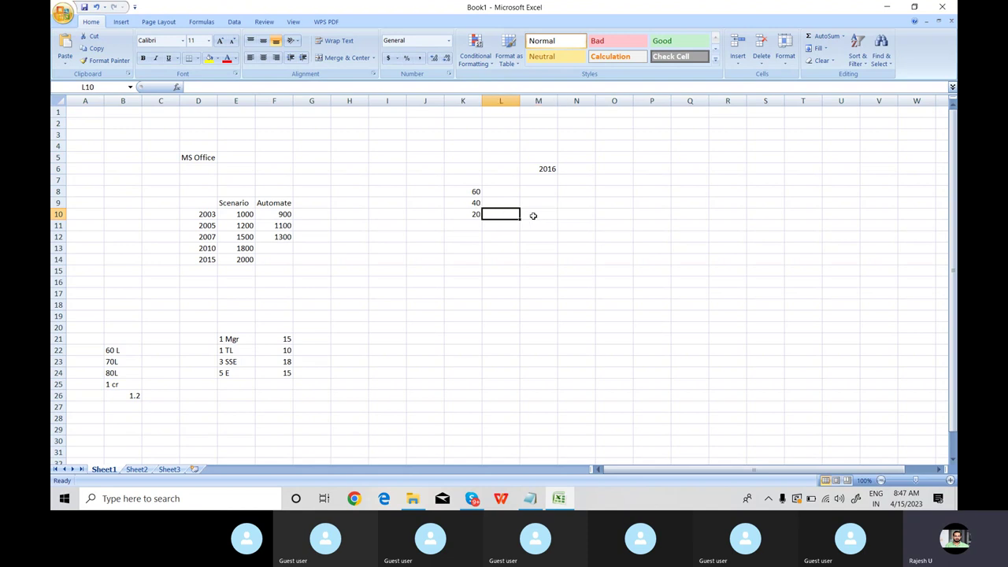
# Step: Enter 4 in cell N10 and 6 in cell O10, in the same row as the 20
pyautogui.click(536, 215)
pyautogui.click(571, 213)
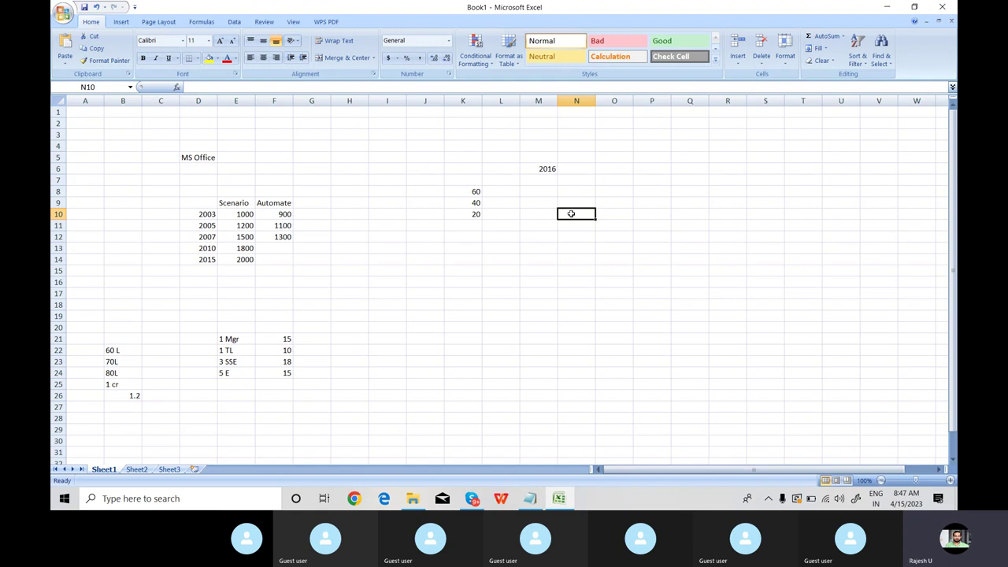
pyautogui.write('4')
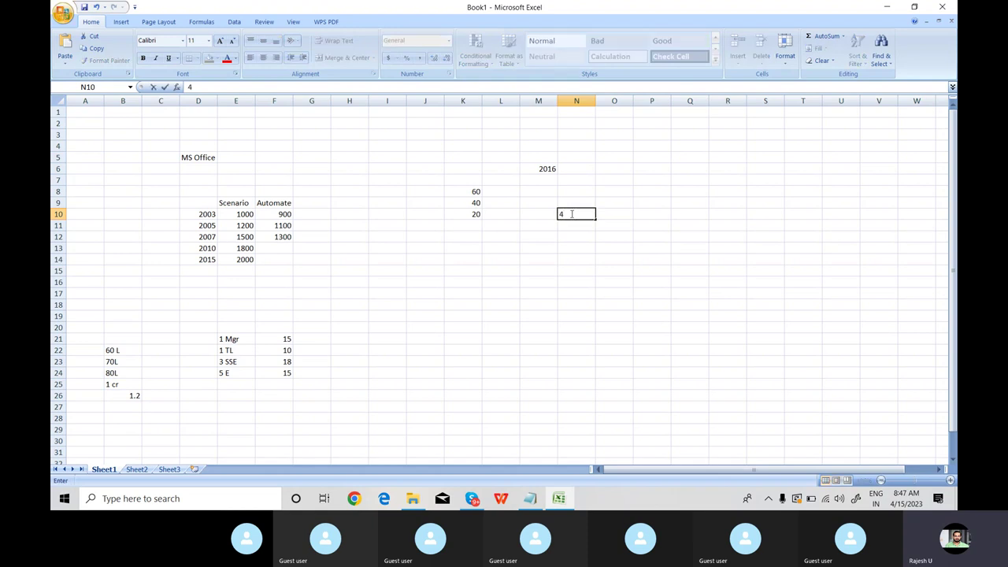
pyautogui.click(609, 214)
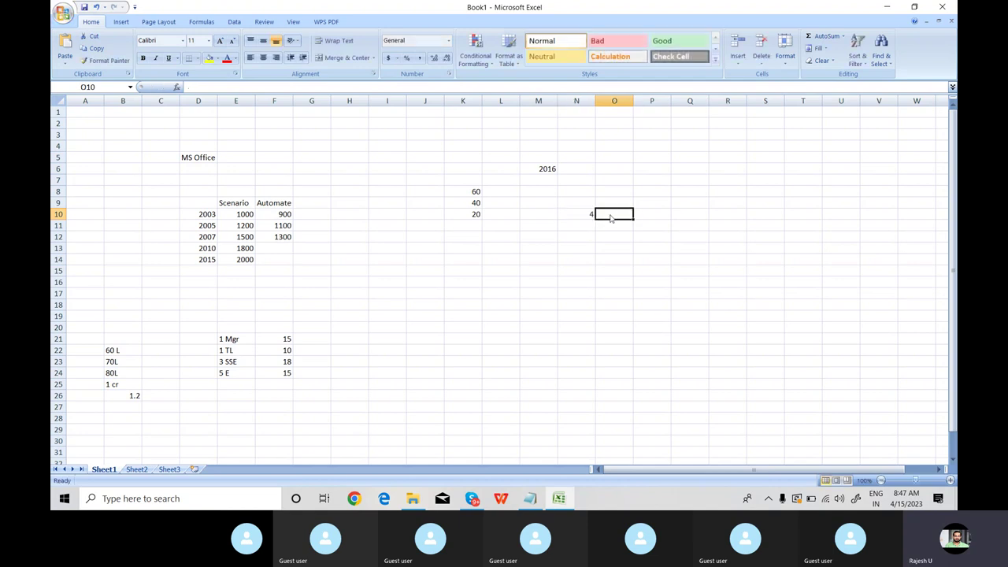
pyautogui.write('6')
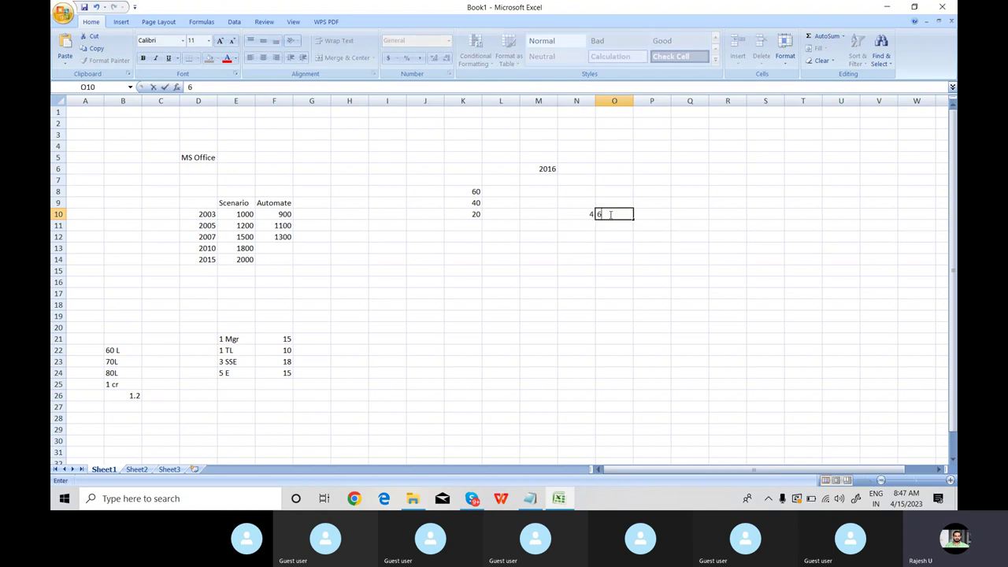
pyautogui.click(617, 234)
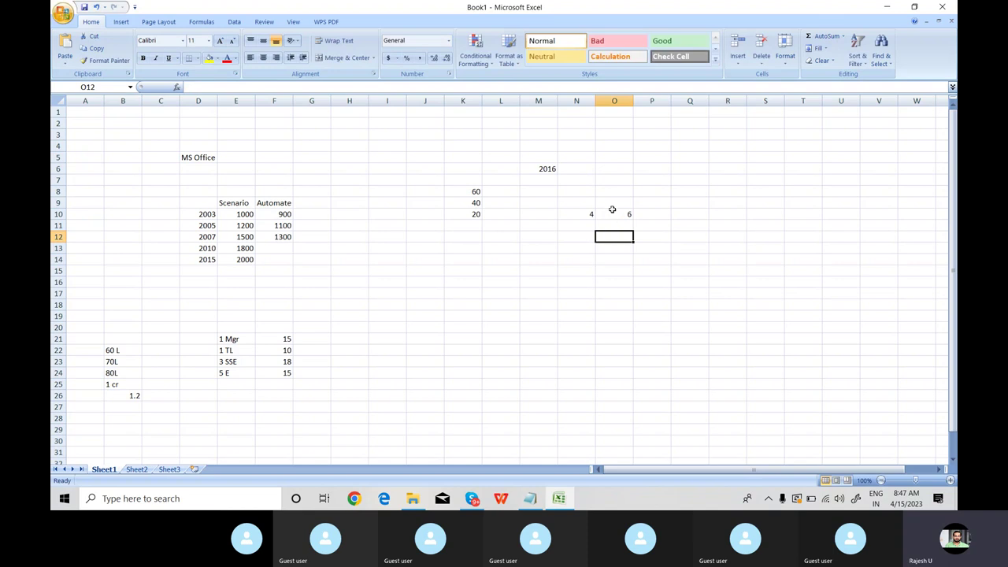
# Step: Enter 10 in cell P10, directly beside the 6
pyautogui.click(610, 212)
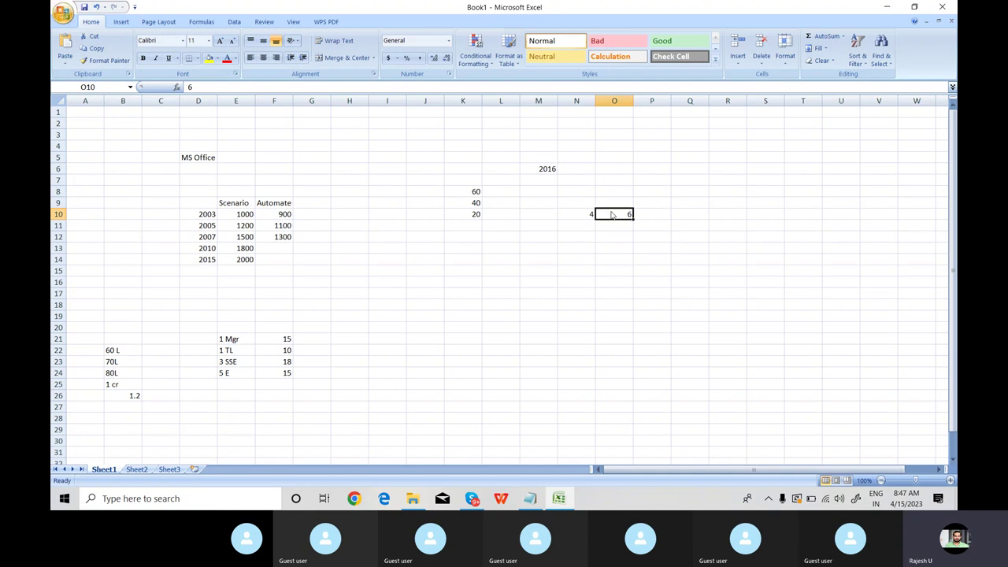
pyautogui.click(588, 215)
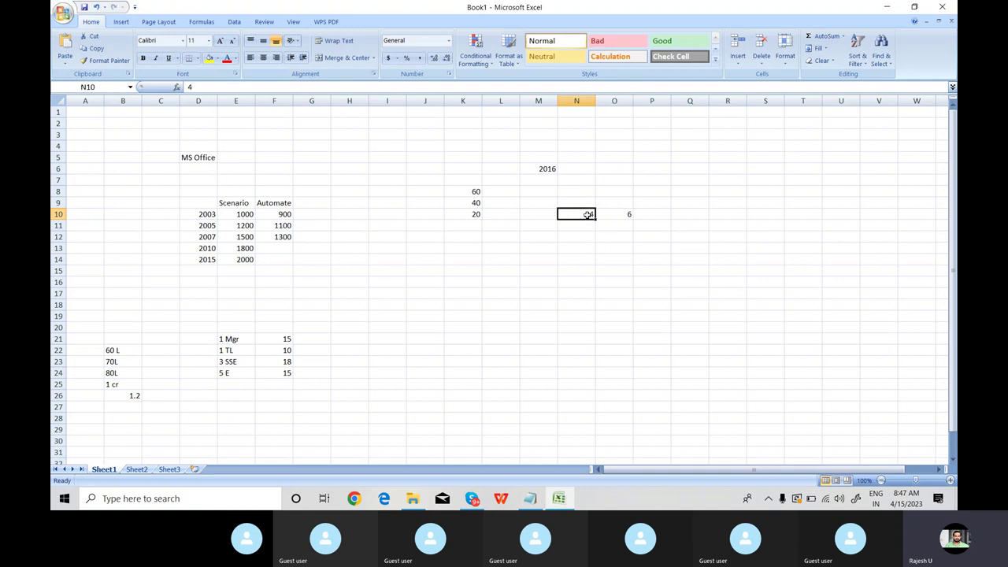
pyautogui.click(611, 212)
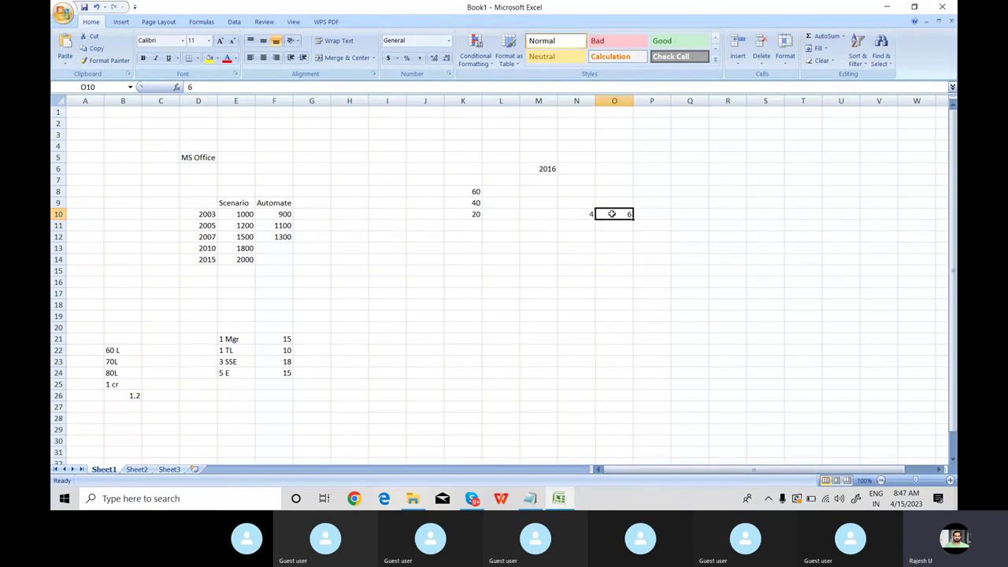
pyautogui.click(652, 215)
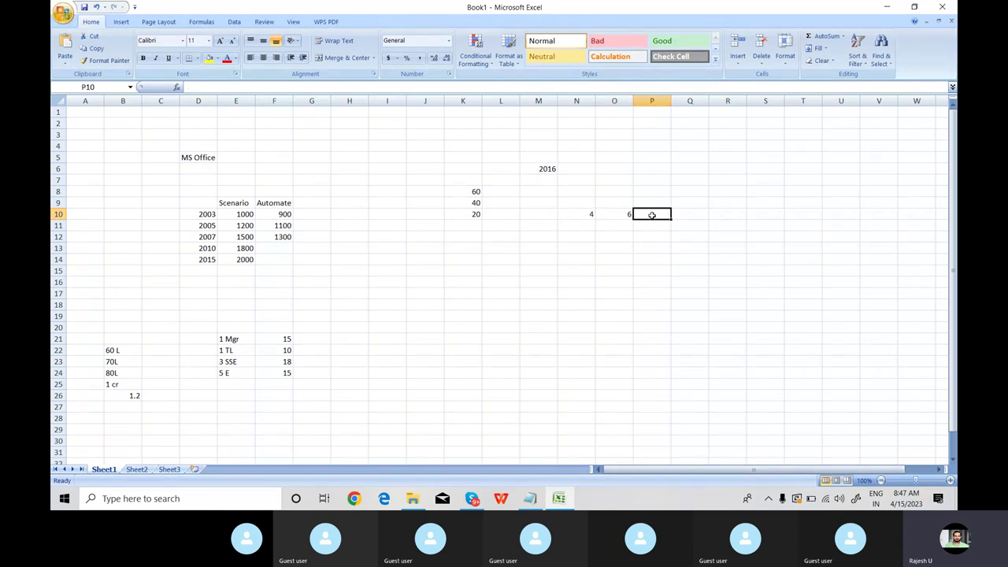
pyautogui.write('10')
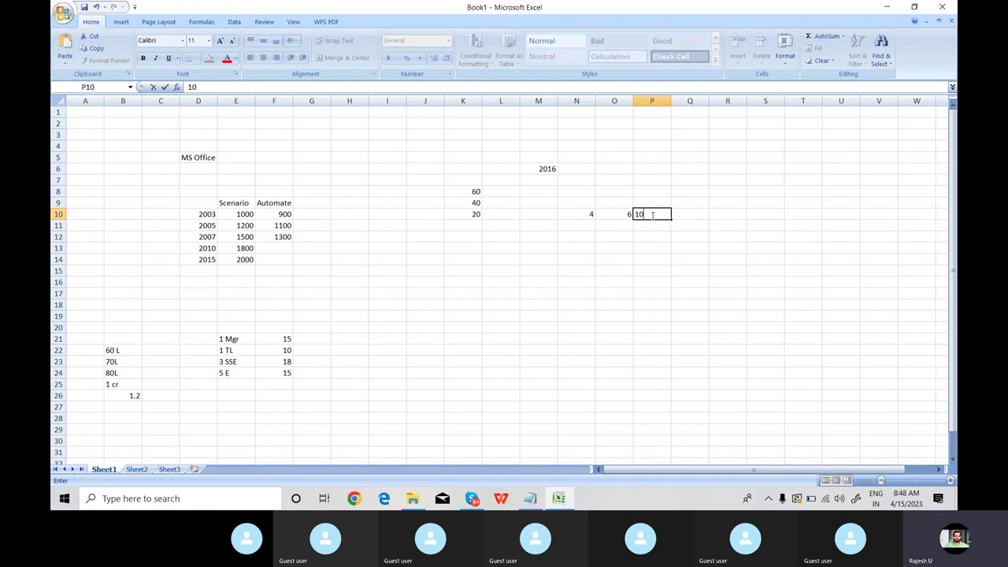
pyautogui.press('Return')
pyautogui.click(588, 214)
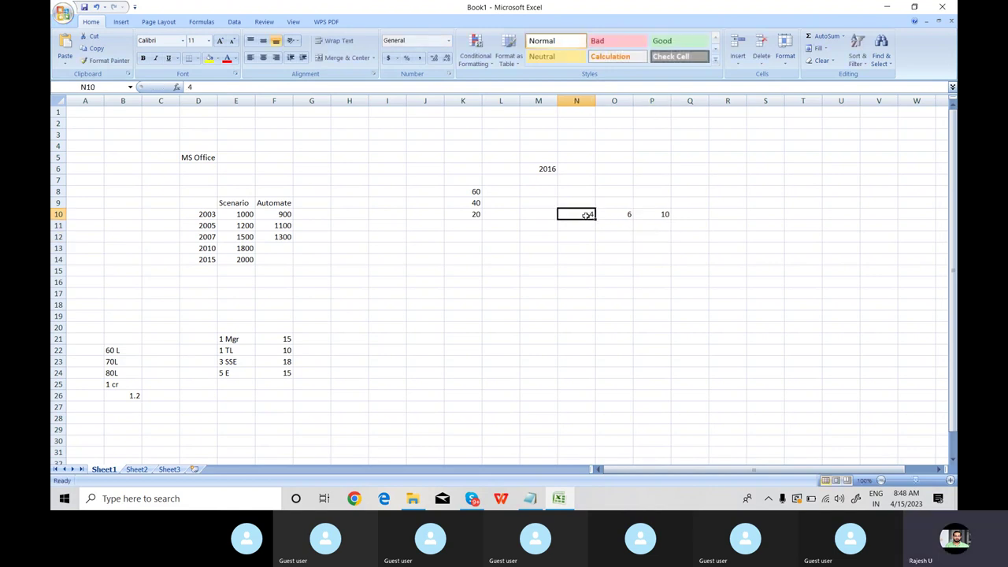
pyautogui.click(611, 215)
pyautogui.click(651, 216)
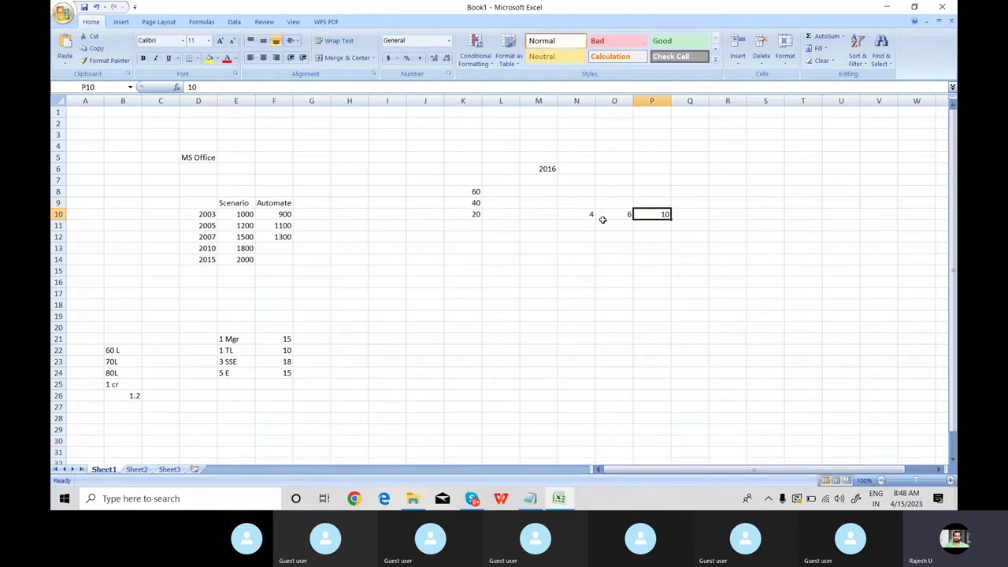
pyautogui.click(654, 201)
pyautogui.click(654, 192)
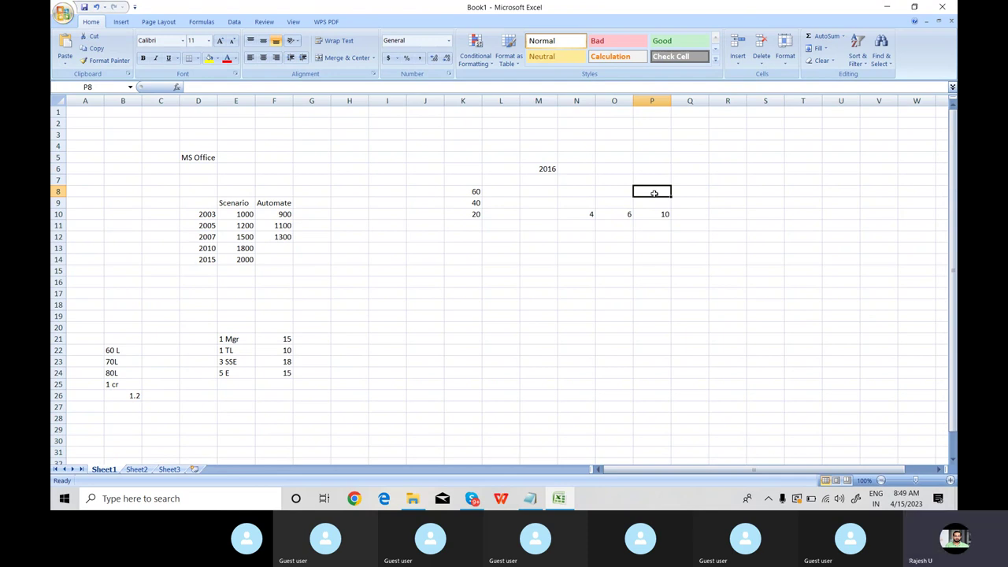
pyautogui.click(662, 220)
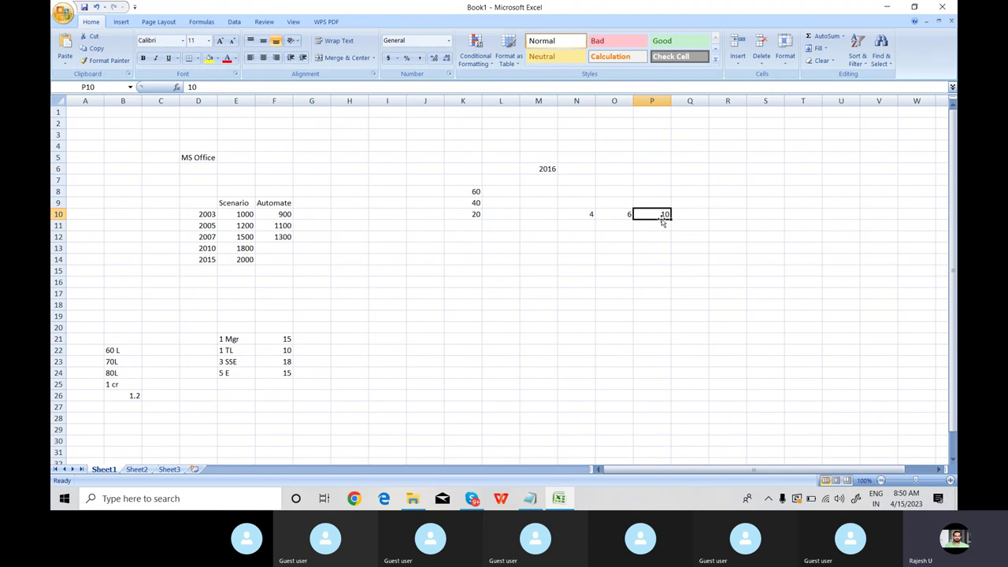
pyautogui.click(656, 203)
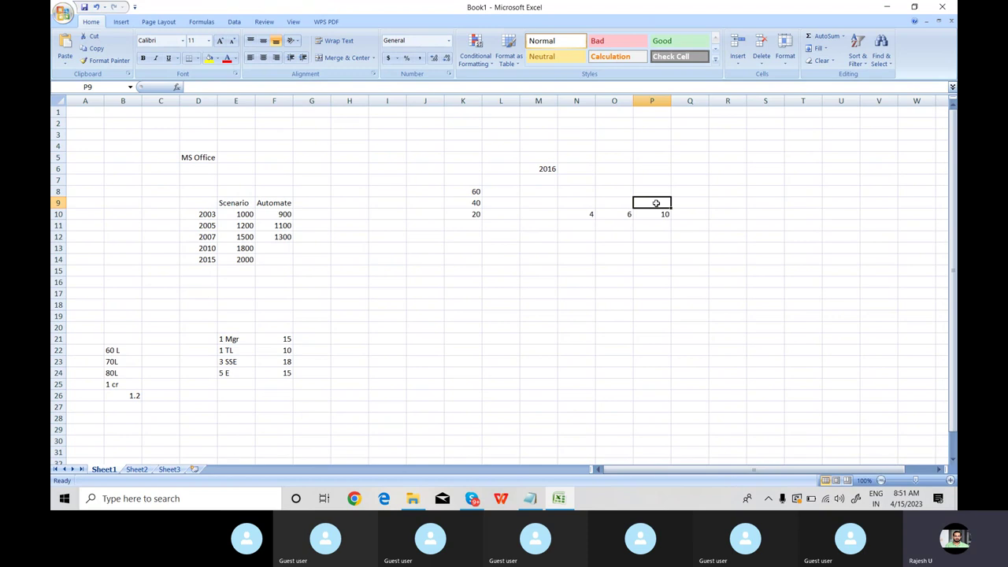
# Step: Enter the years 2003 in cell N15 and 2007 in cell O15, below the row of 4, 6 and 10
pyautogui.click(567, 270)
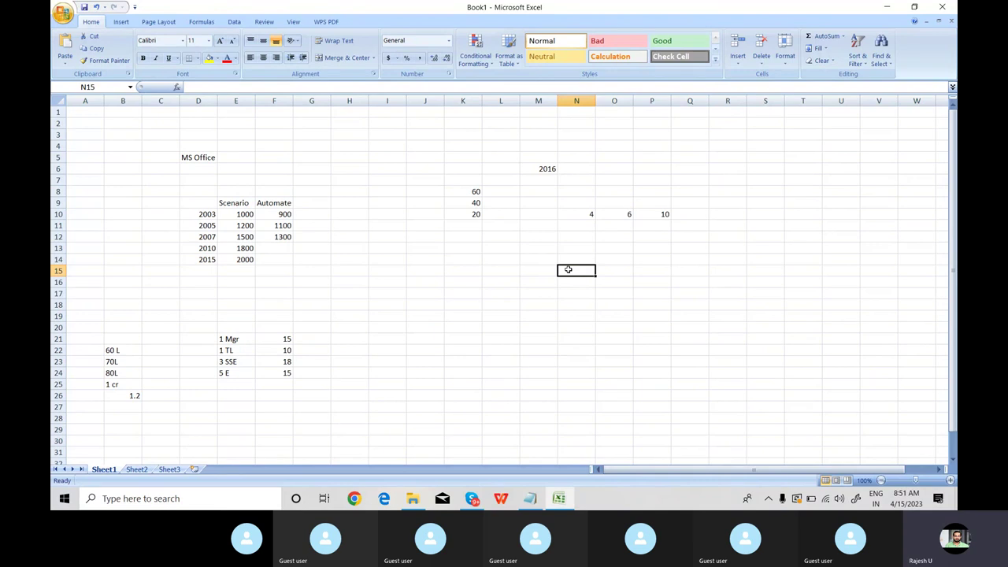
pyautogui.write('2003')
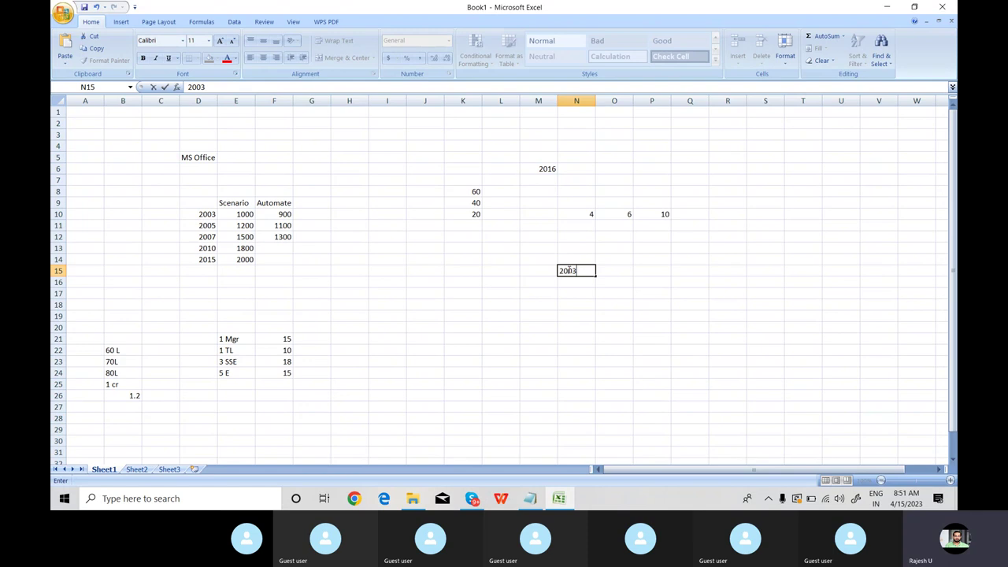
pyautogui.click(610, 272)
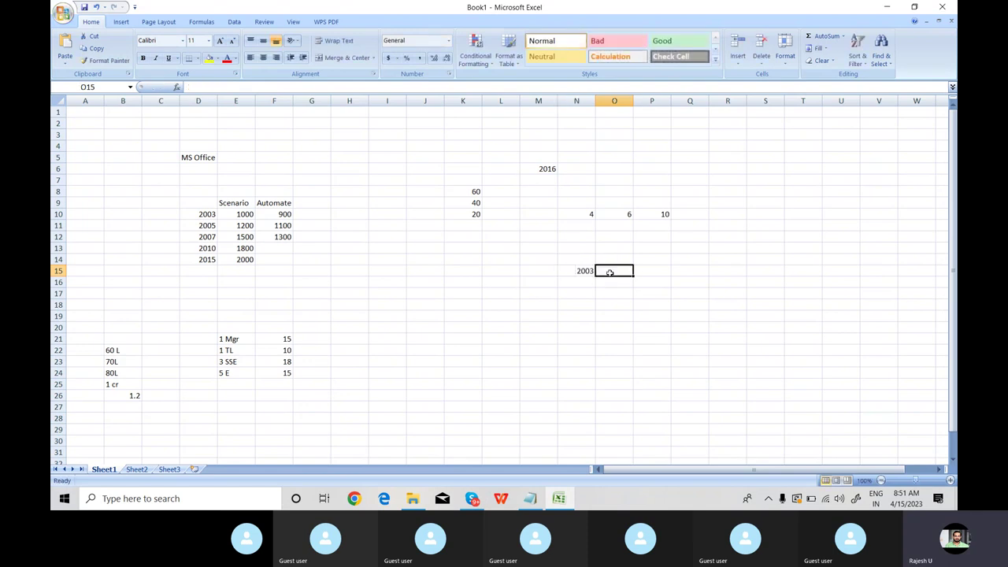
pyautogui.write('2007')
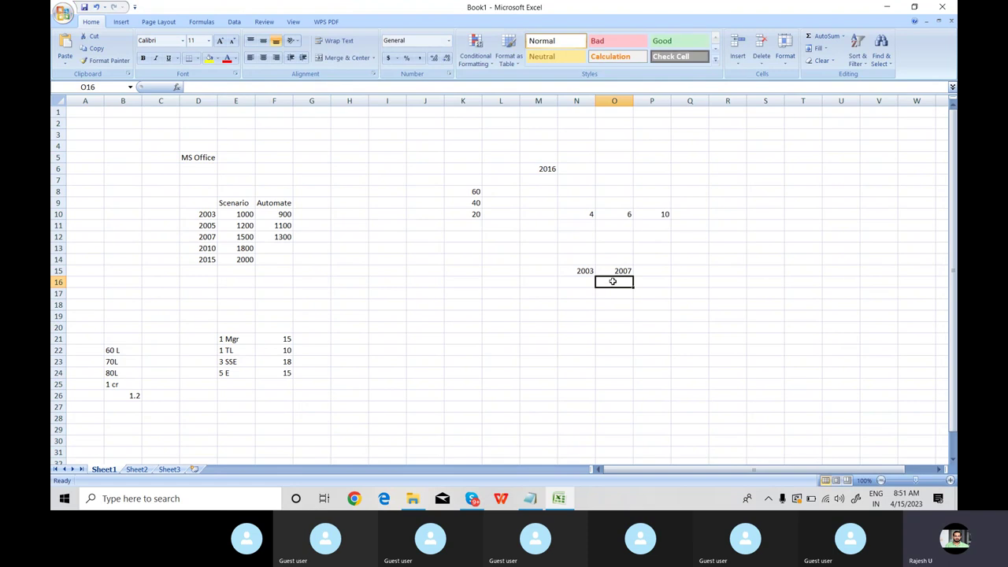
pyautogui.click(611, 272)
pyautogui.rightClick(611, 273)
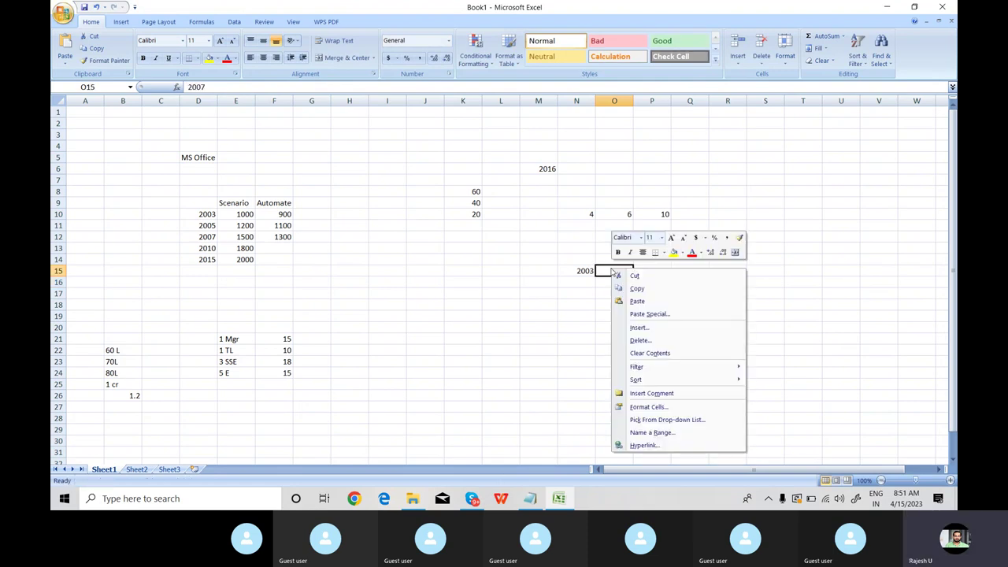
pyautogui.click(579, 272)
pyautogui.click(576, 270)
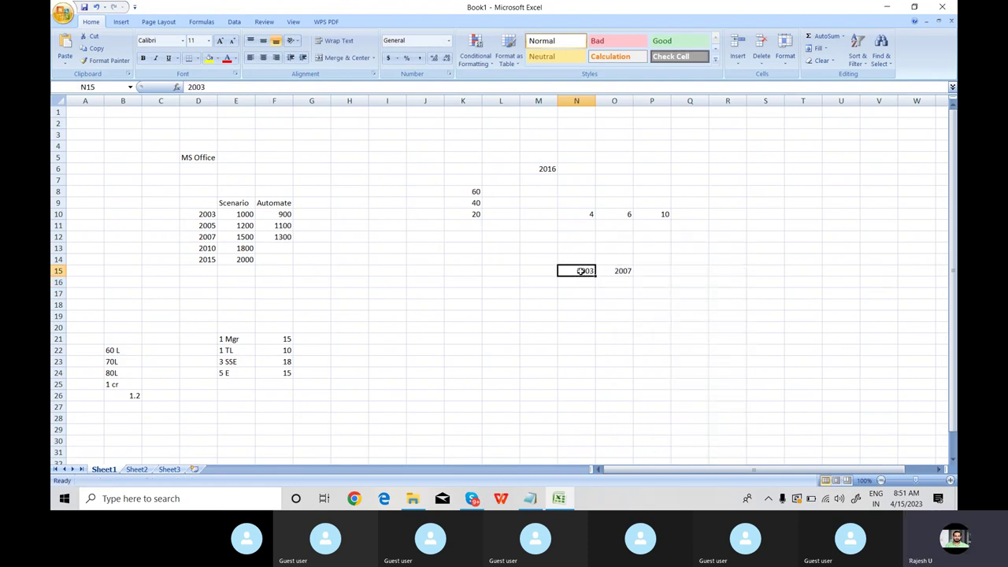
pyautogui.click(608, 270)
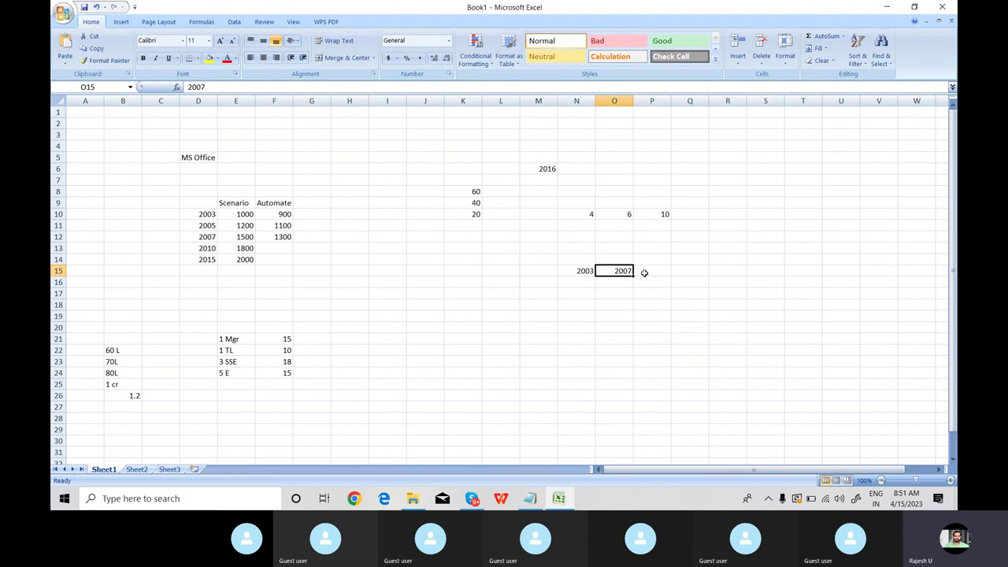
# Step: Enter 2011-- in cell P15, directly beside the 2007 entry of the lower year row
pyautogui.rightClick(644, 272)
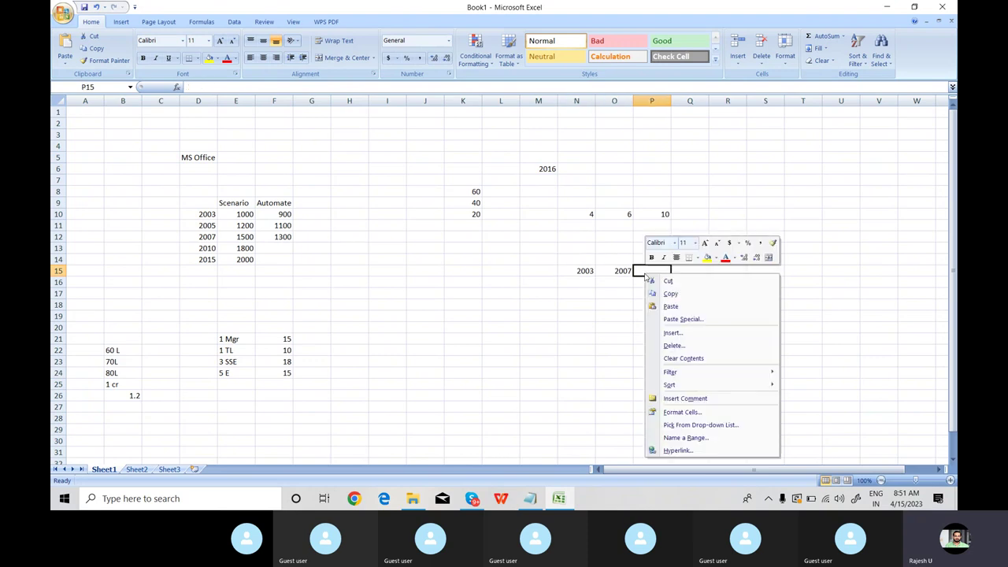
pyautogui.click(635, 271)
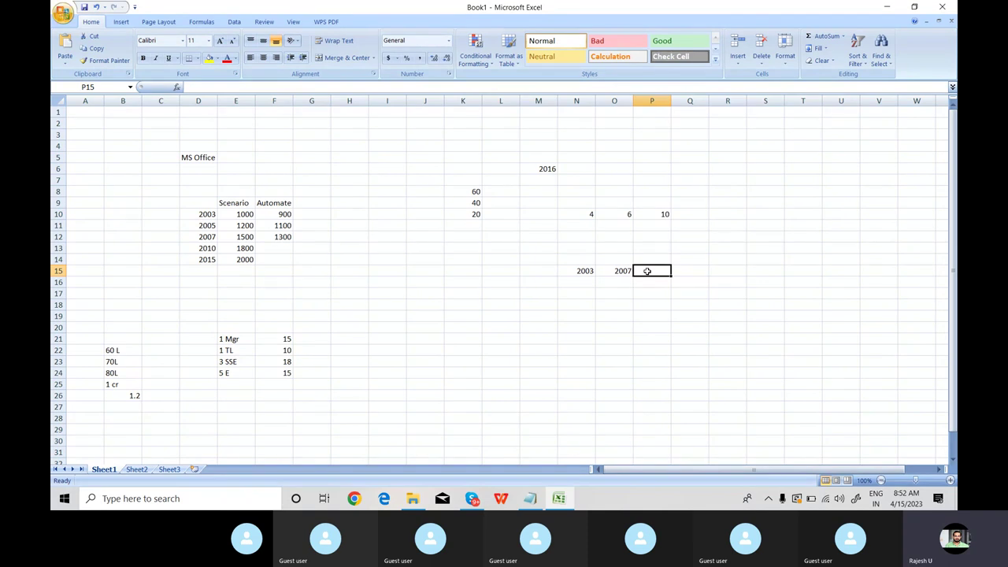
pyautogui.write('2100')
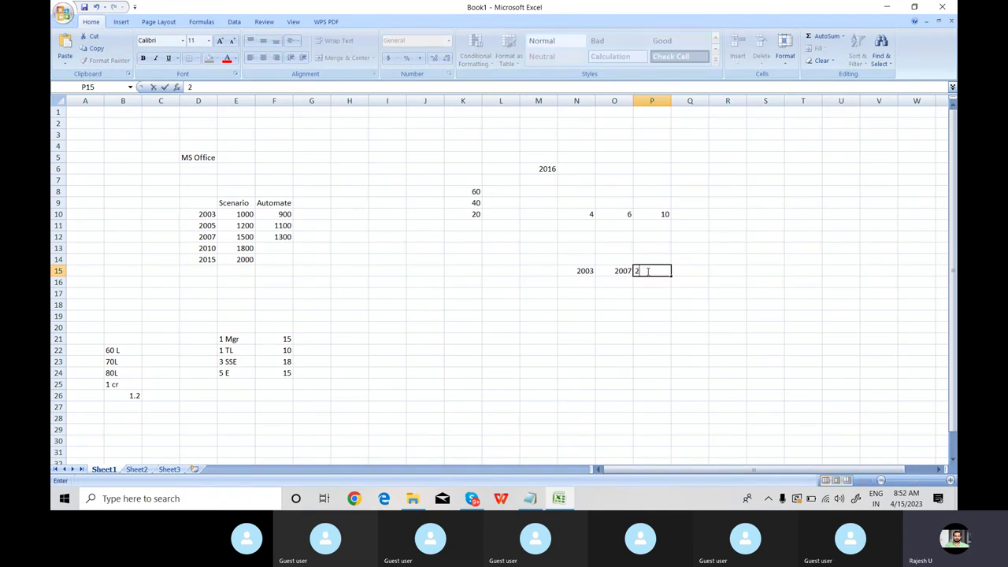
pyautogui.press('BackSpace')
pyautogui.press('BackSpace')
pyautogui.press('BackSpace')
pyautogui.write('011--')
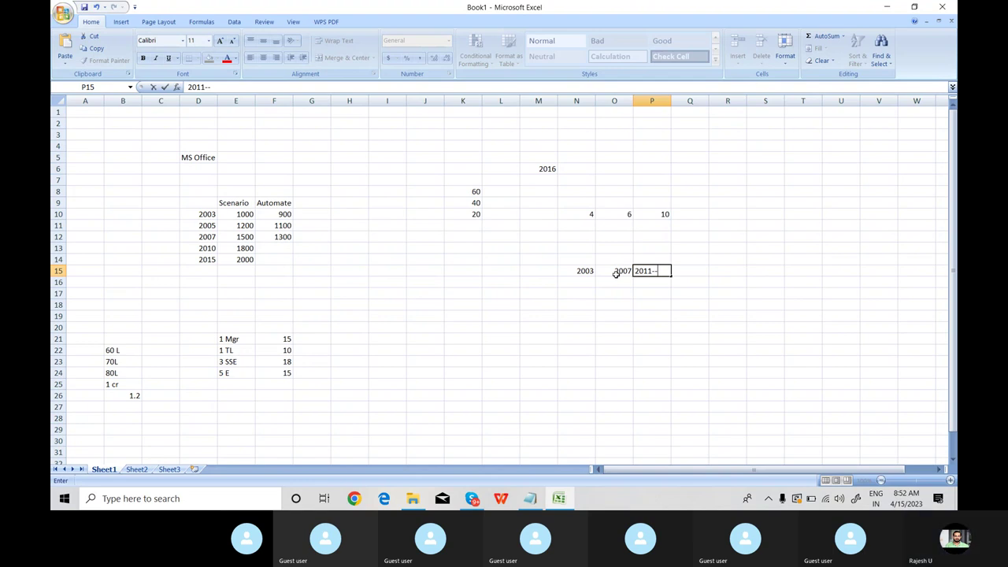
pyautogui.click(616, 274)
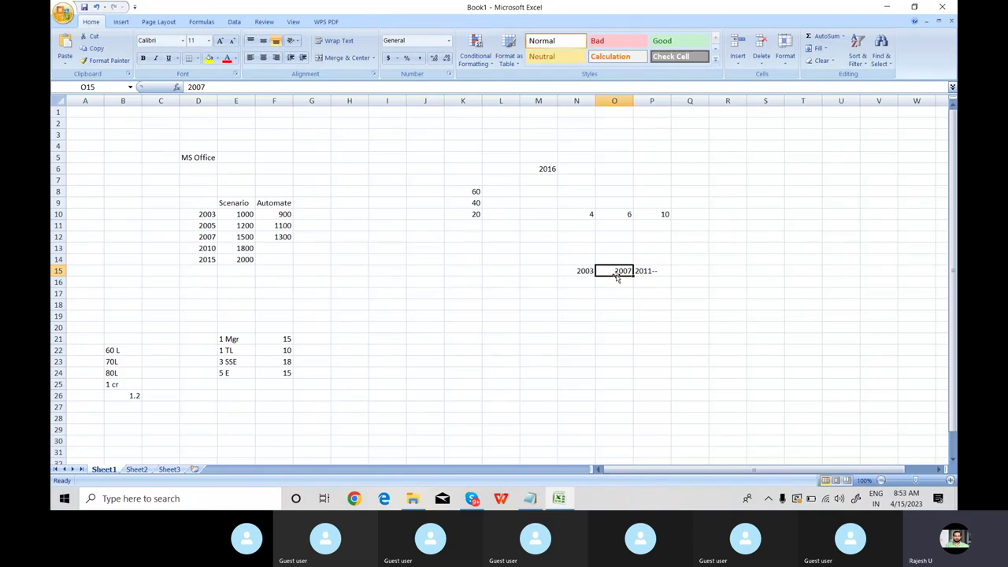
pyautogui.click(661, 270)
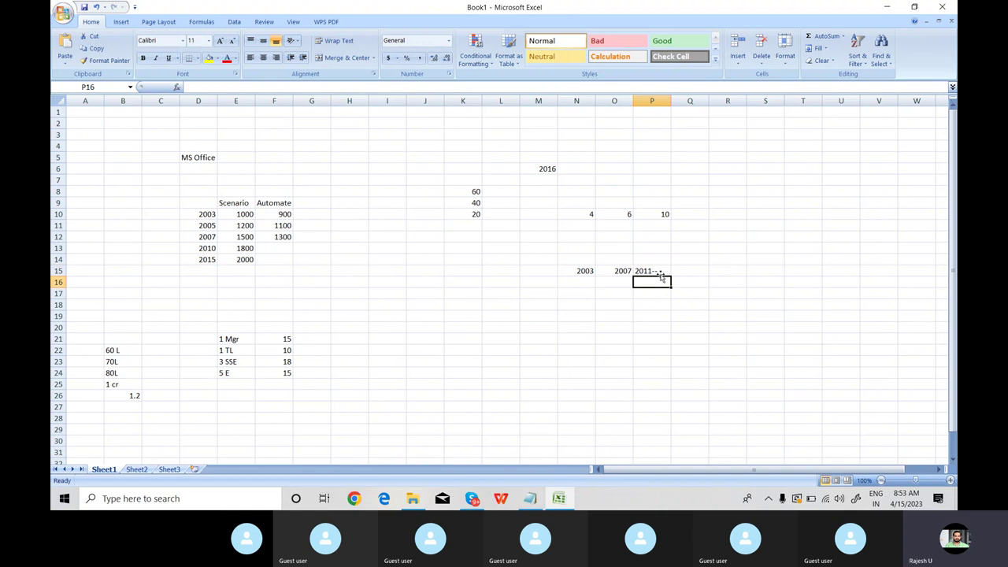
pyautogui.click(615, 270)
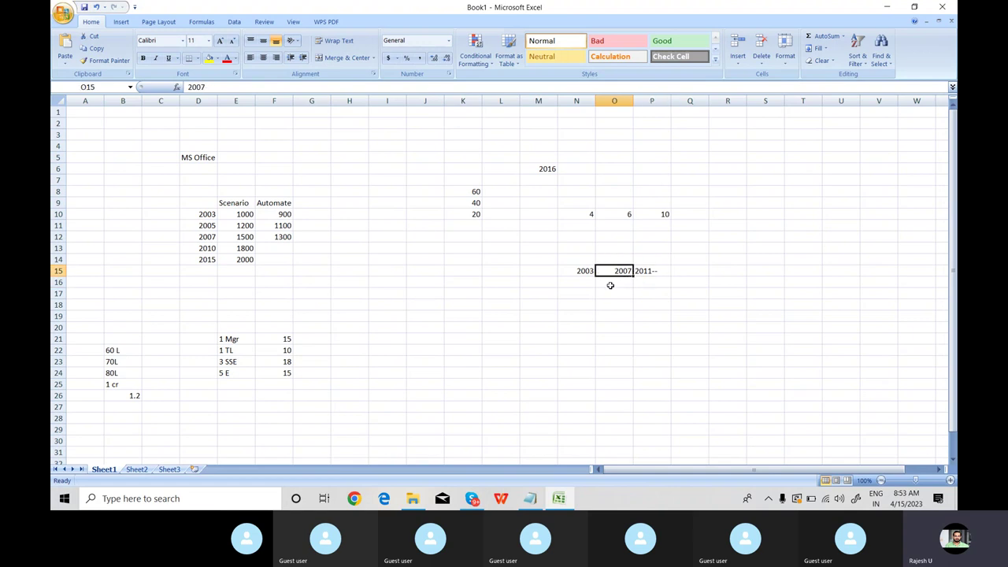
pyautogui.click(610, 283)
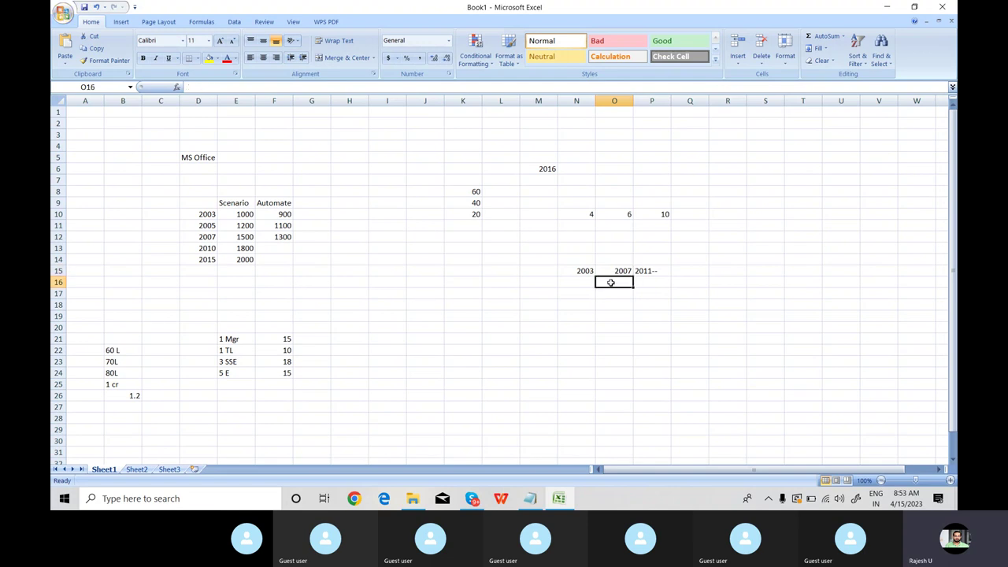
pyautogui.click(609, 271)
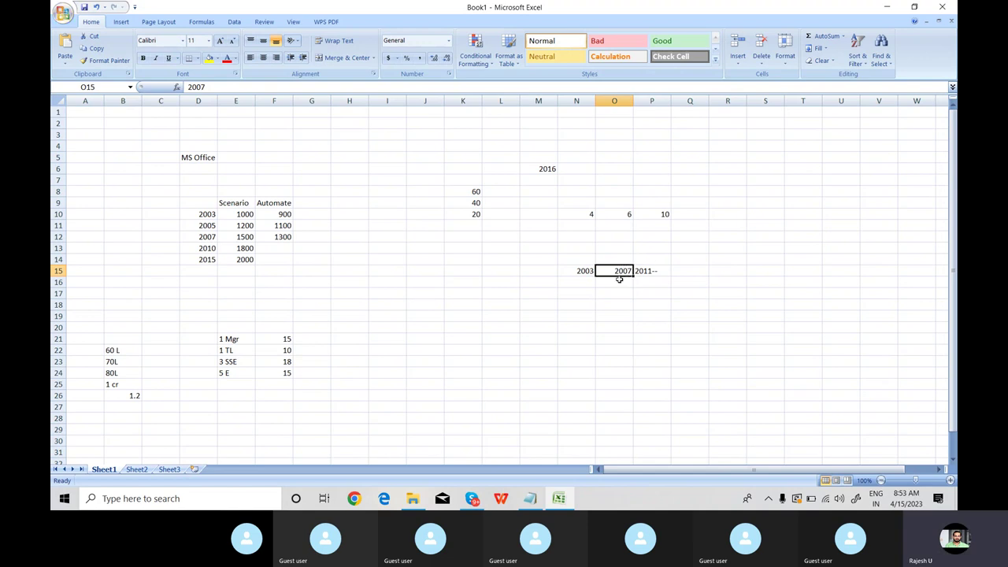
pyautogui.click(620, 279)
pyautogui.click(618, 269)
pyautogui.click(646, 271)
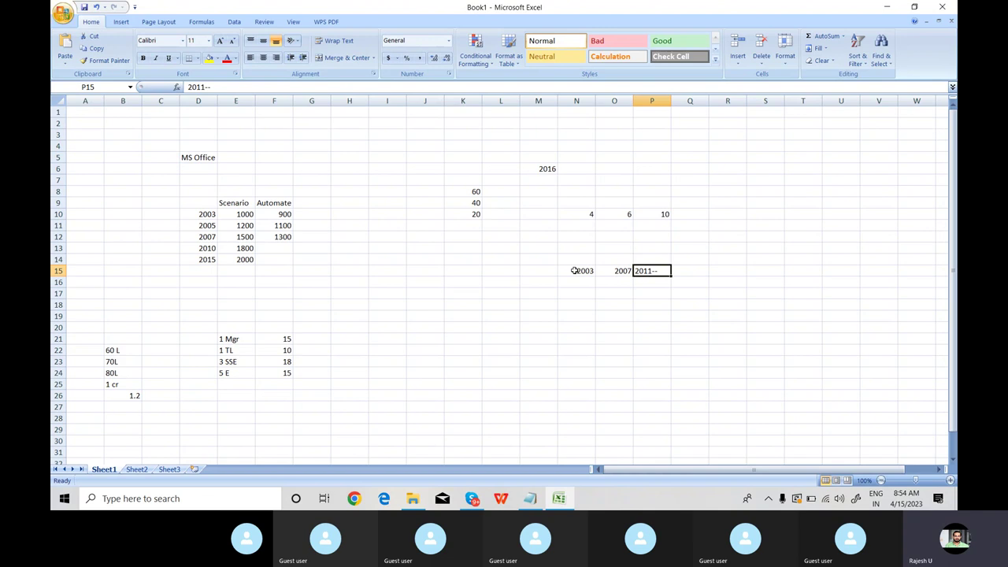
pyautogui.click(666, 226)
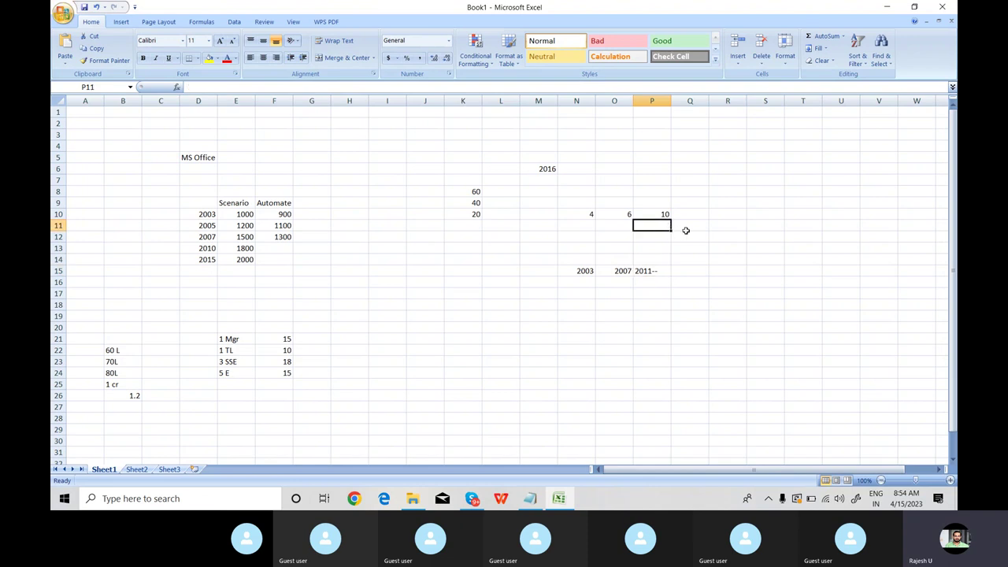
pyautogui.click(467, 214)
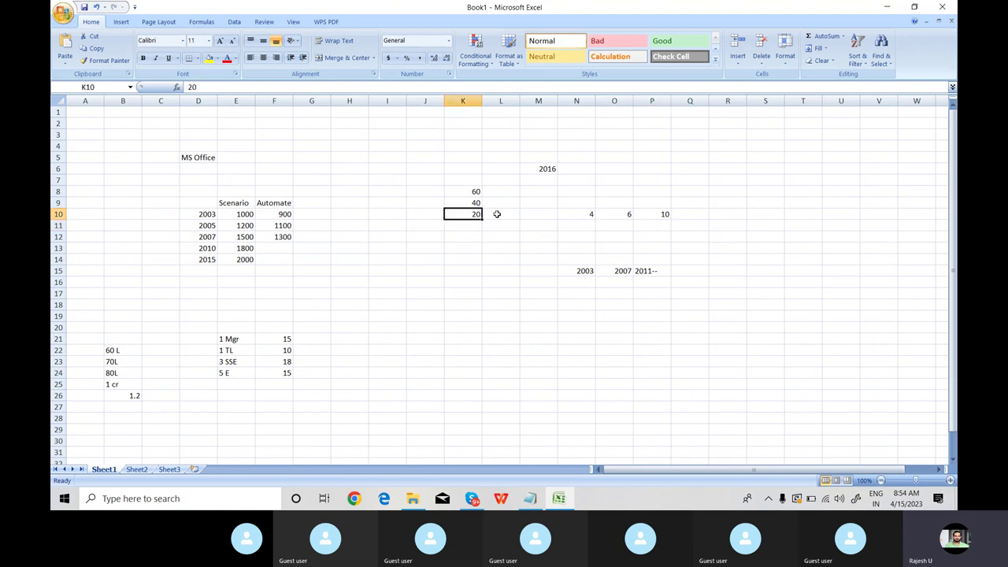
pyautogui.click(497, 214)
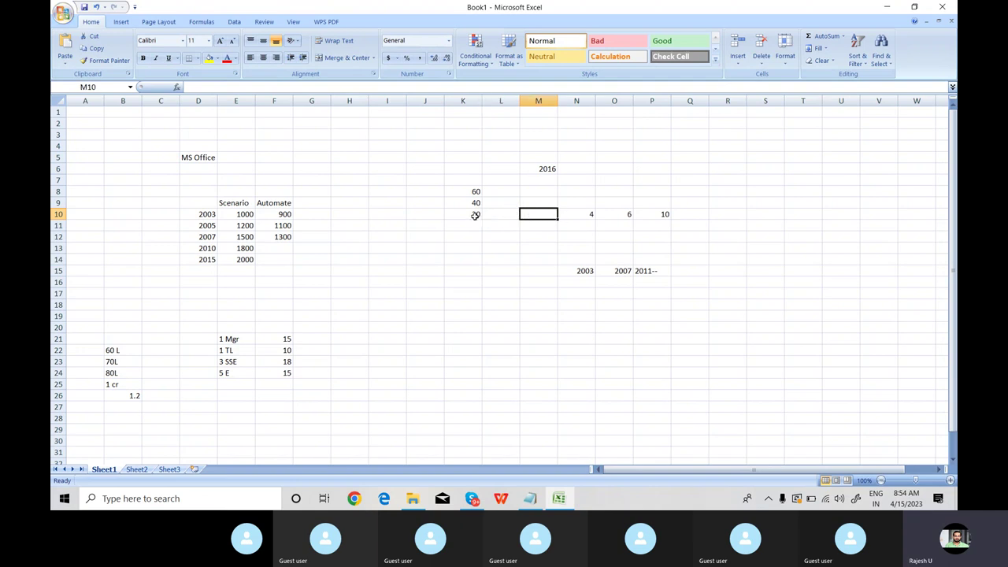
# Step: Enter 5 in cell I16, in the empty area between the scenario table and the year row
pyautogui.click(475, 215)
pyautogui.click(528, 216)
pyautogui.click(399, 281)
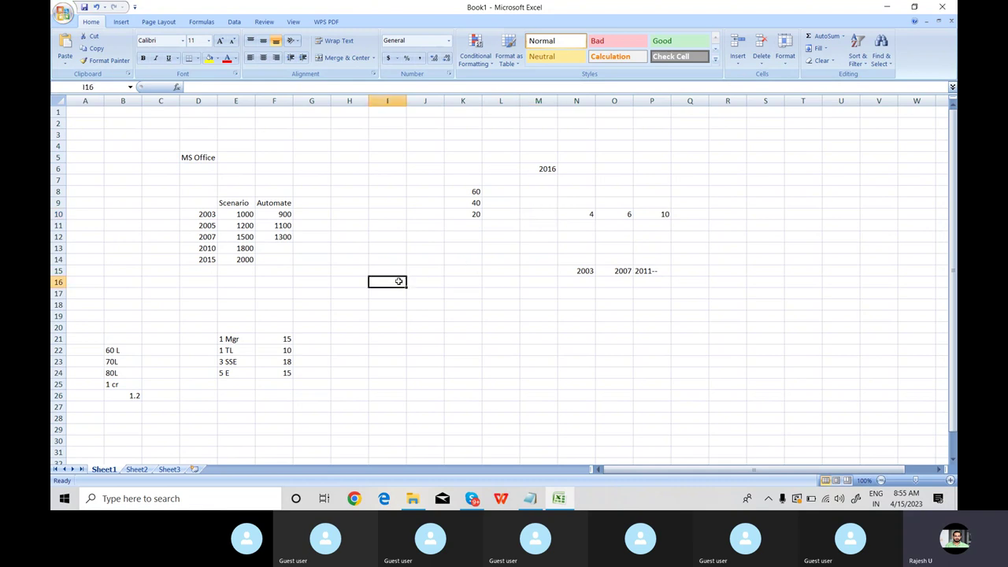
pyautogui.write('5')
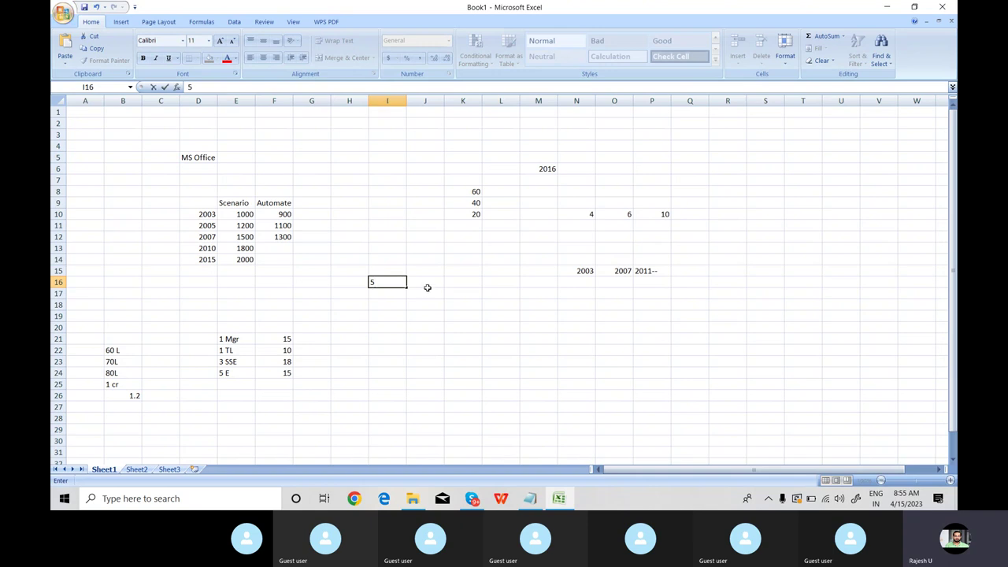
pyautogui.click(427, 287)
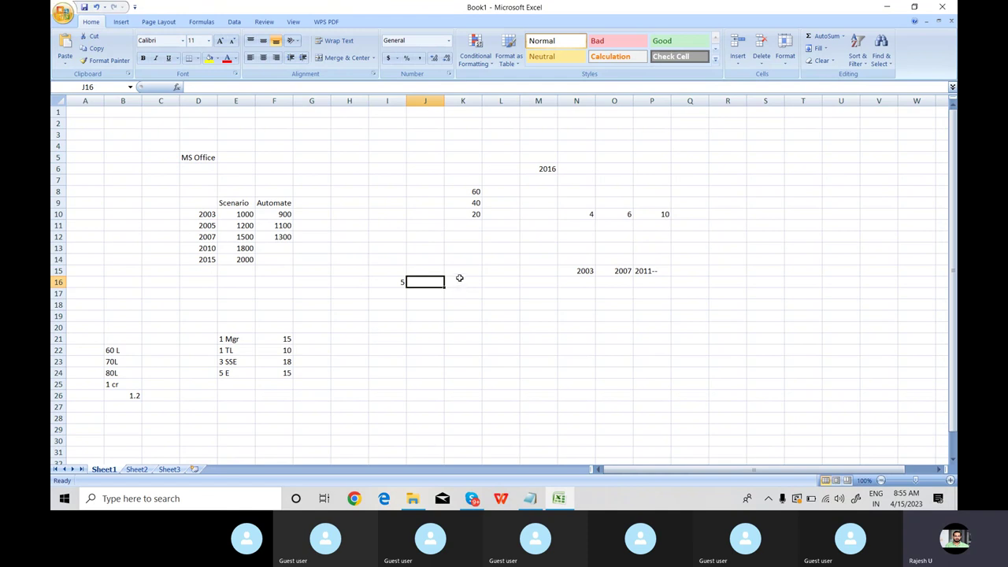
pyautogui.click(644, 230)
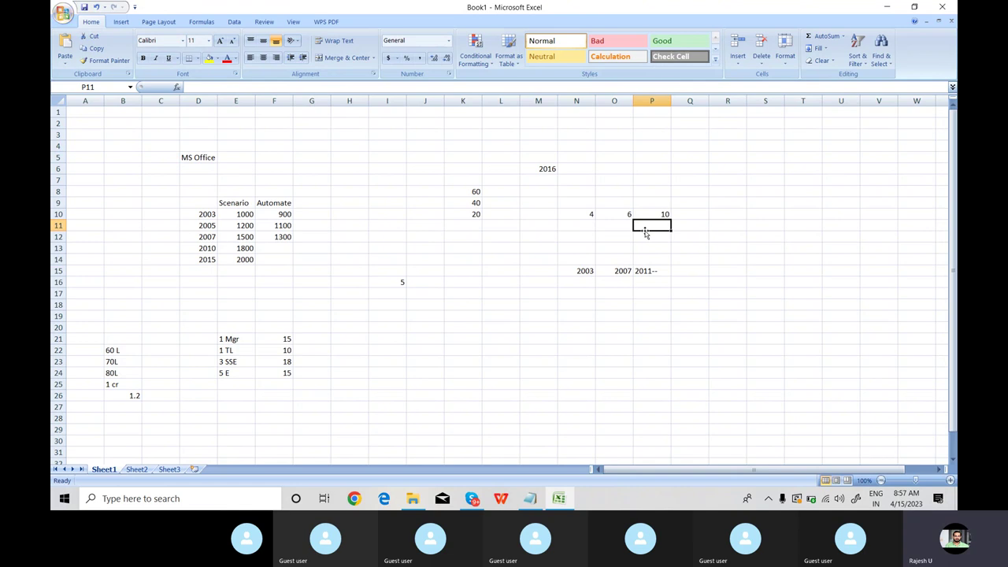
# Step: Check the Skype call window, minimize it and close the floating call preview covering the worksheet
pyautogui.click(471, 500)
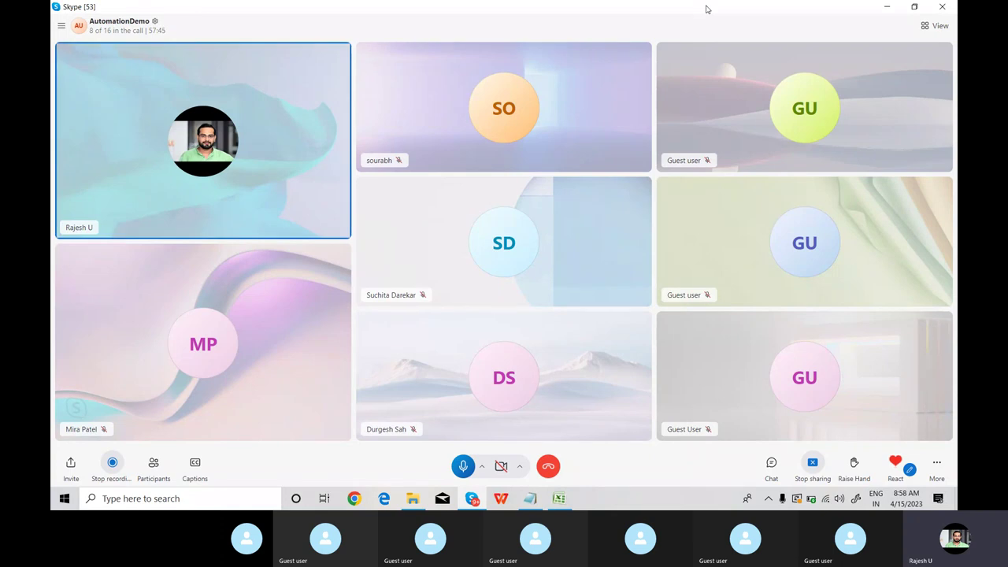
pyautogui.click(887, 7)
pyautogui.click(457, 259)
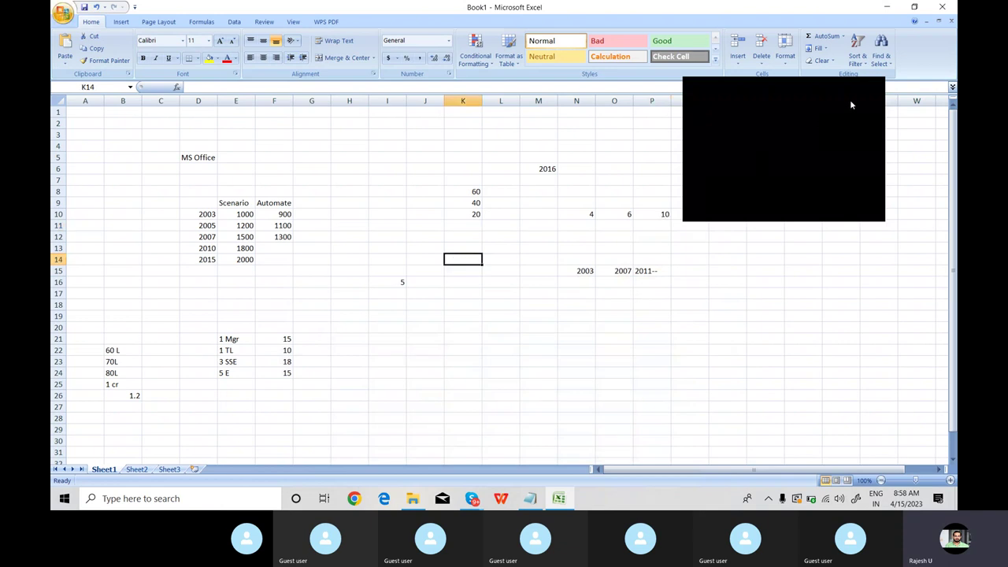
pyautogui.click(878, 92)
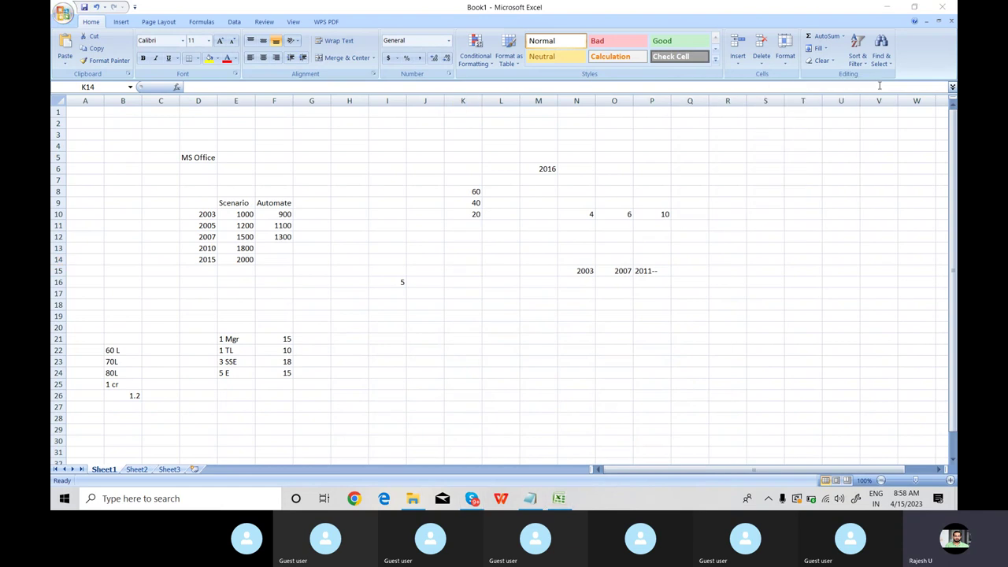
# Step: Set the worksheet zoom to 110%
pyautogui.keyDown('ctrl'); pyautogui.scroll(-1, 772, 292); pyautogui.keyUp('ctrl')
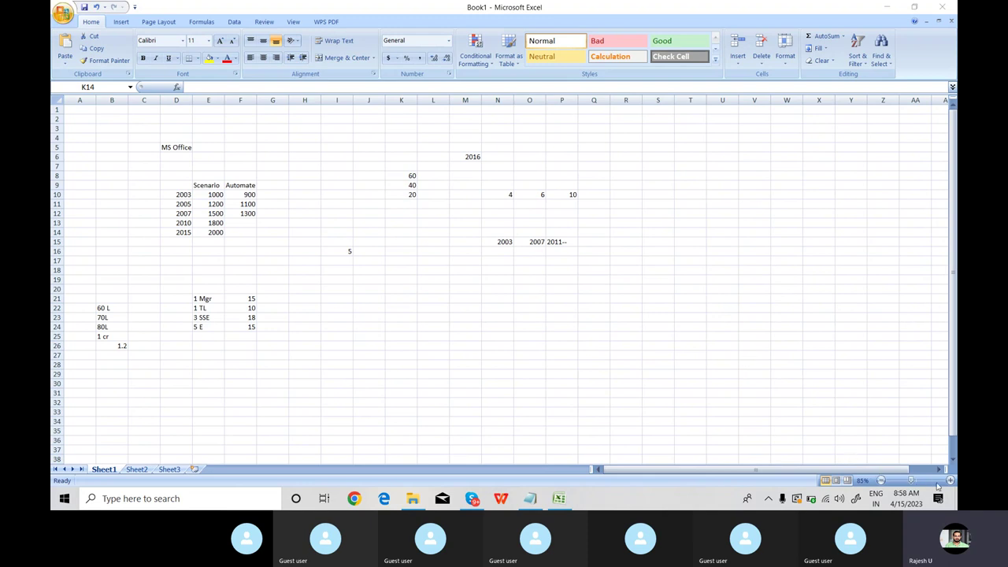
pyautogui.click(950, 481)
pyautogui.click(950, 480)
pyautogui.click(950, 481)
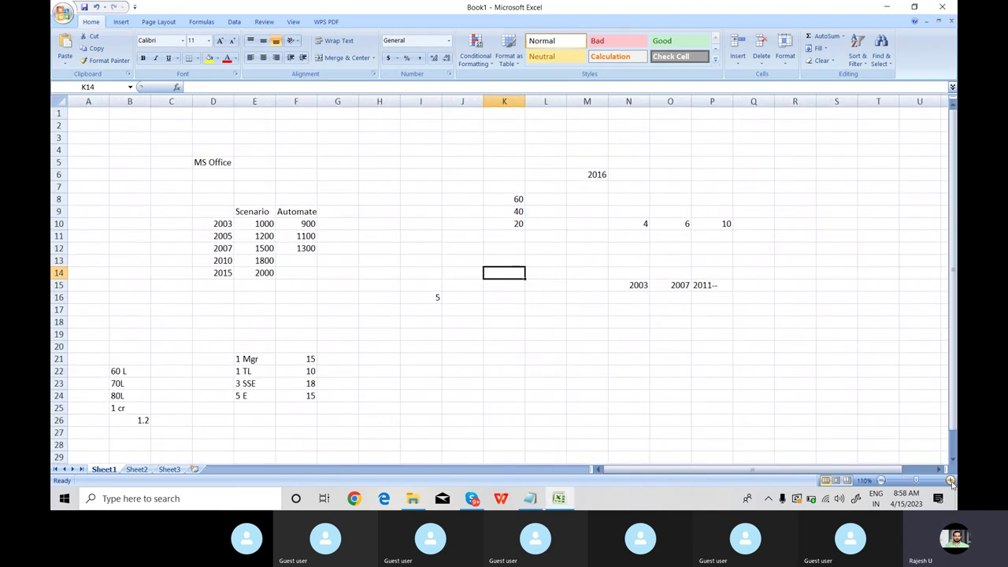
# Step: Switch to the Automation Testing notes in Notepad and start a new line after a blank line below "6 hrs"
pyautogui.click(530, 497)
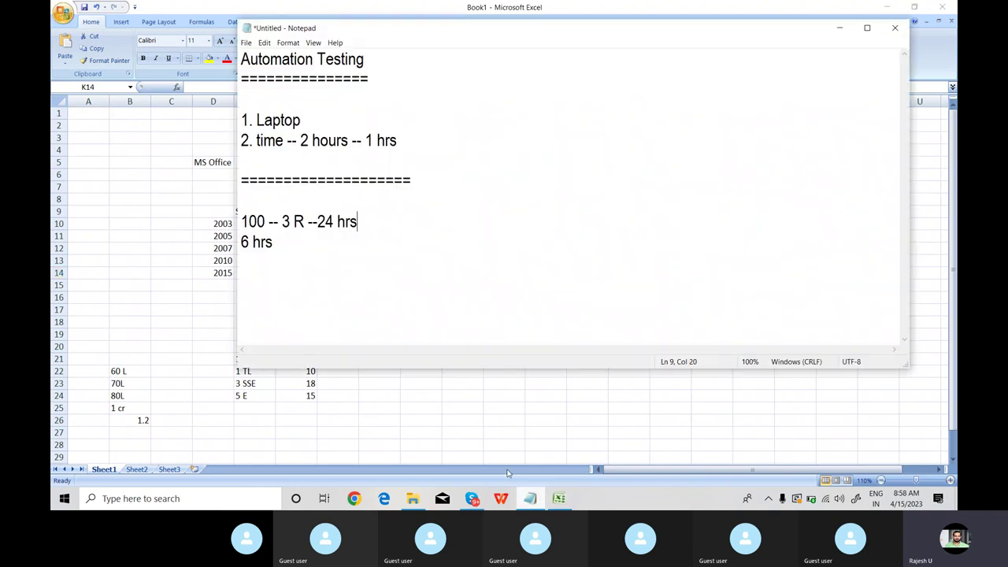
pyautogui.click(322, 247)
pyautogui.press('Return')
pyautogui.press('Return')
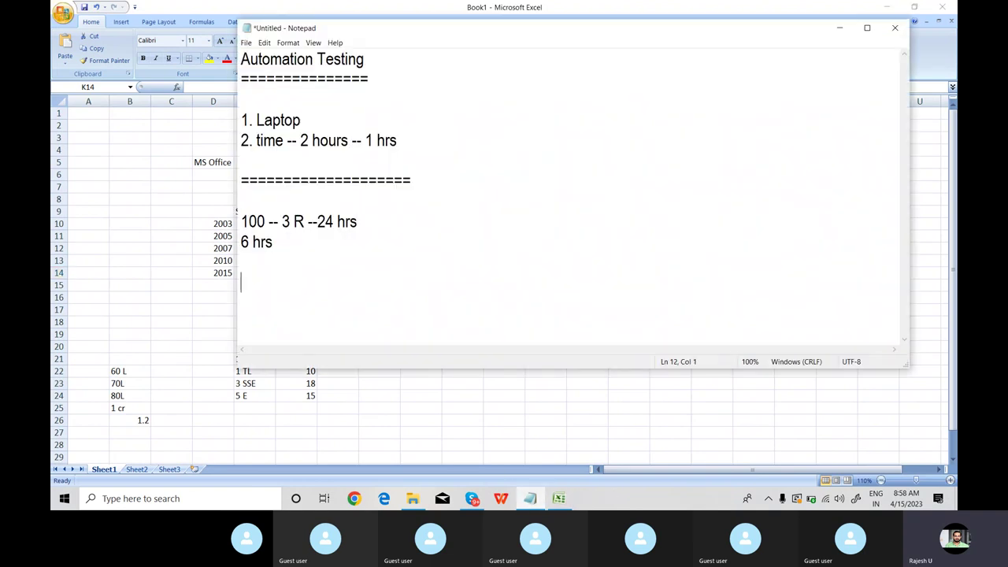